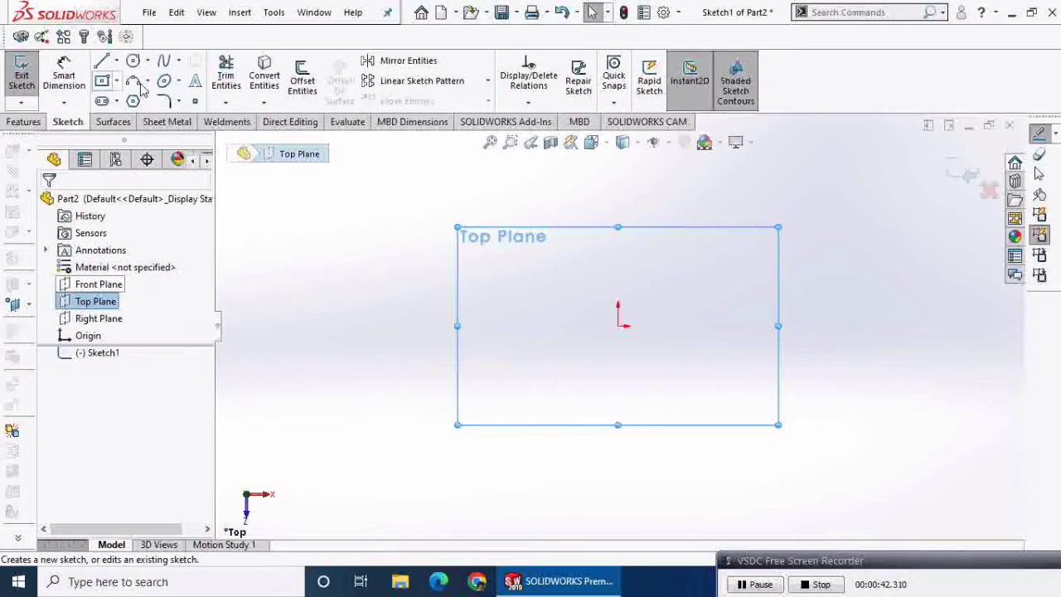
Step: Sketch a six-sided polygon centred on the origin with a vertex straight above it, about 108 mm across flats
click(132, 100)
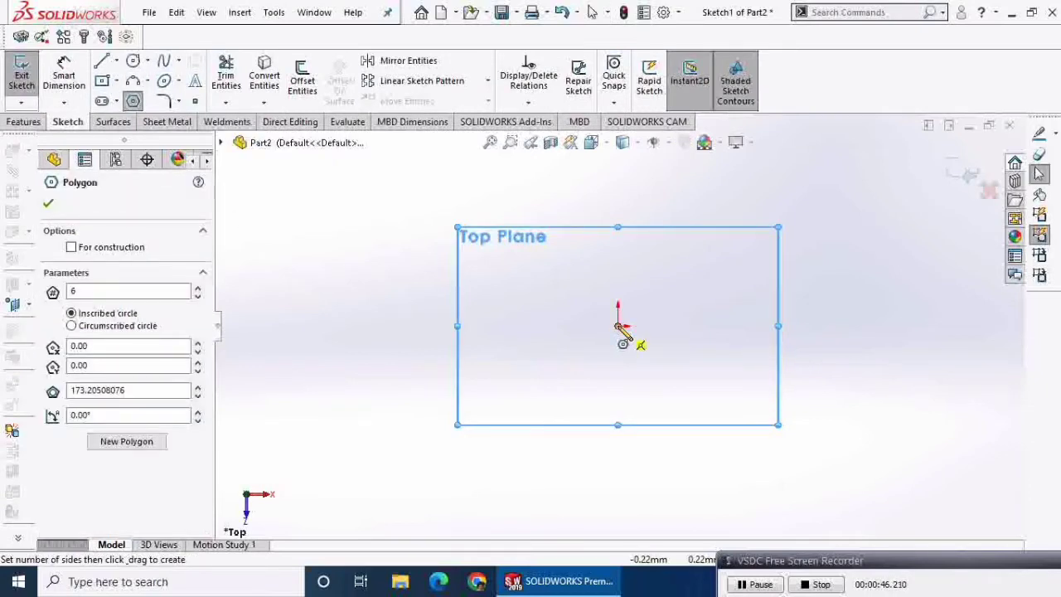
click(617, 326)
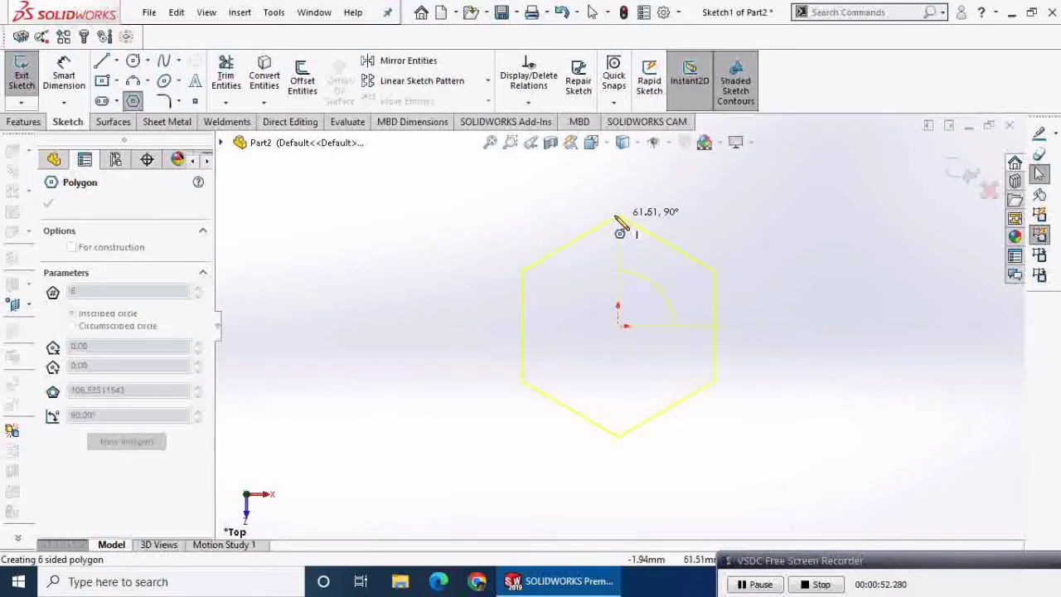
click(617, 215)
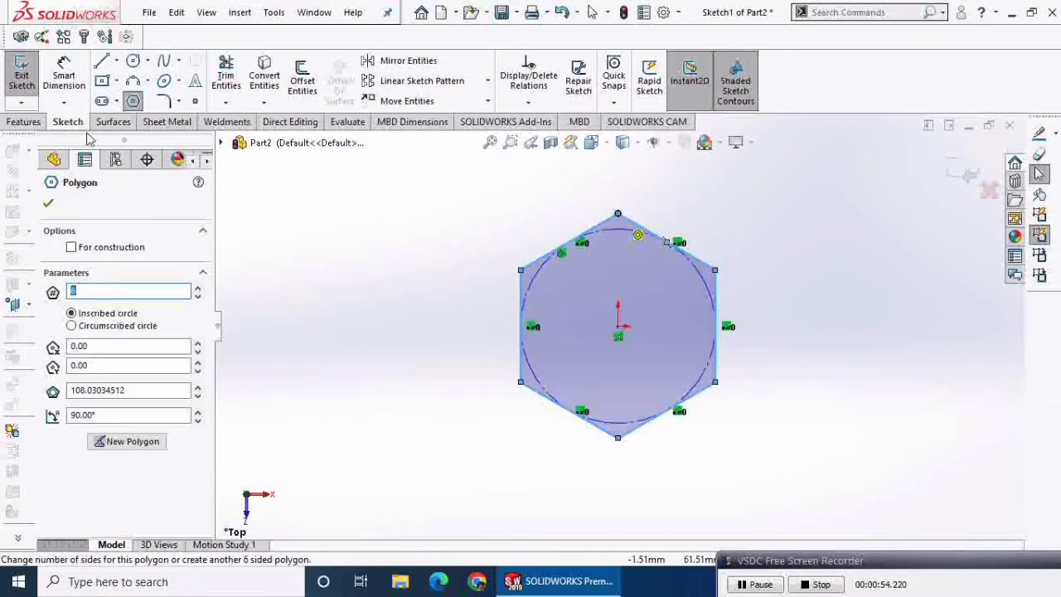
Step: Dimension the distance between the hexagon's two vertical sides and set it to 100 mm
click(64, 78)
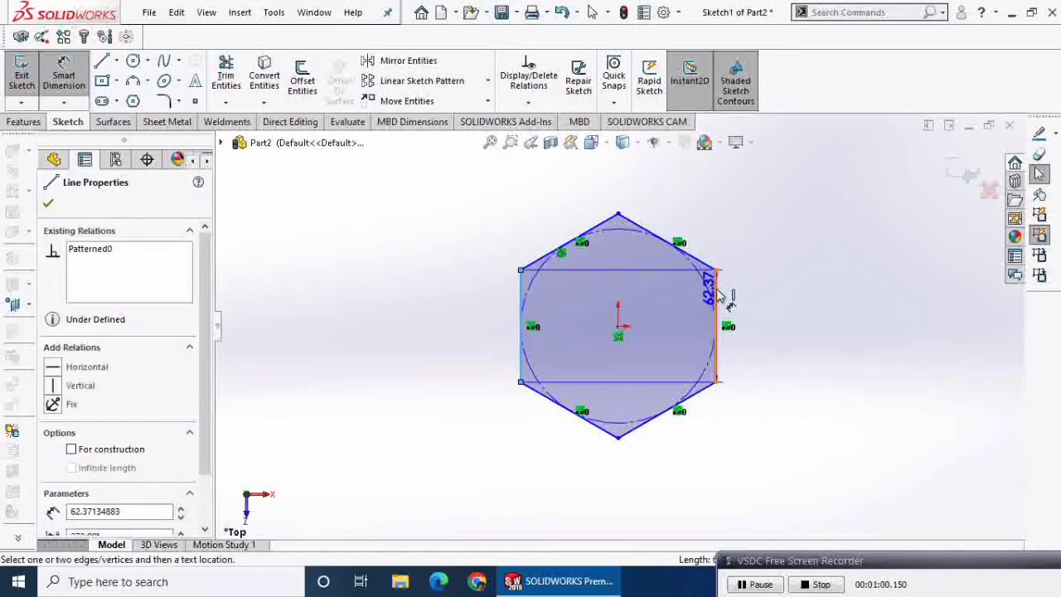
click(718, 296)
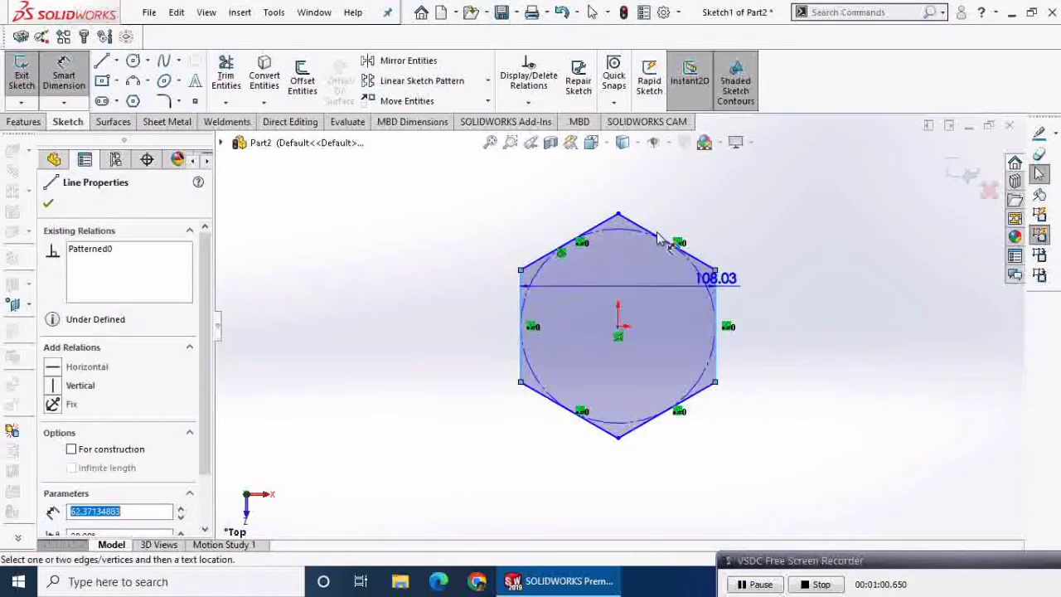
click(638, 188)
text(1)
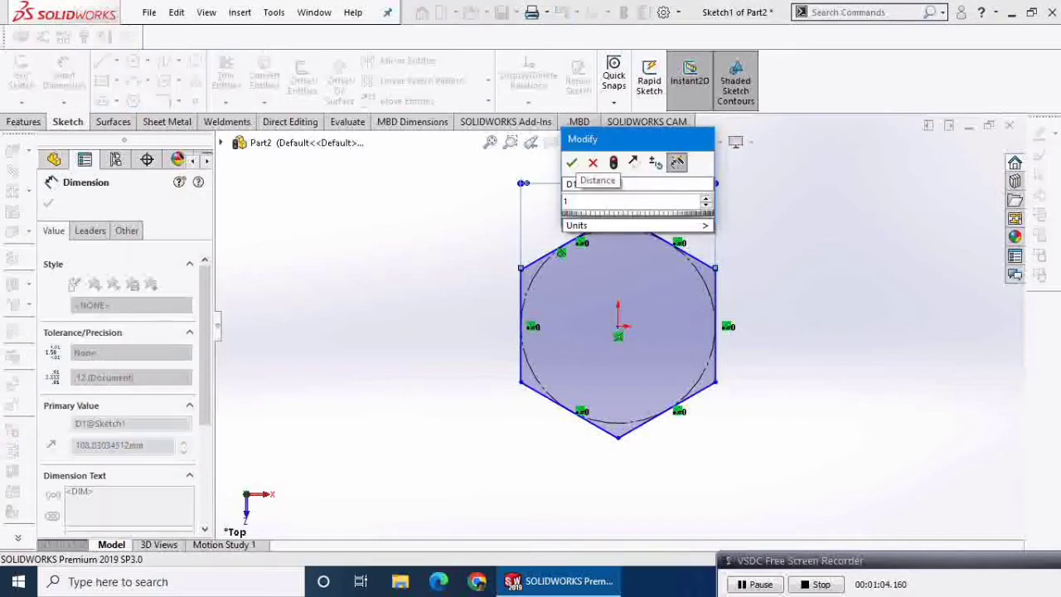
text(00)
key(Return)
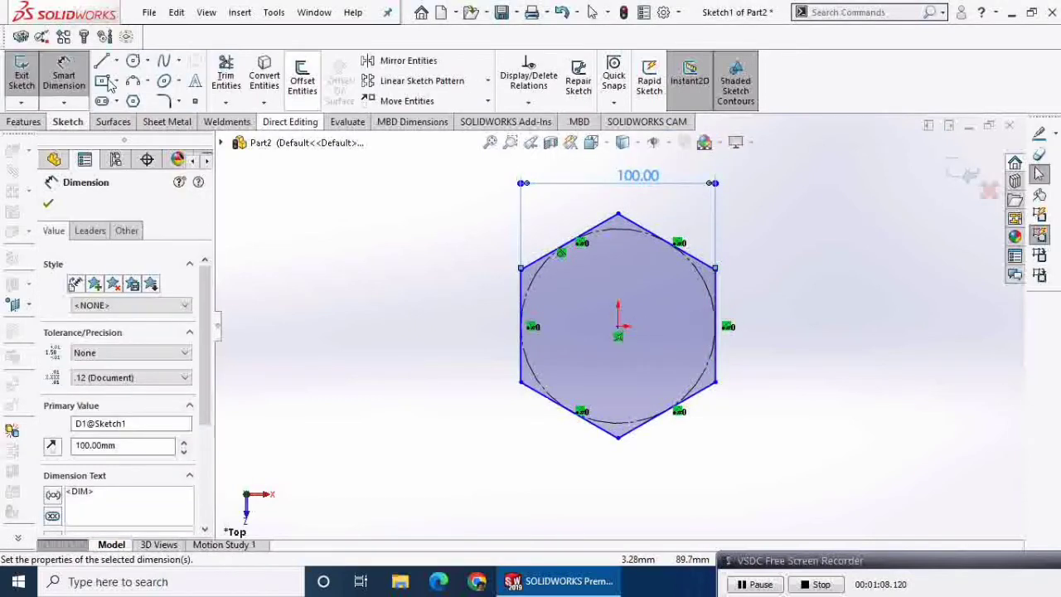
click(48, 206)
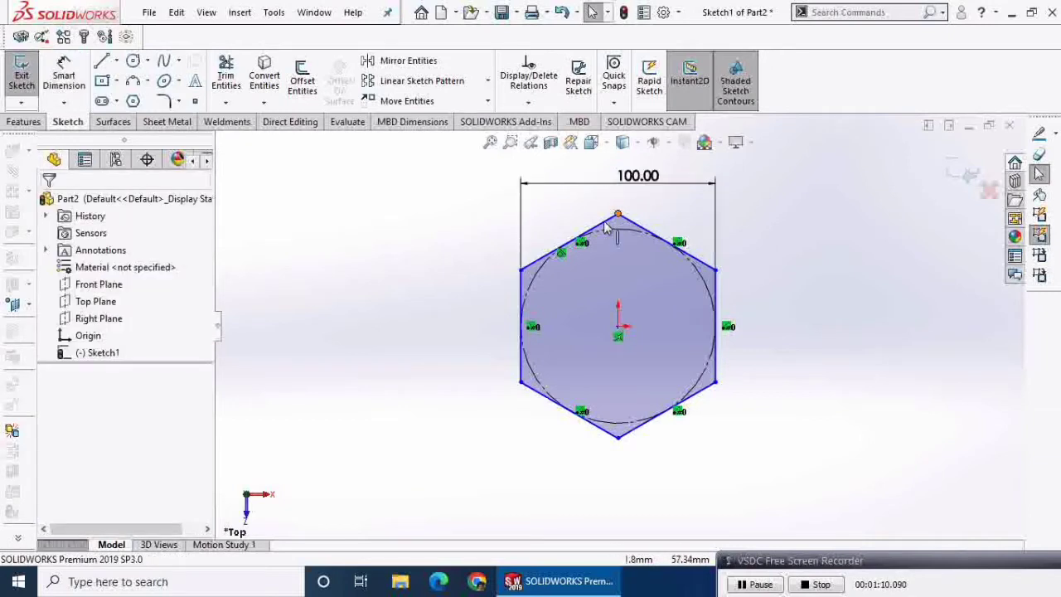
Step: Add a vertical relation between the hexagon's upper vertex and the origin
ctrl+click(617, 325)
click(694, 259)
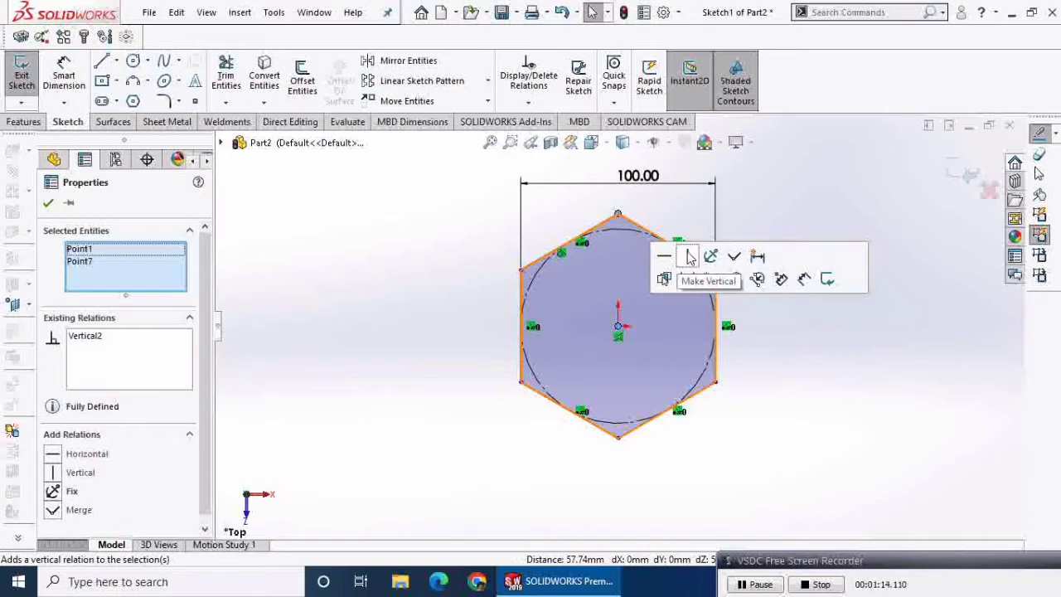
click(48, 203)
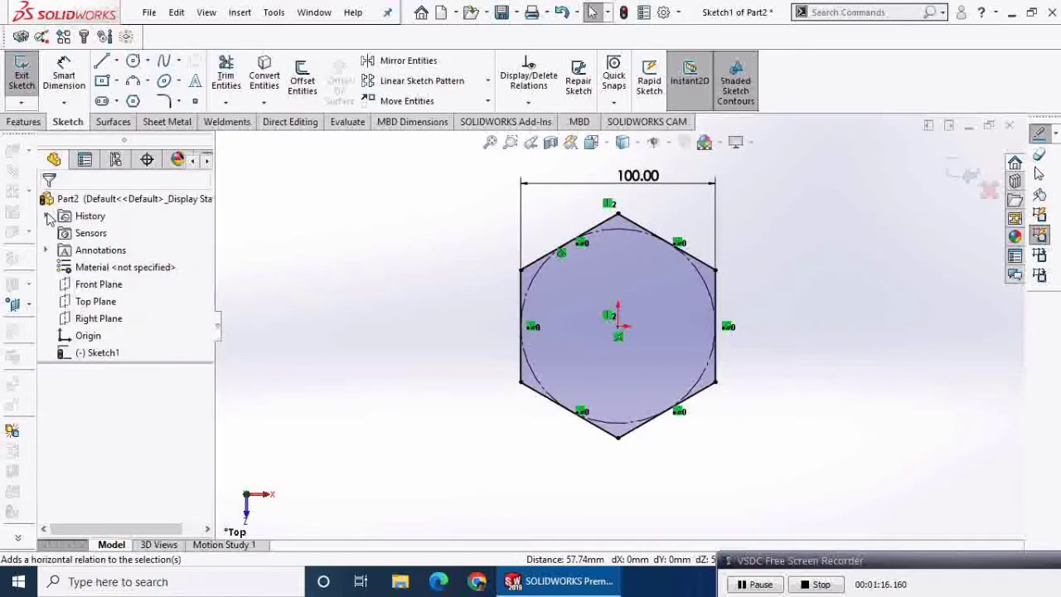
Step: Extrude the hexagon sketch 20 mm as a blind boss
click(15, 122)
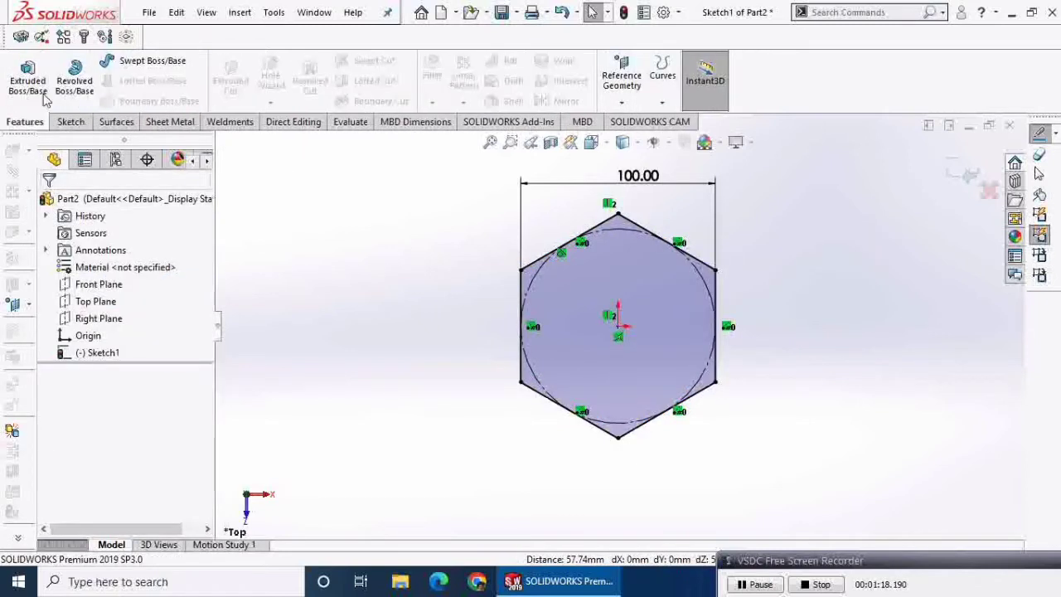
click(27, 78)
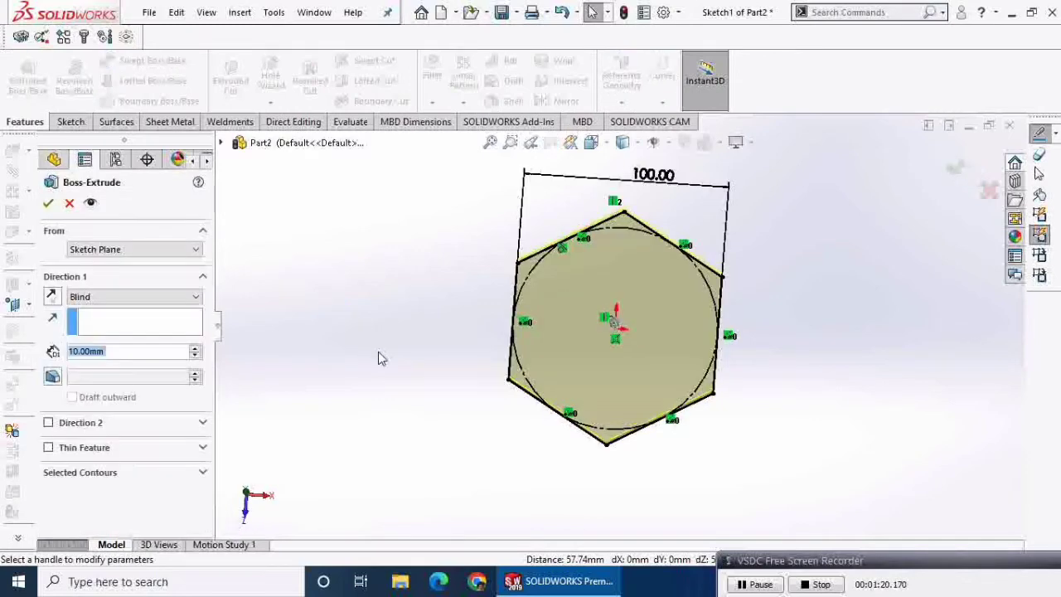
click(195, 350)
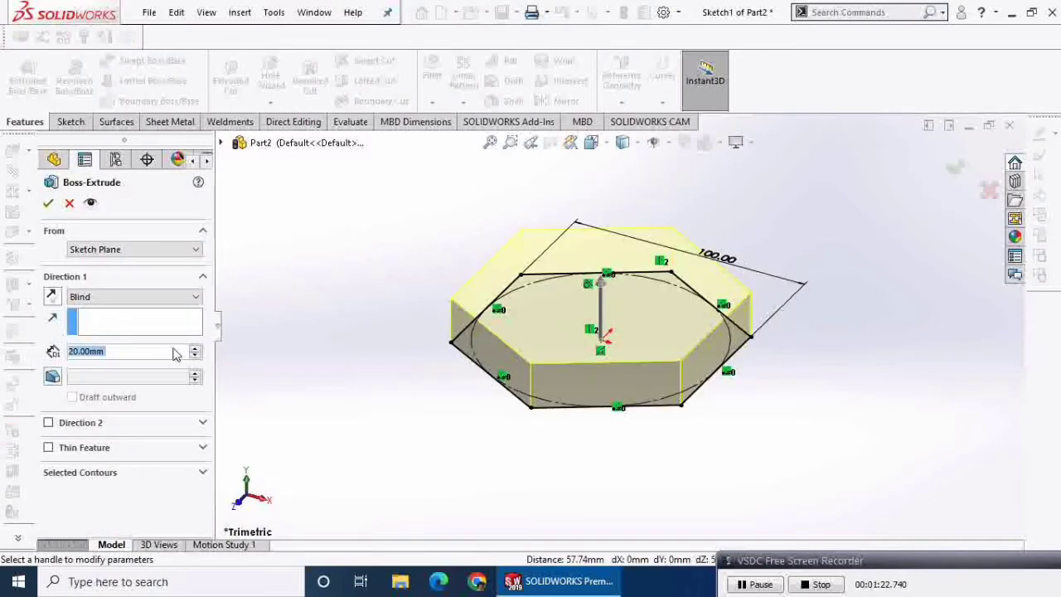
click(48, 205)
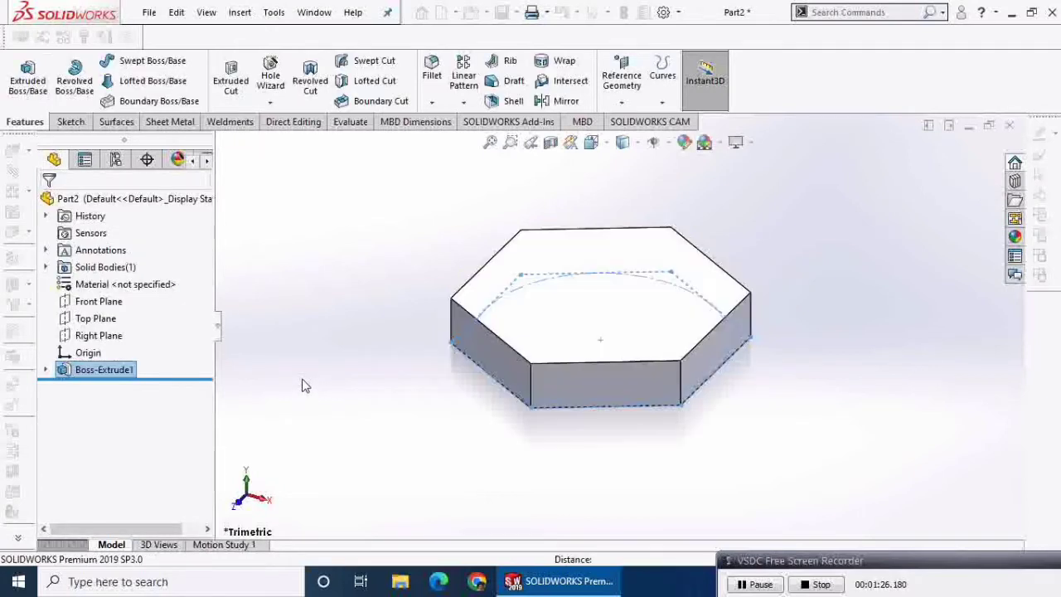
Step: Start a new sketch on the upper face of the hexagonal plate, viewed normal to that face
click(625, 328)
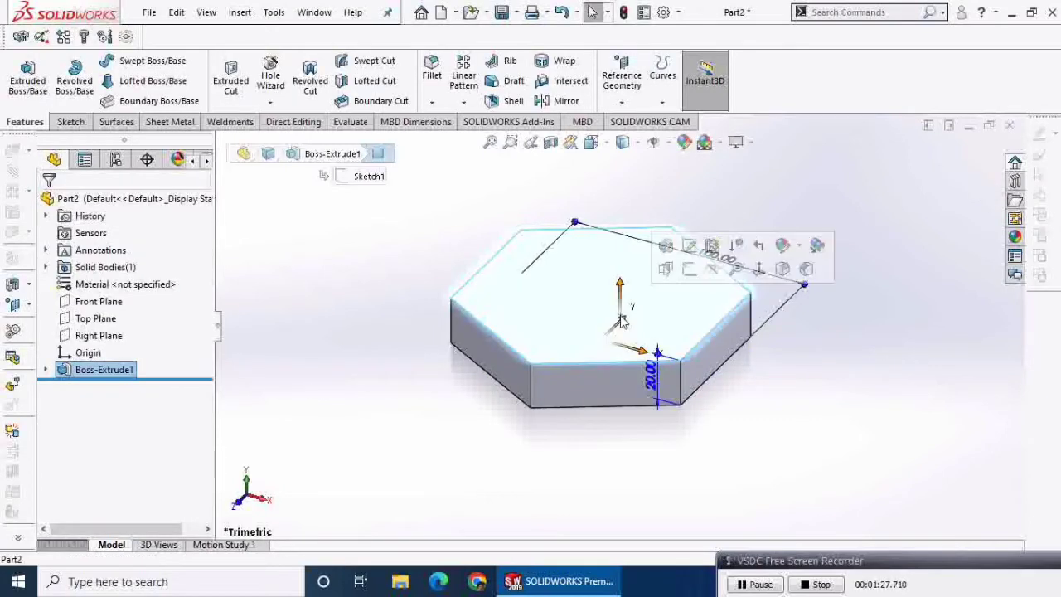
click(737, 268)
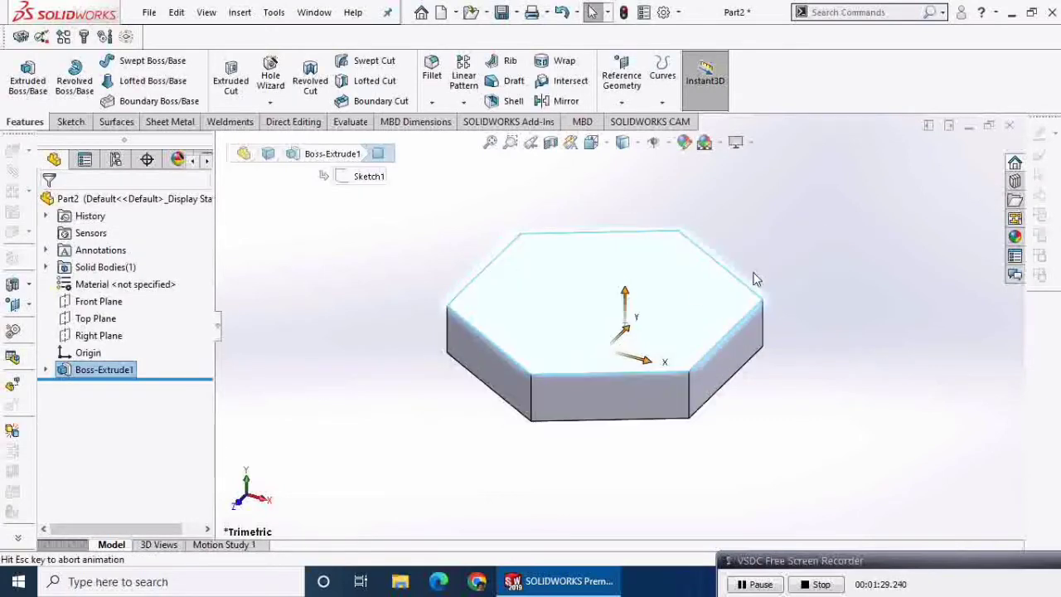
right_click(663, 305)
click(773, 224)
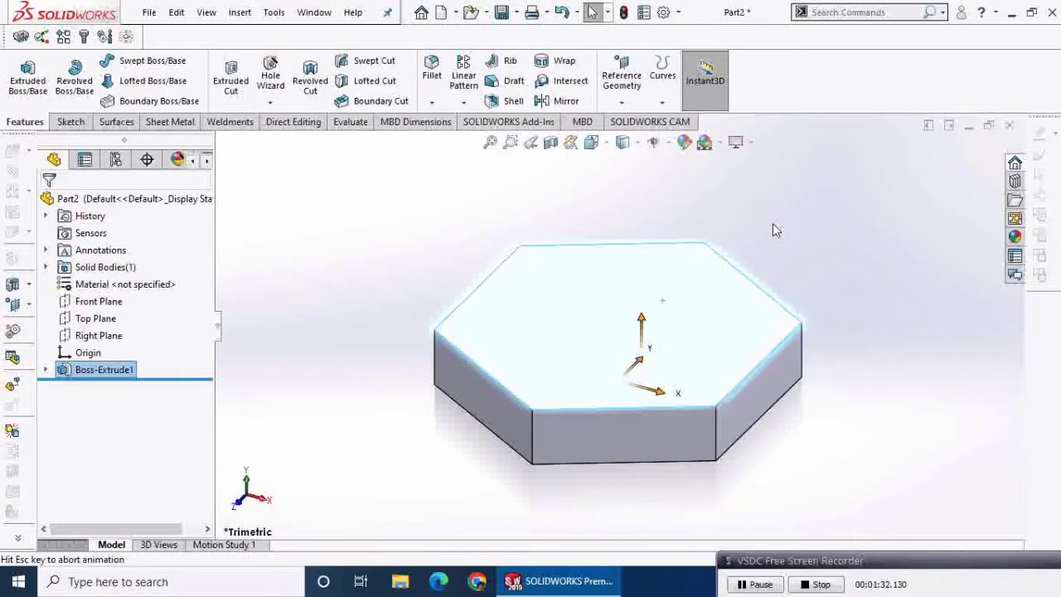
click(71, 123)
click(22, 73)
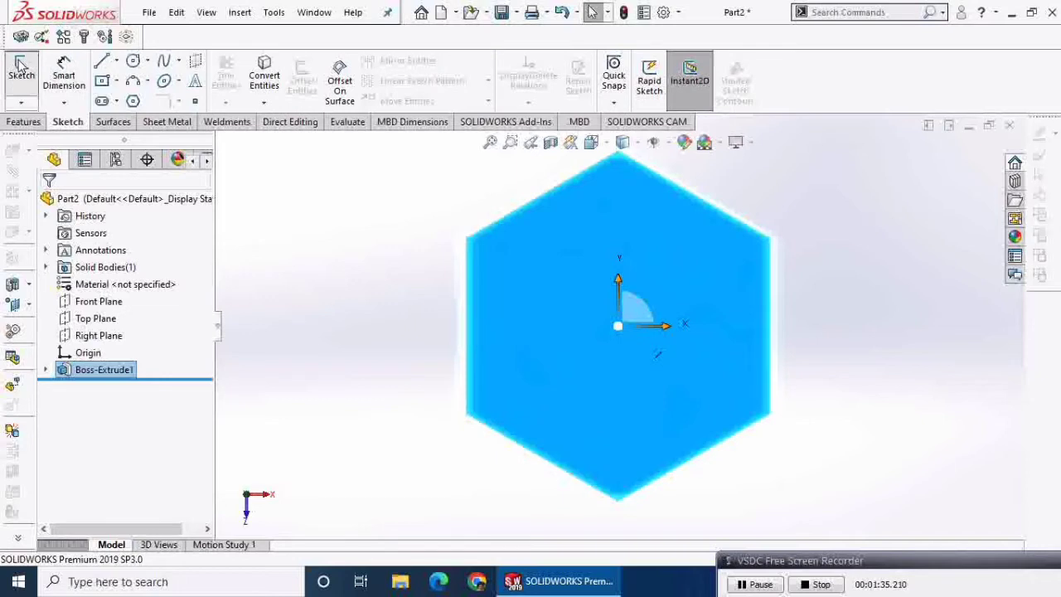
Step: Draw a horizontal centerline from the origin to the midpoint of the plate's right-hand vertical edge
click(117, 61)
click(138, 97)
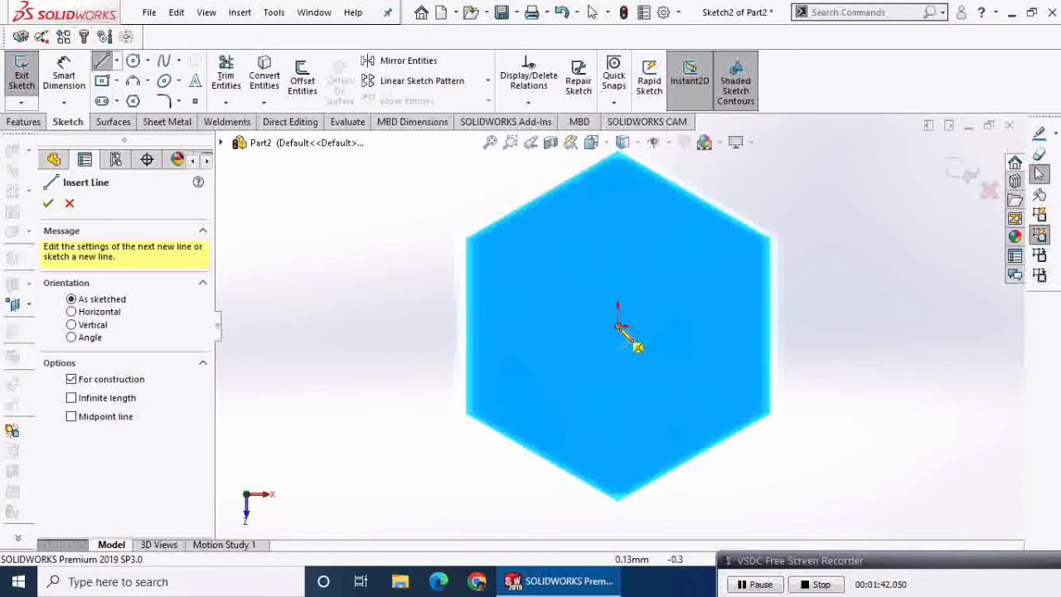
click(623, 326)
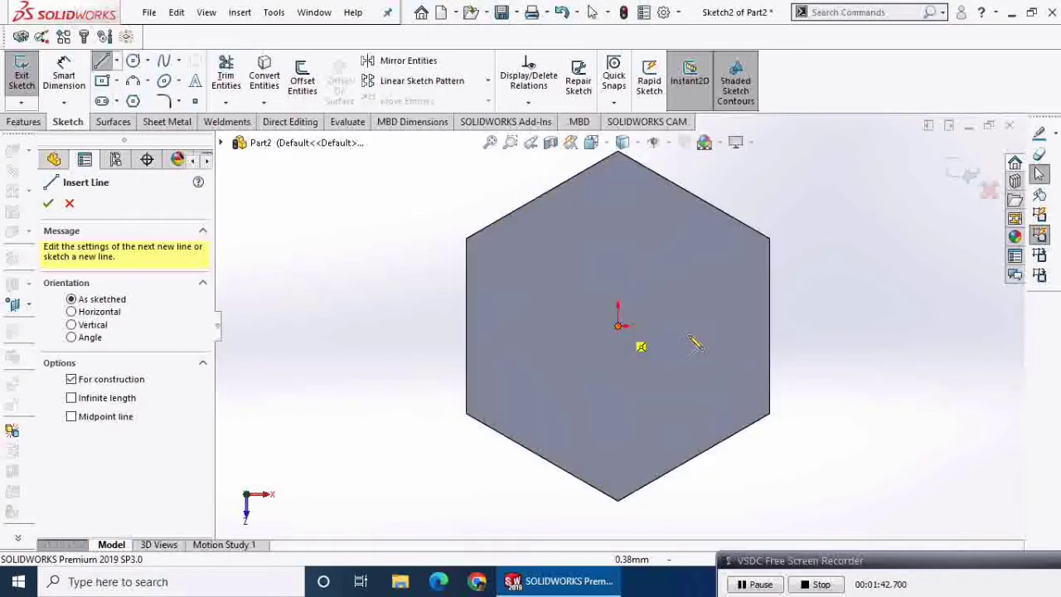
click(769, 326)
right_click(804, 304)
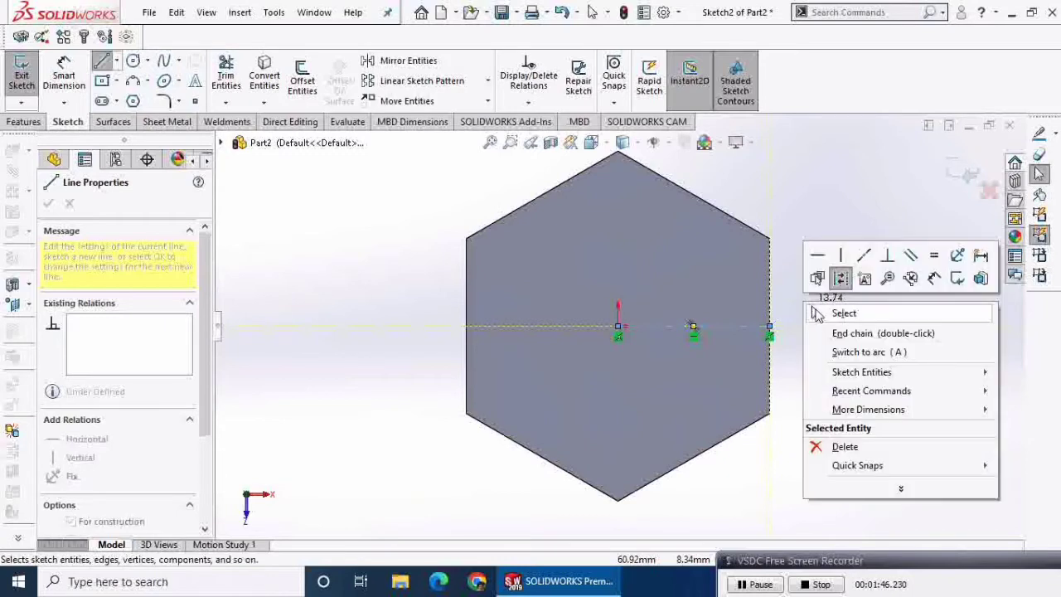
click(817, 308)
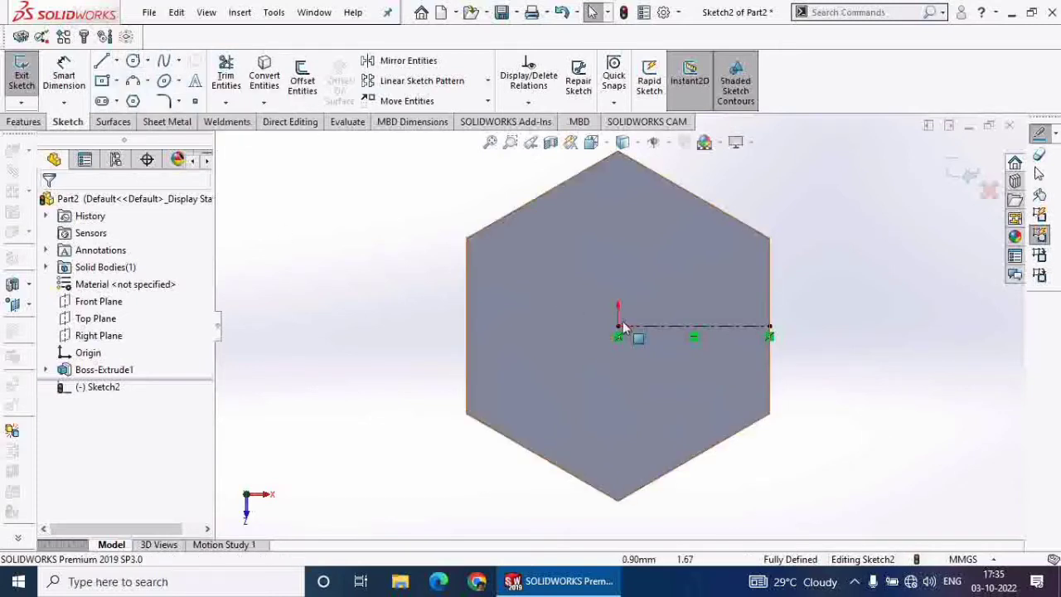
Step: Sketch a circle centred on the origin and dimension its diameter to 40 mm
click(133, 63)
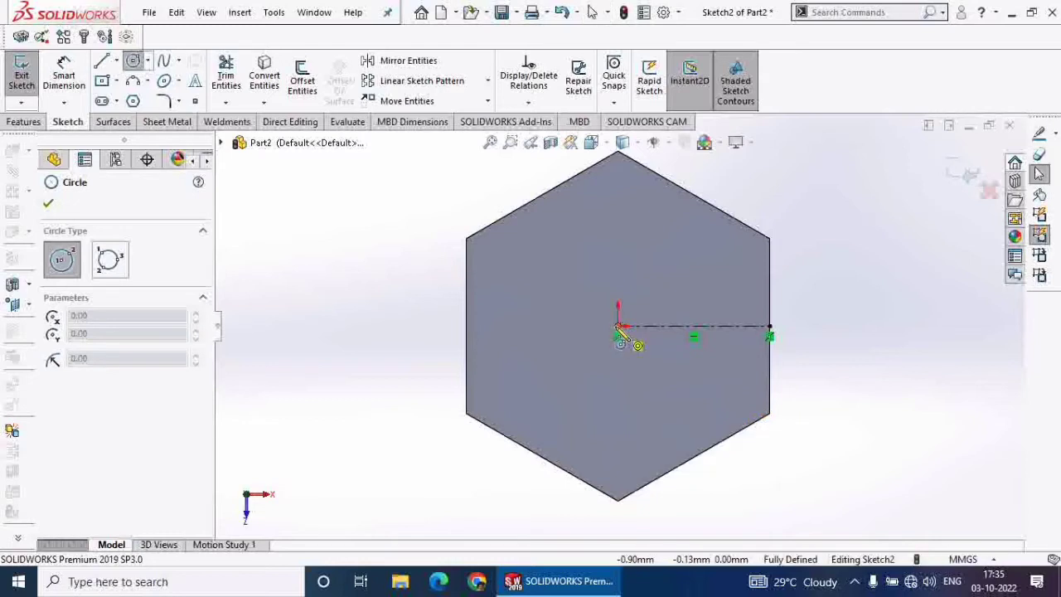
mouse_move(617, 326)
mouse_down()
mouse_move(638, 282)
mouse_move(628, 261)
mouse_up()
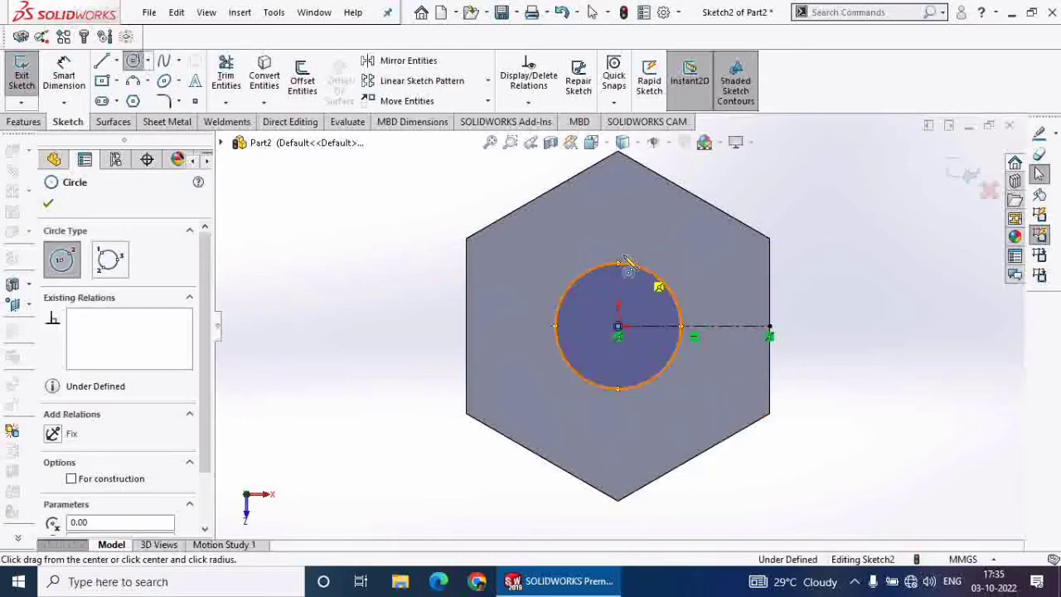
click(75, 87)
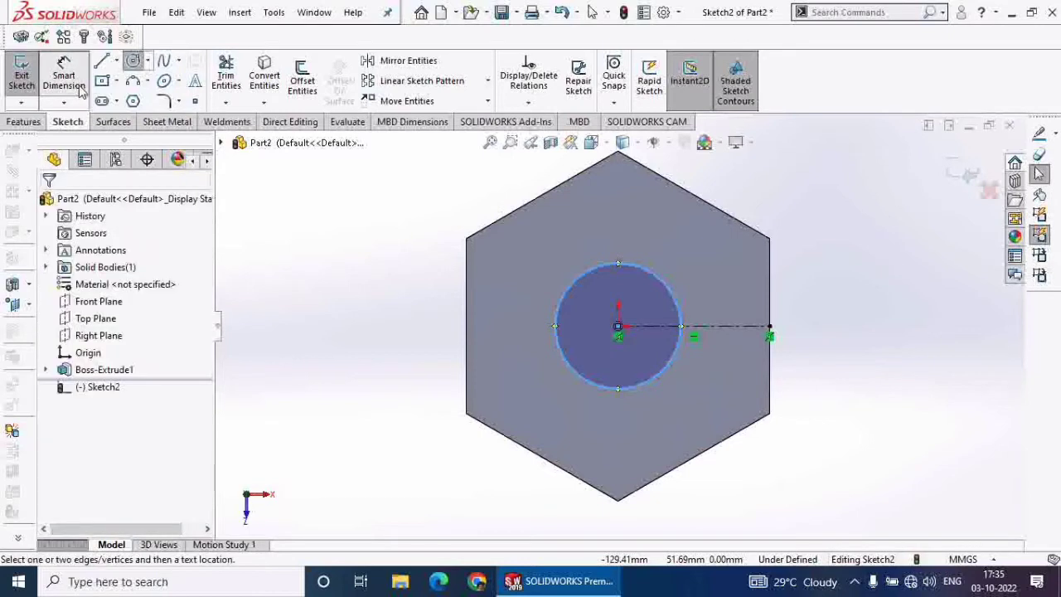
click(570, 289)
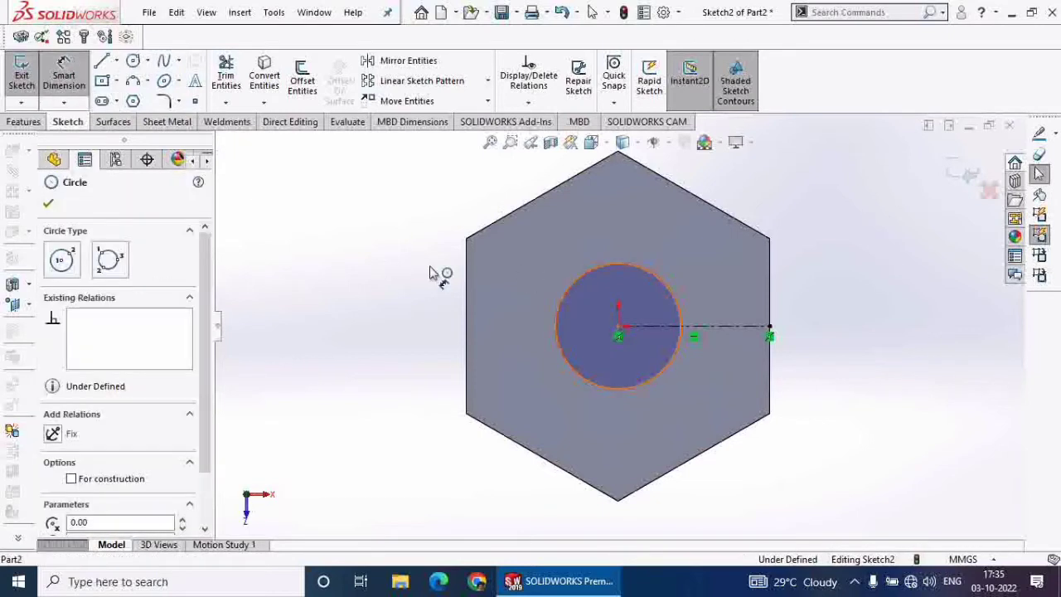
click(358, 267)
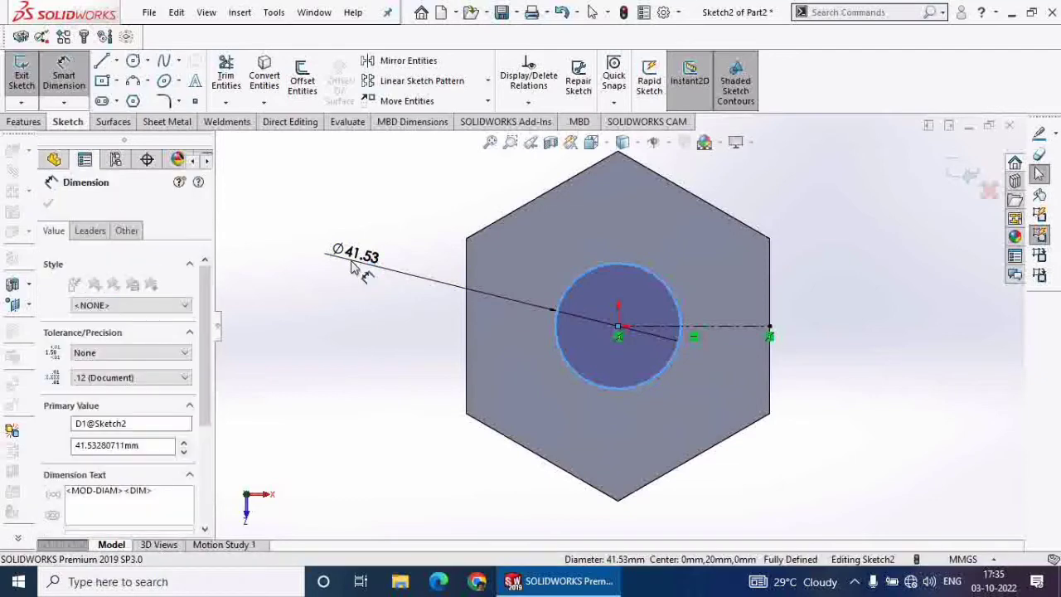
text(4)
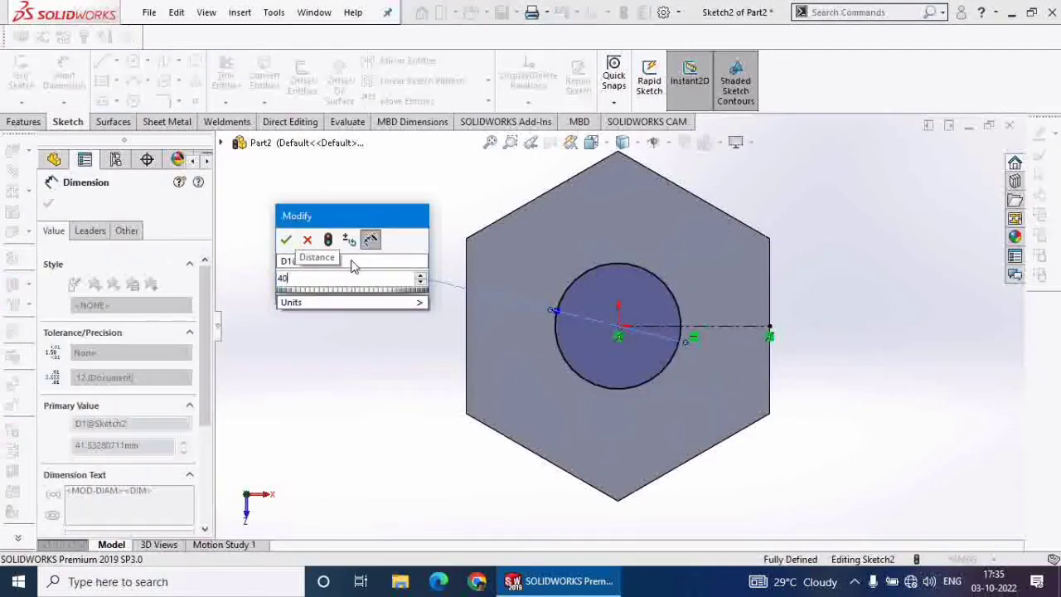
text(0)
key(Return)
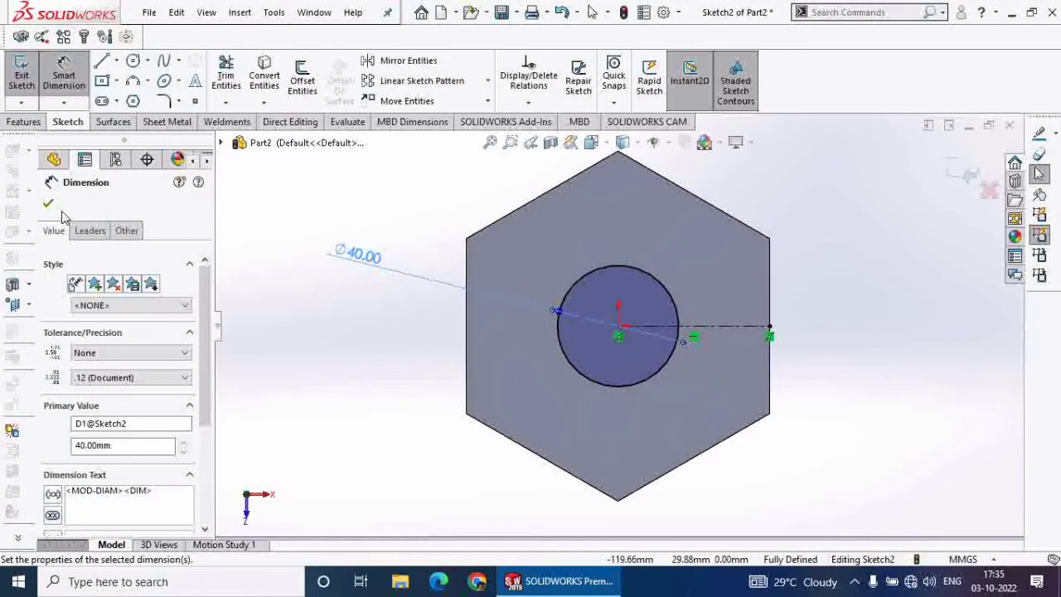
key(Escape)
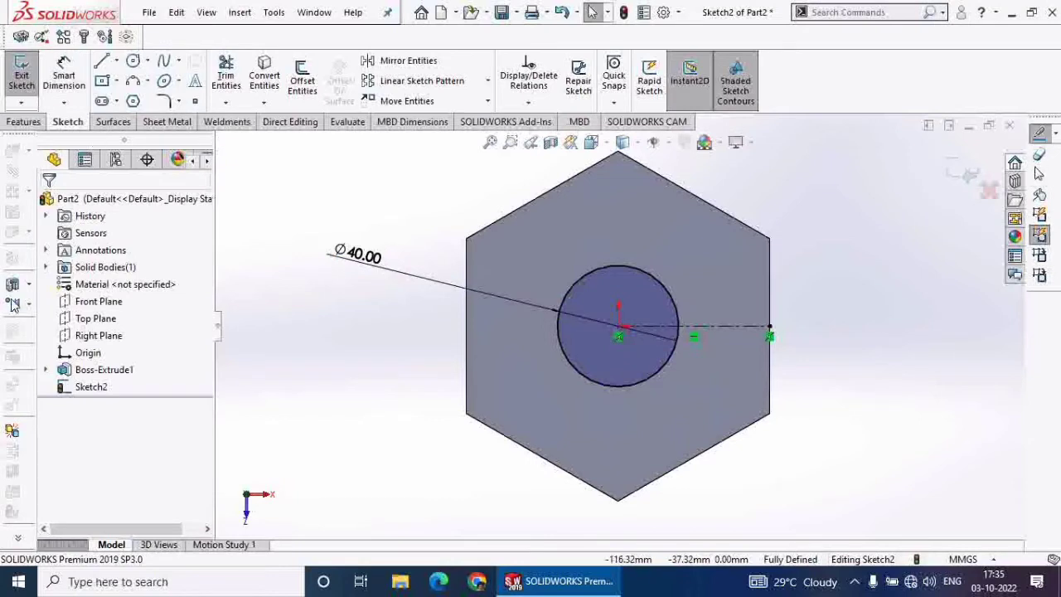
Step: Sketch a circle of about 15 mm radius centred on the centerline, reaching the plate's right-hand edge, and start dimensioning
click(132, 62)
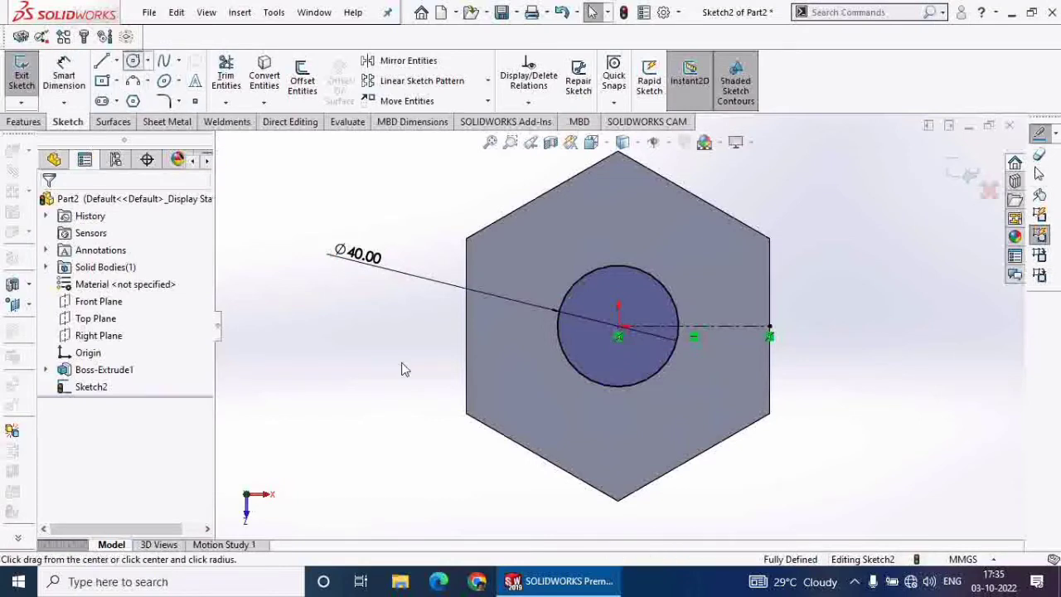
click(726, 327)
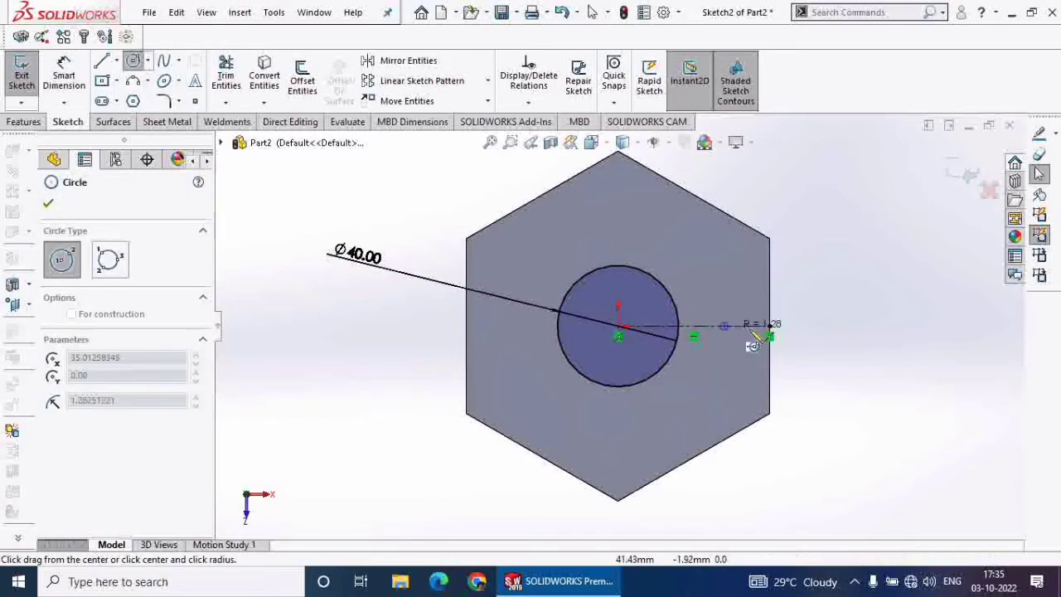
click(769, 328)
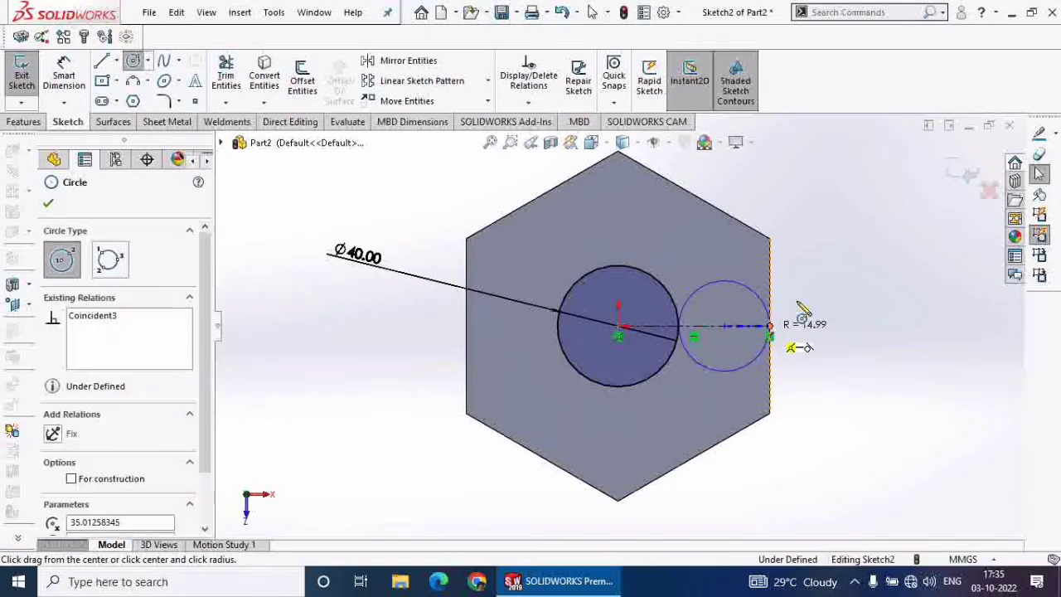
click(72, 75)
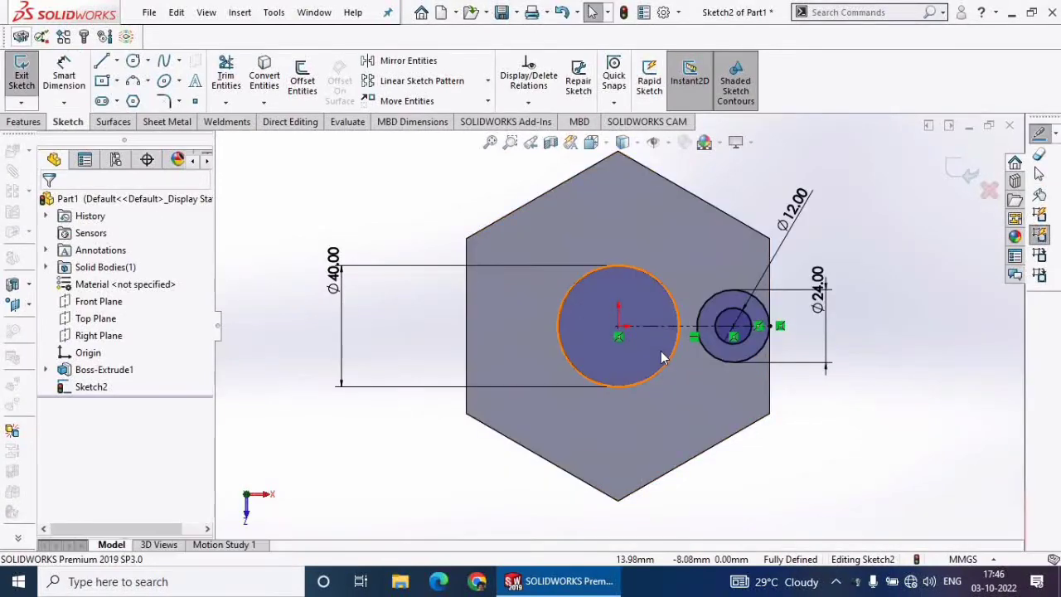
Step: Offset the horizontal centerline bi-directionally by 12 mm, creating a parallel line on each side of it
click(302, 80)
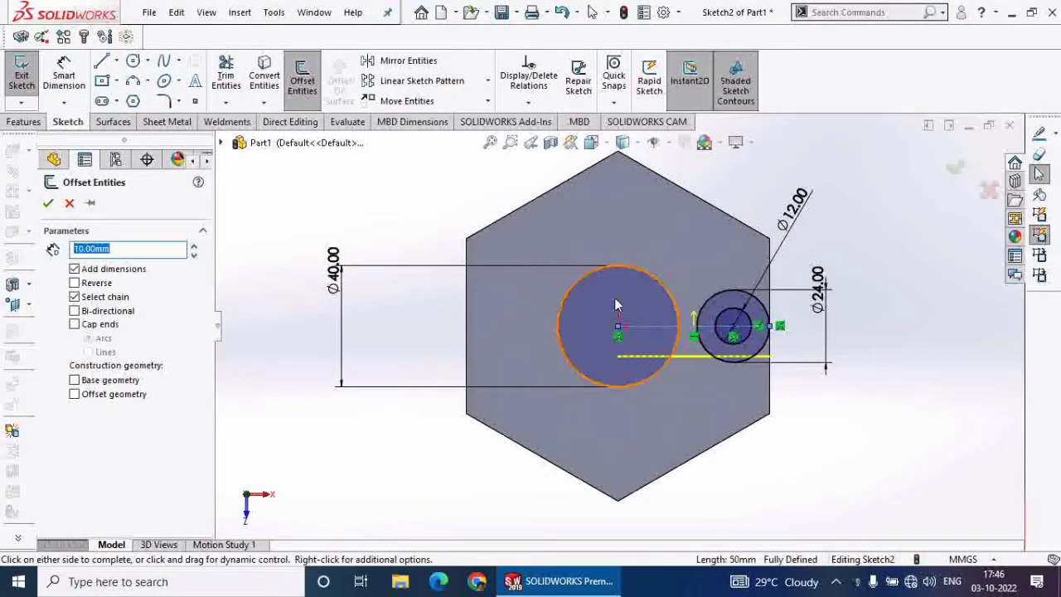
click(75, 311)
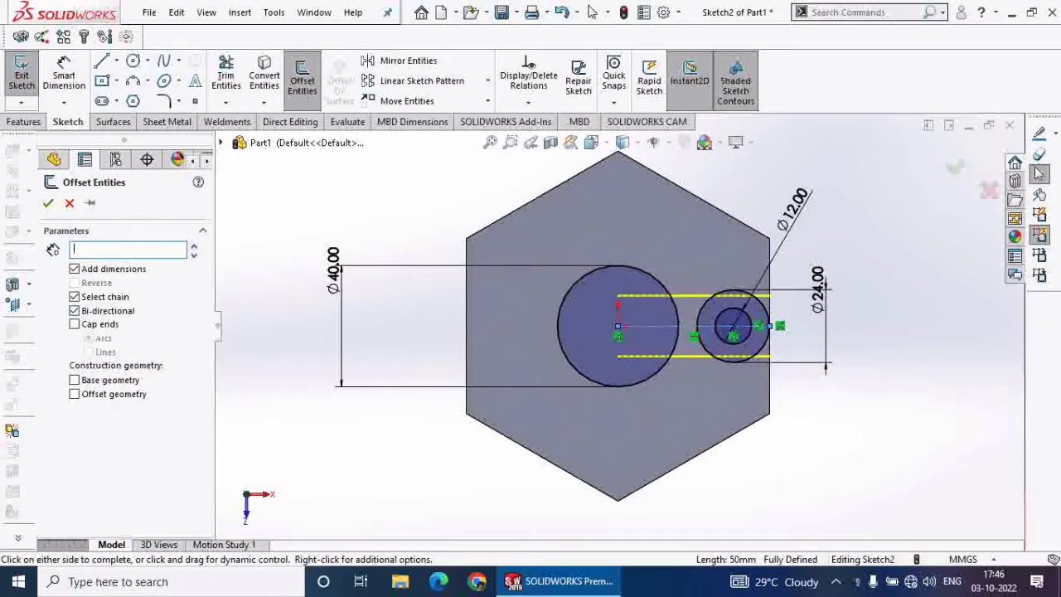
key(Return)
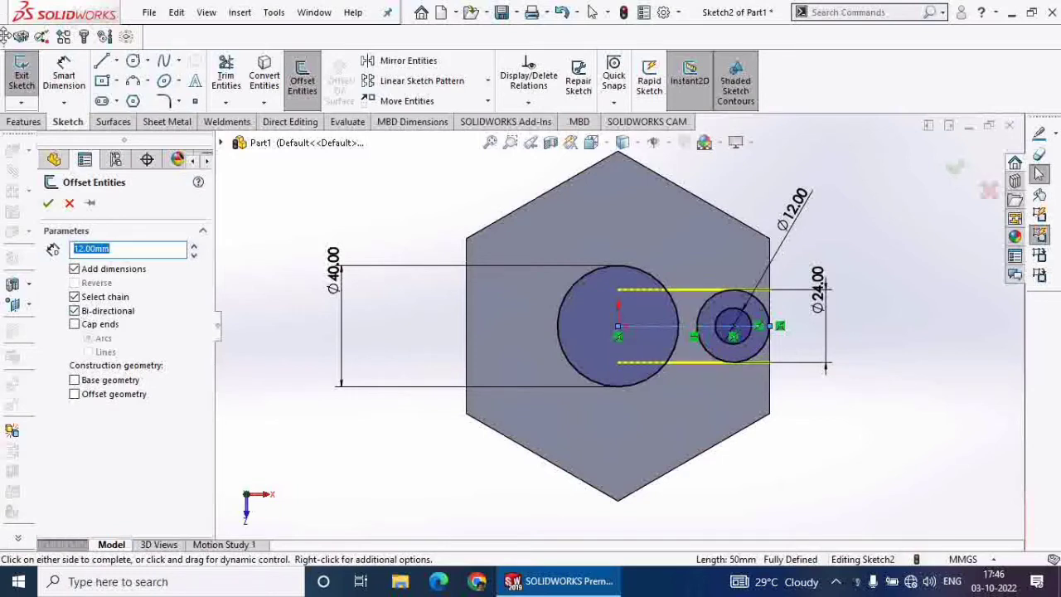
click(48, 203)
Step: Trim away the portions of both offset lines that lie inside the 40 mm central circle
click(225, 78)
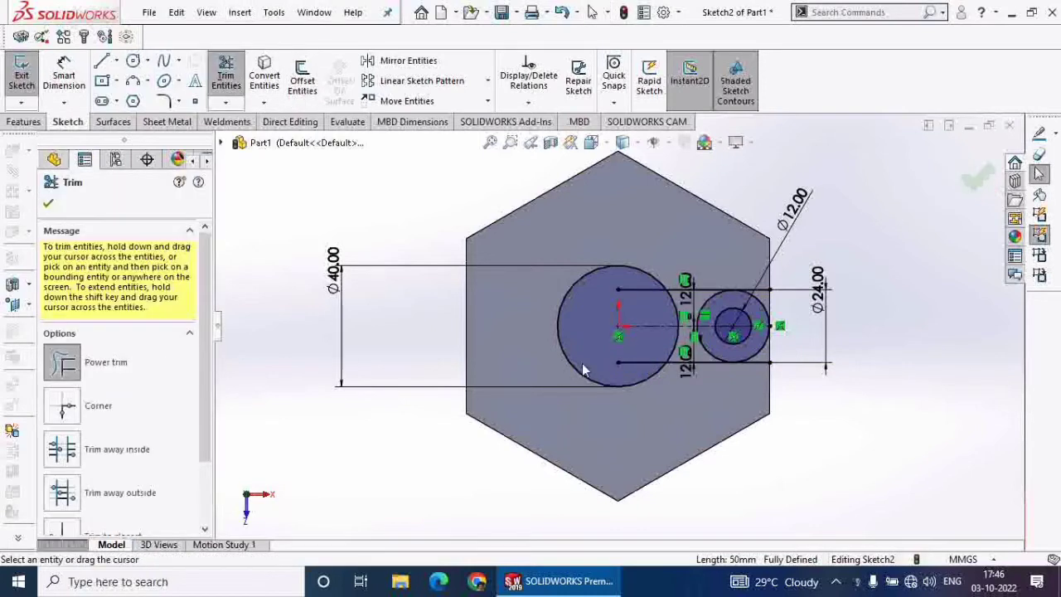
click(640, 290)
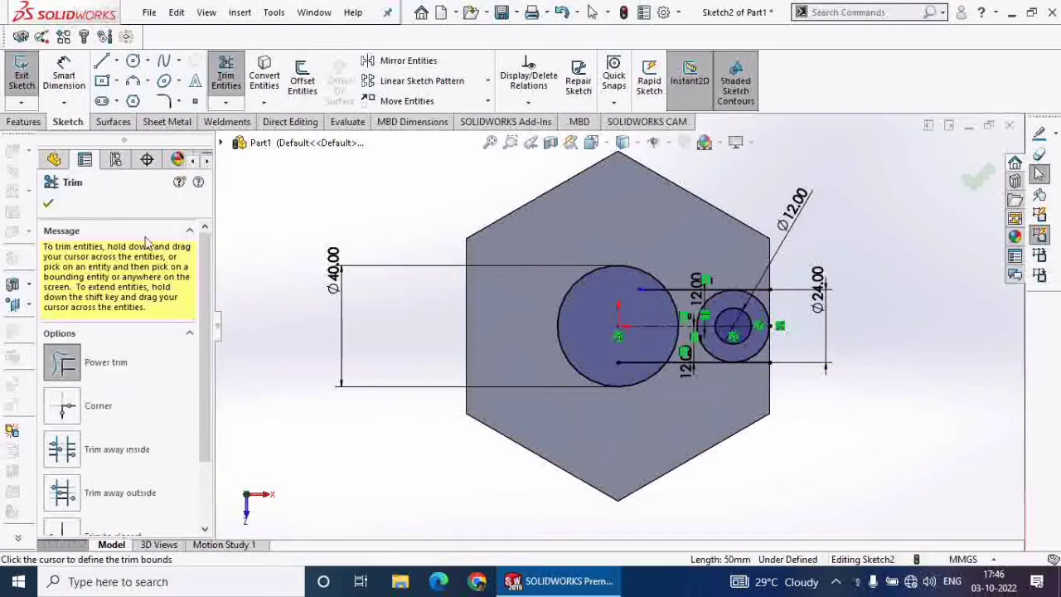
click(79, 535)
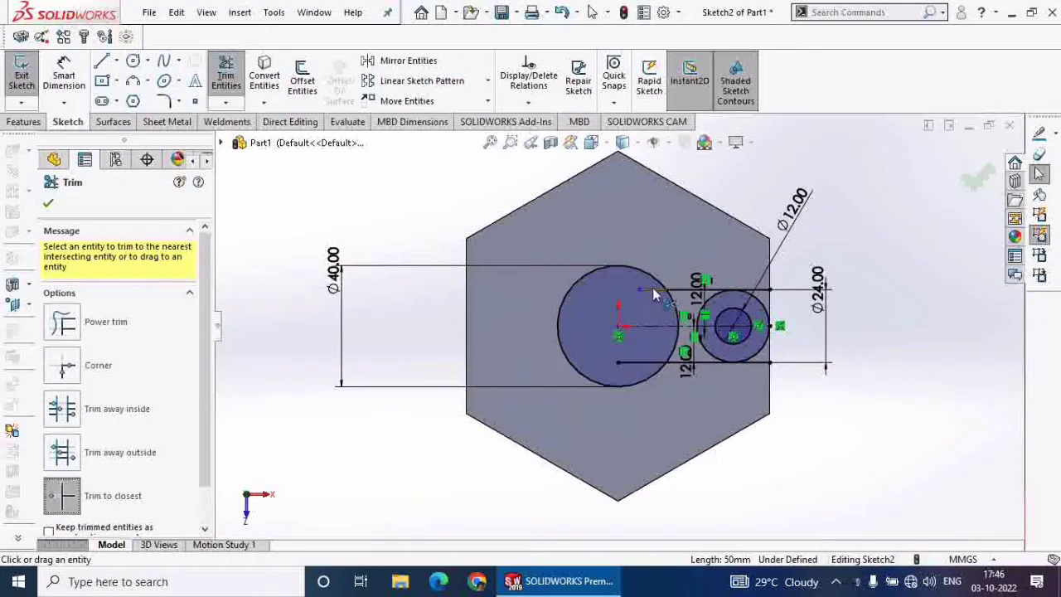
click(653, 291)
click(639, 360)
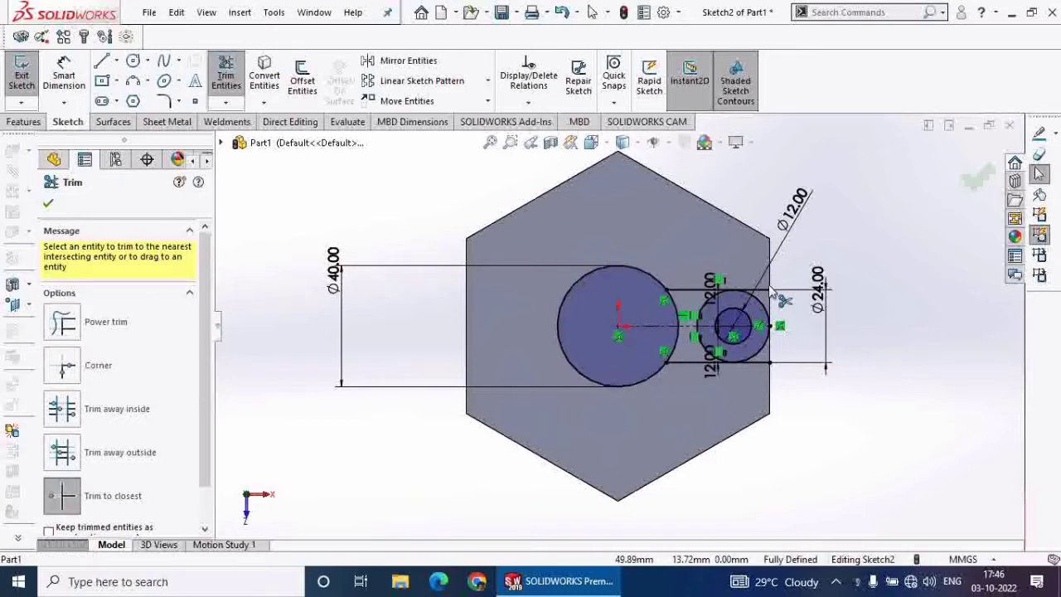
Step: Trim the offset line ends beyond the 24 mm circle and that circle's inner half, leaving a round-ended arm outline
scroll(764, 294, down, 2)
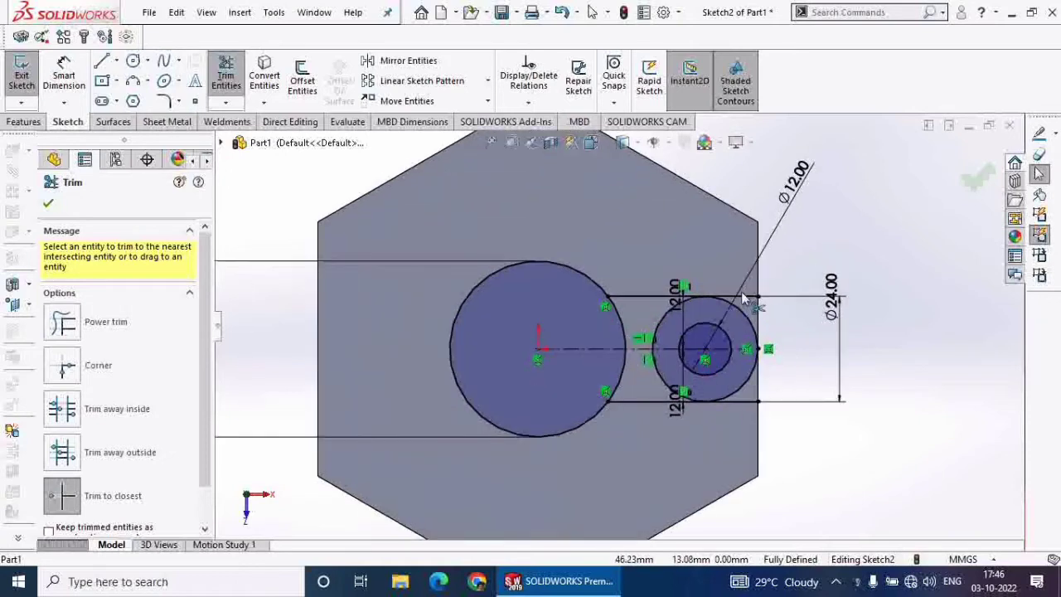
click(748, 303)
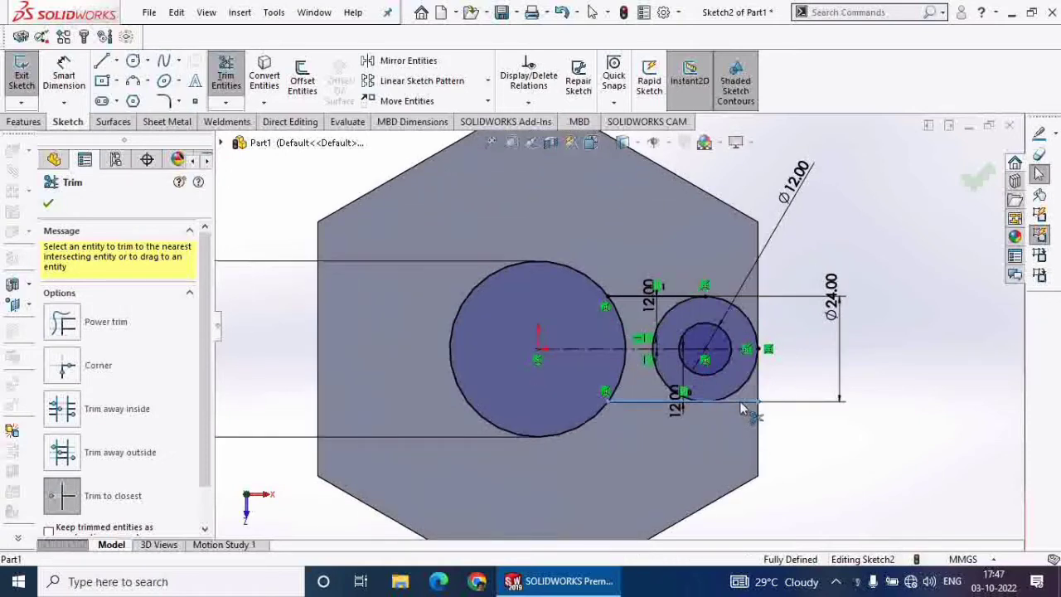
click(740, 402)
click(669, 392)
click(673, 303)
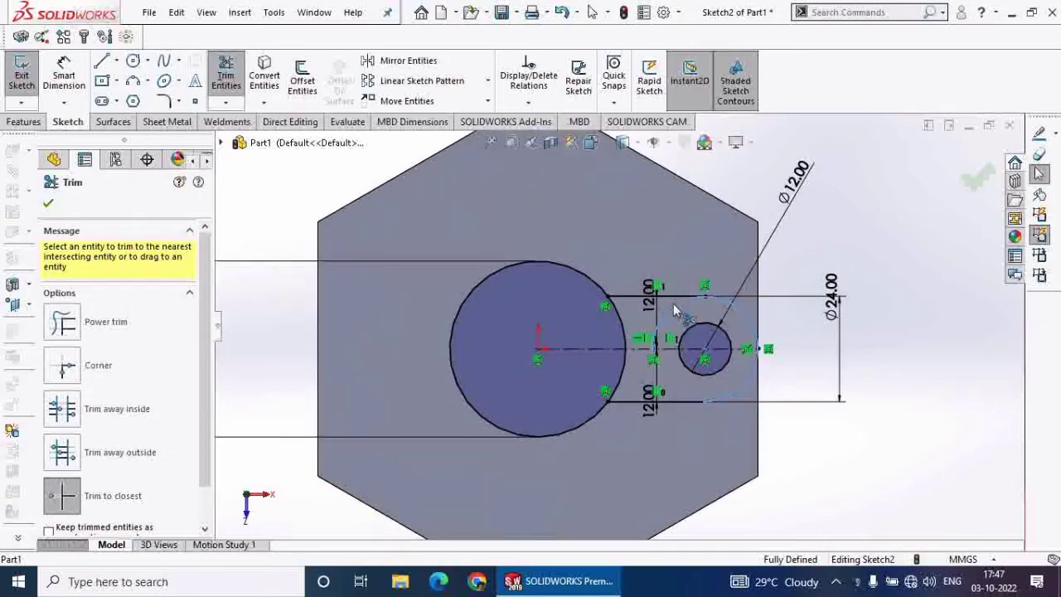
click(48, 205)
Step: Circular-pattern the arm outline and its 12 mm hole circle about the origin as 3 equally spaced instances over 360°
click(490, 81)
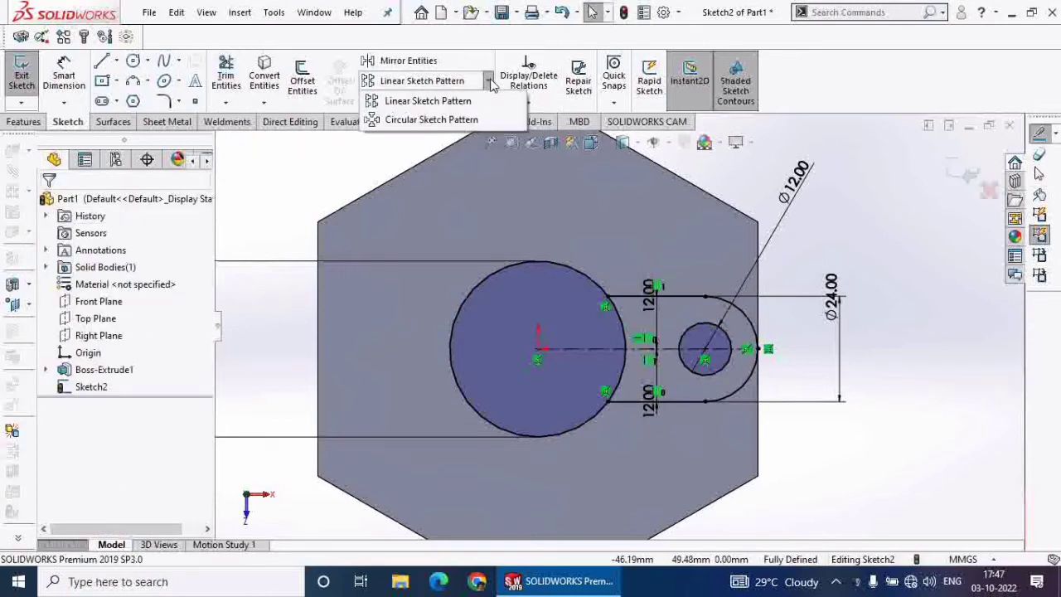
click(431, 119)
click(614, 306)
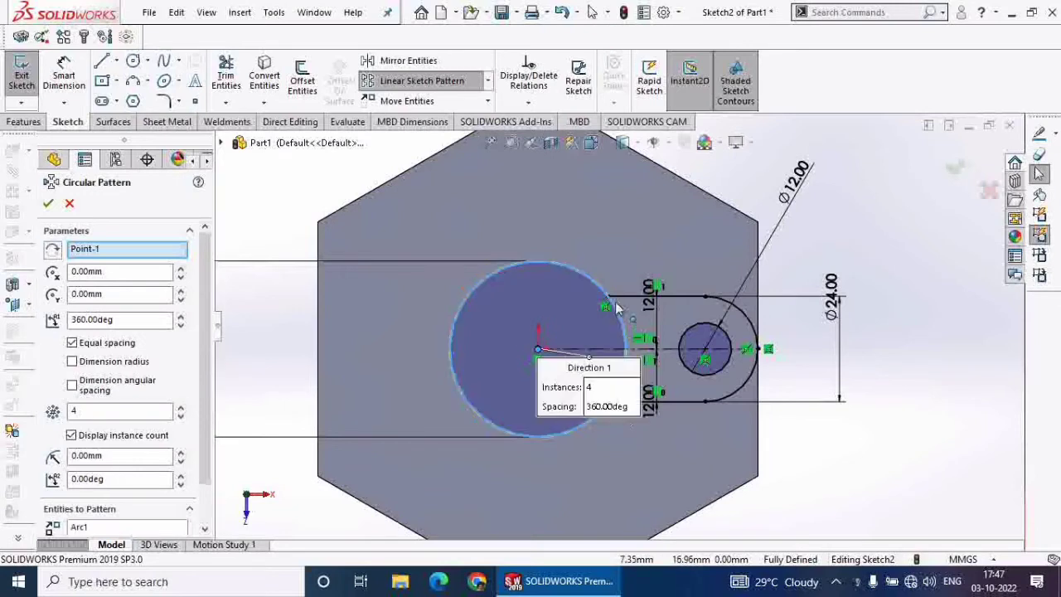
click(637, 301)
click(727, 303)
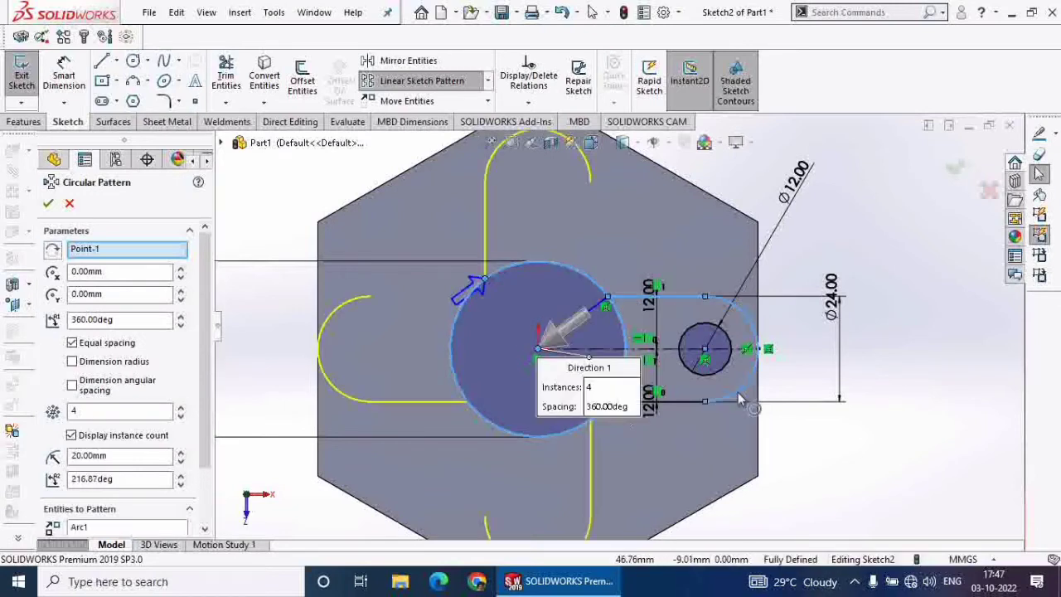
click(704, 375)
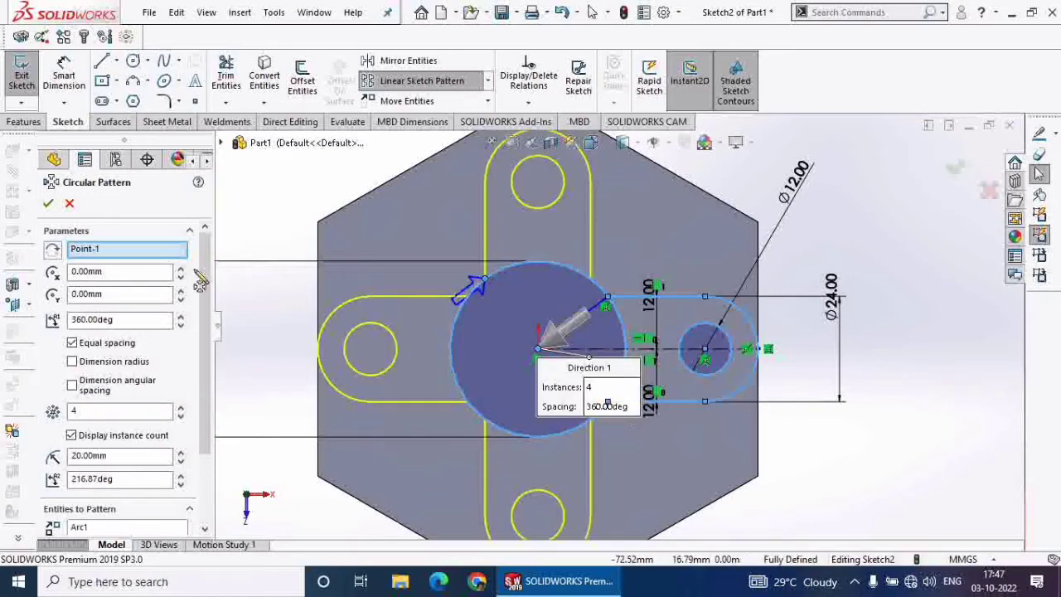
click(180, 415)
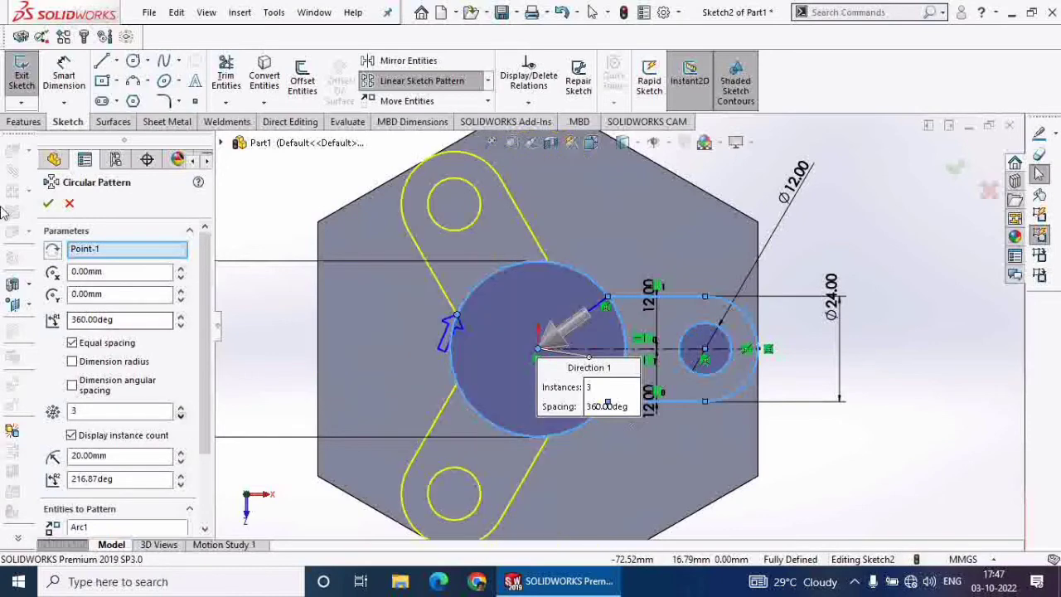
click(49, 204)
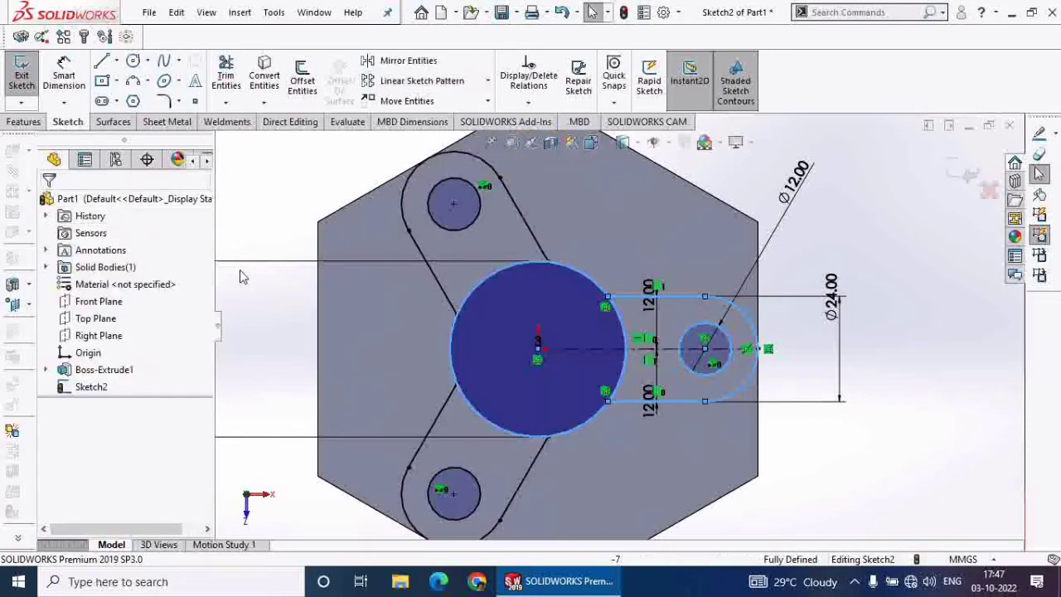
Step: Trim the central circle's arcs inside the three arms so the arms and hub form one continuous outline
click(235, 76)
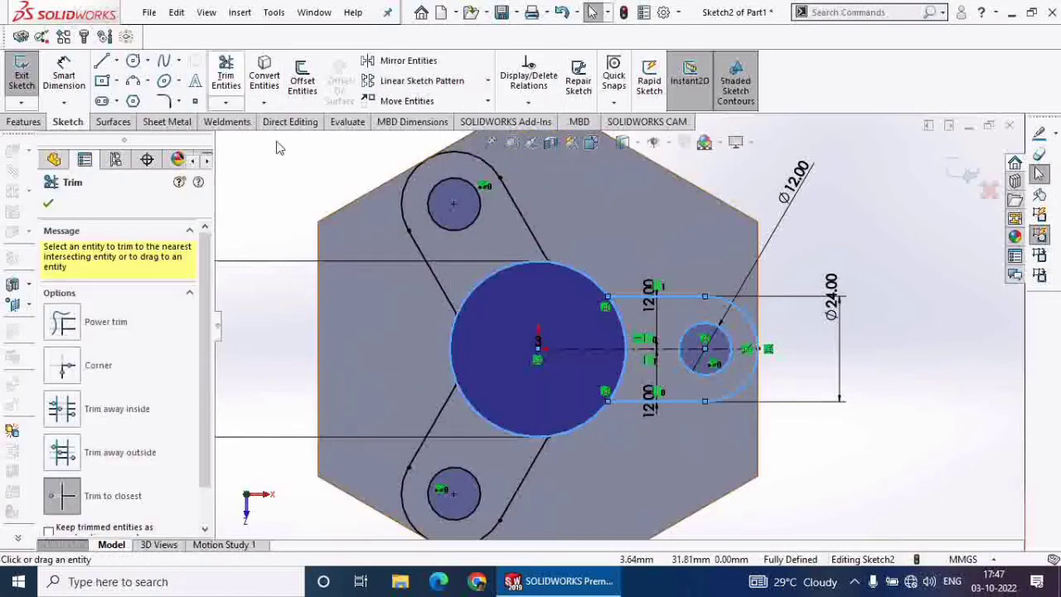
click(485, 426)
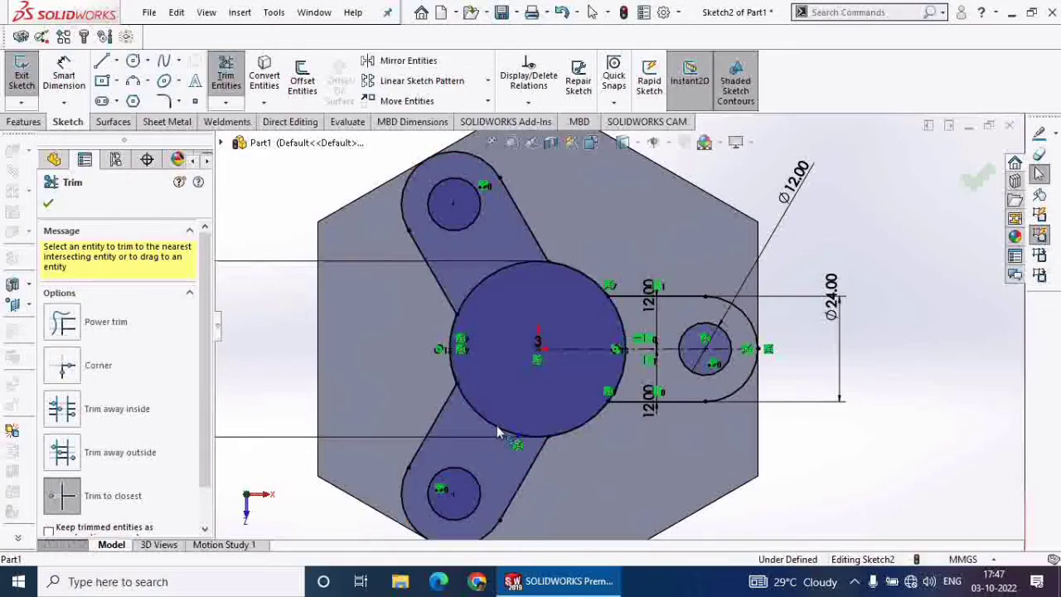
click(497, 429)
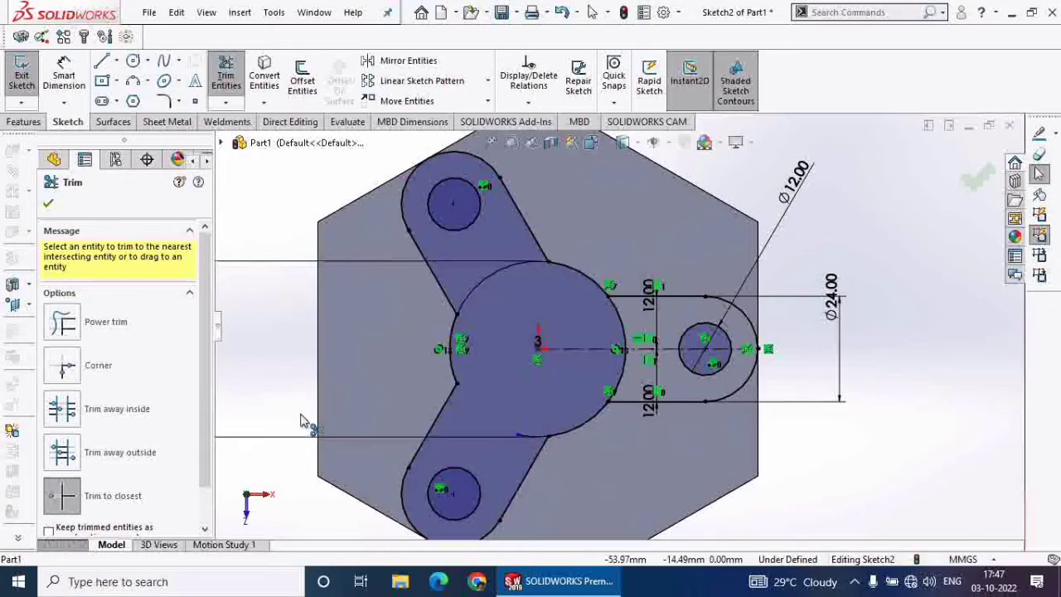
click(521, 438)
click(480, 282)
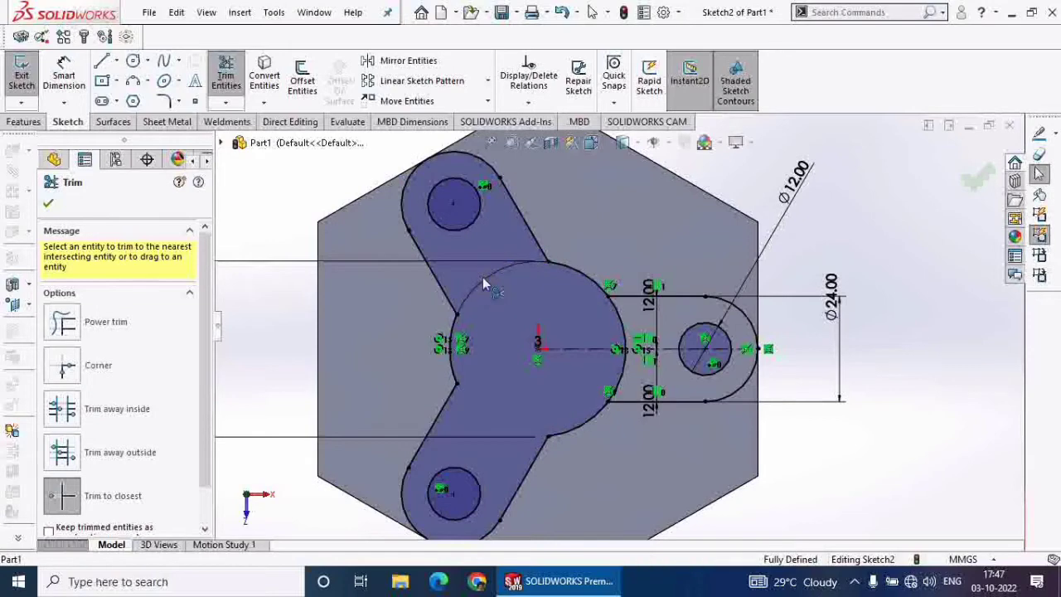
click(623, 332)
click(63, 321)
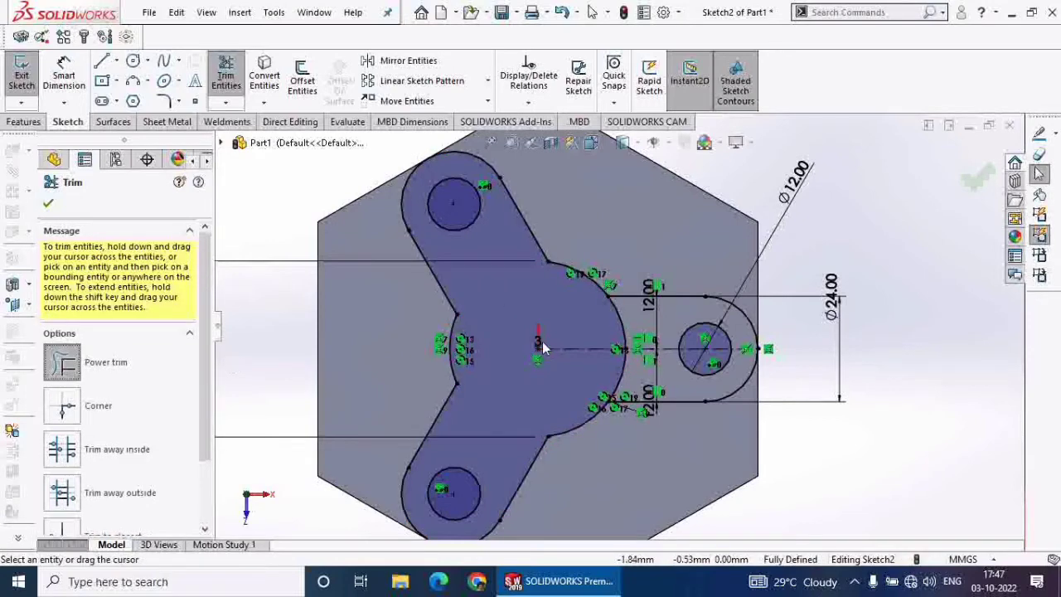
drag(635, 323, 610, 360)
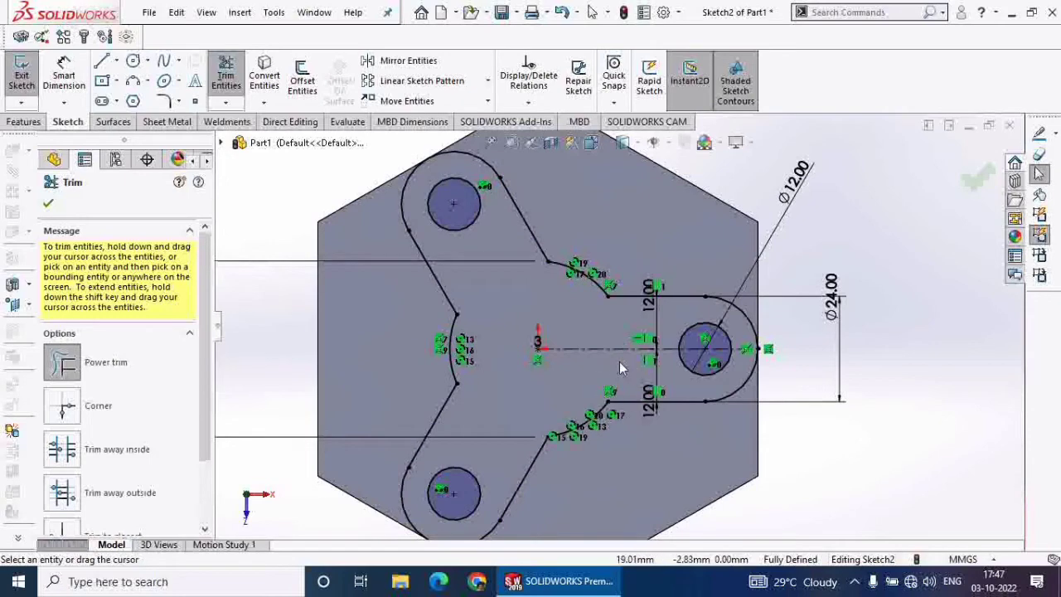
click(48, 205)
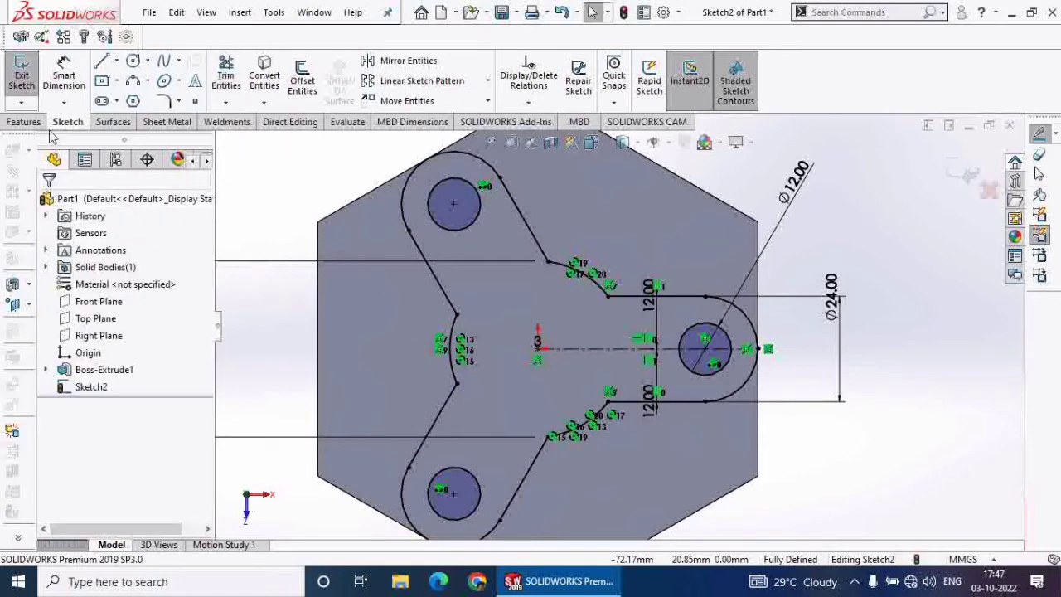
Step: Extrude the three-armed region, excluding the hole circles, upward 30 mm from the plate as a merged boss
click(23, 121)
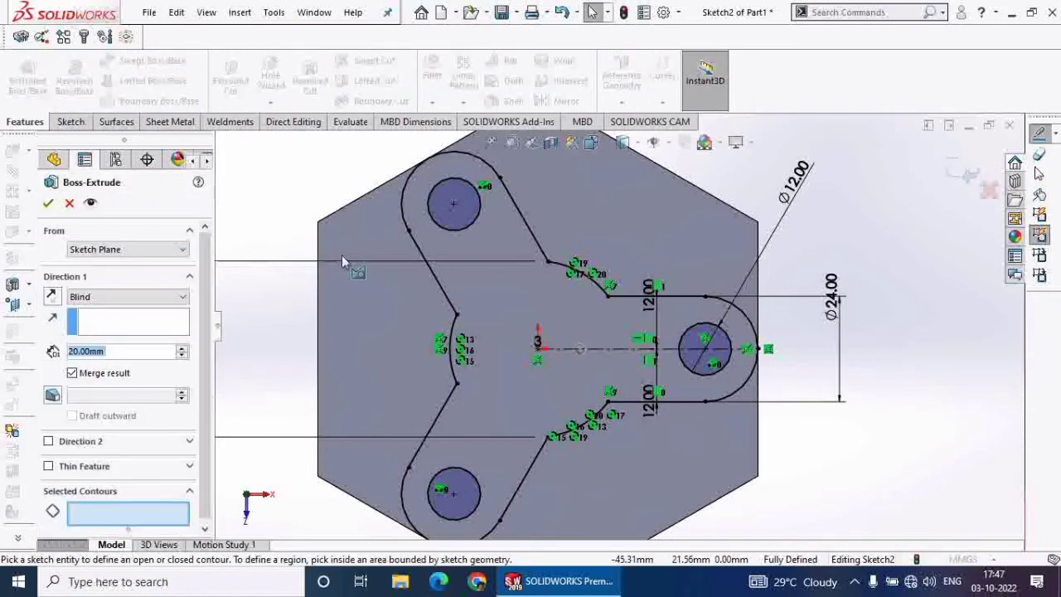
click(524, 336)
click(524, 335)
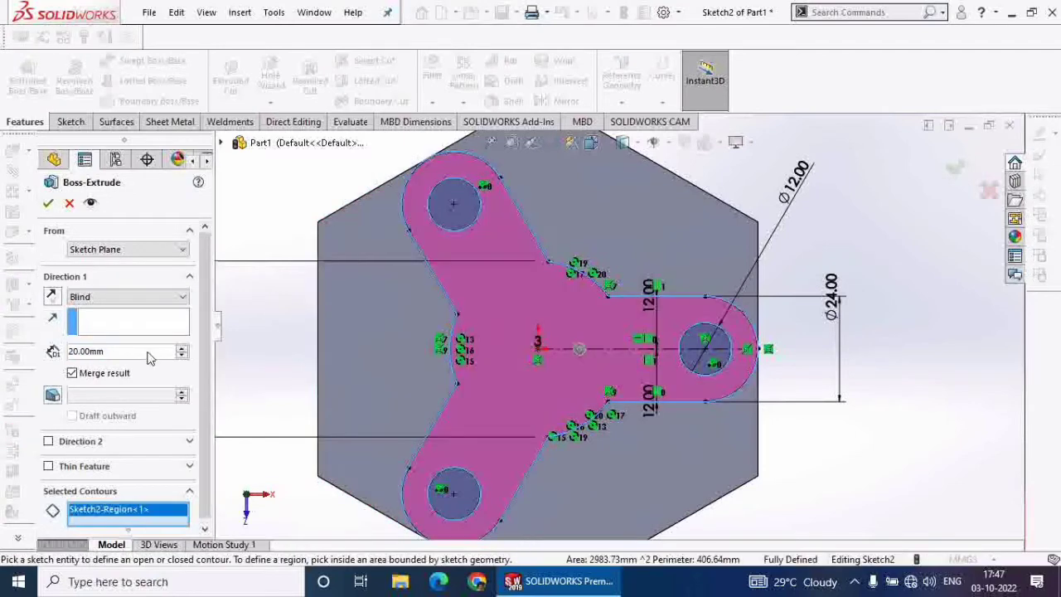
click(182, 348)
middle_drag(307, 291, 298, 266)
click(50, 204)
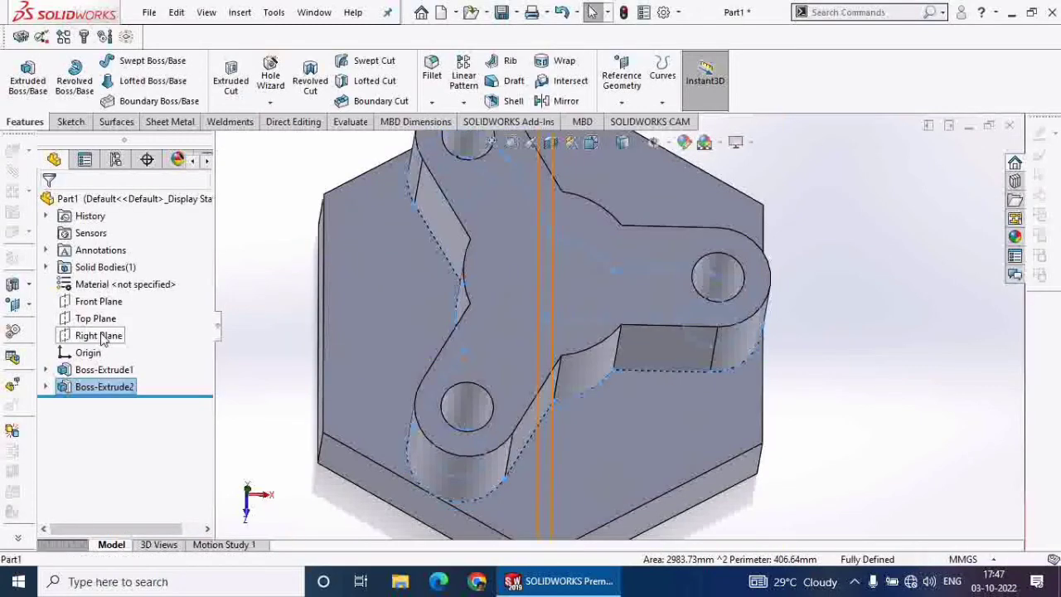
Step: Start a new sketch on the Right Plane, viewed normal to that plane
click(98, 335)
click(185, 309)
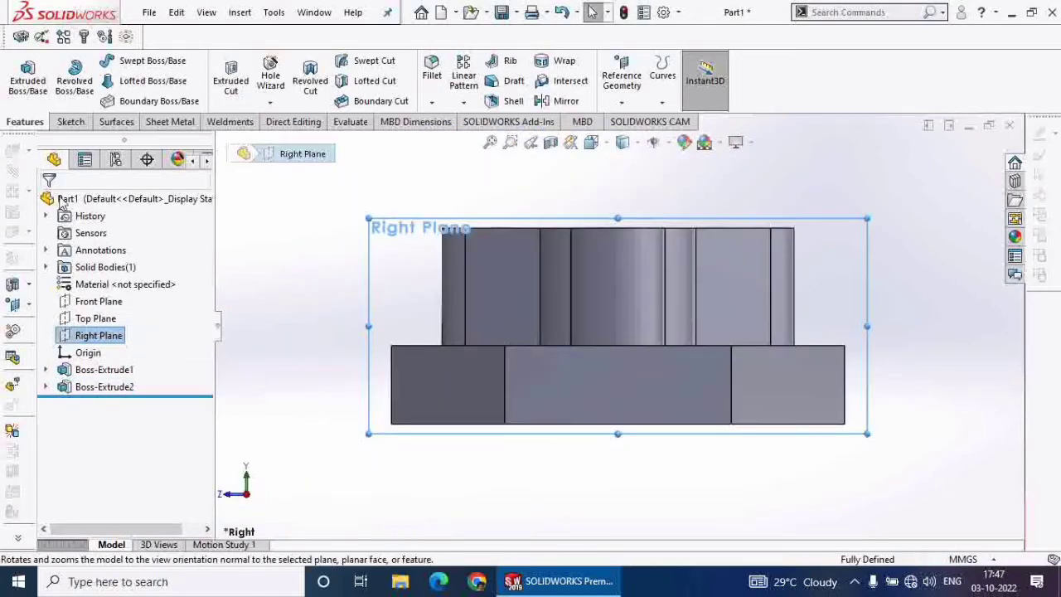
click(70, 122)
click(21, 75)
Step: Draw a vertical centerline from the origin up to a point just above the three-armed boss
click(116, 61)
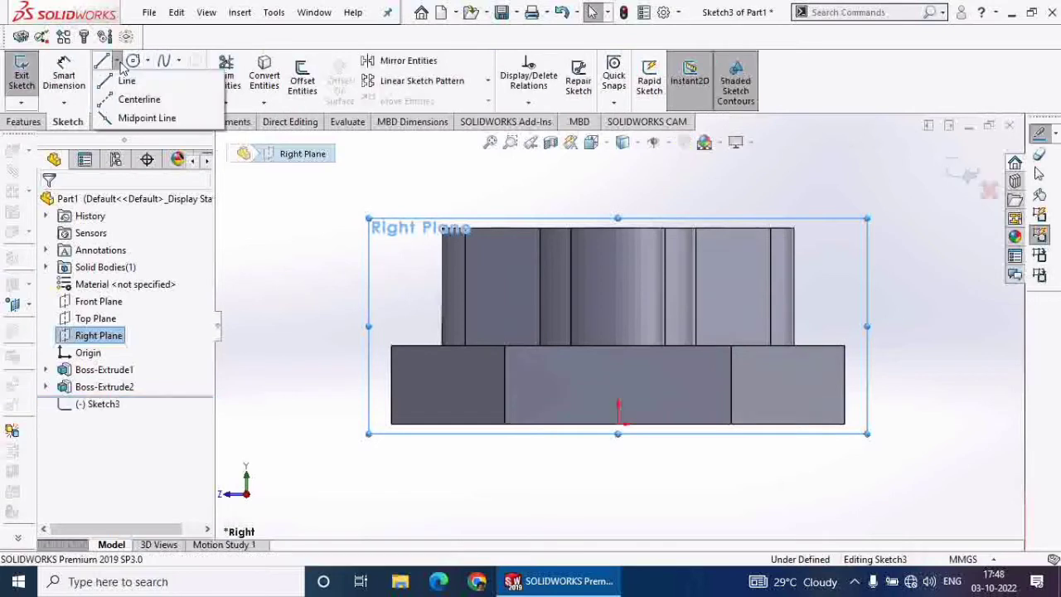
click(138, 100)
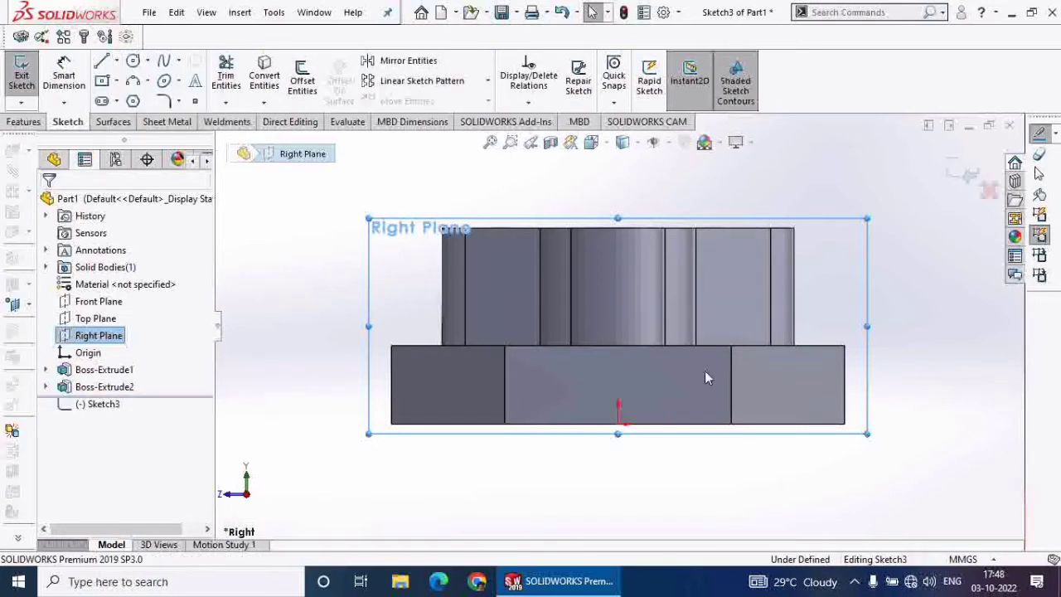
click(618, 422)
click(618, 203)
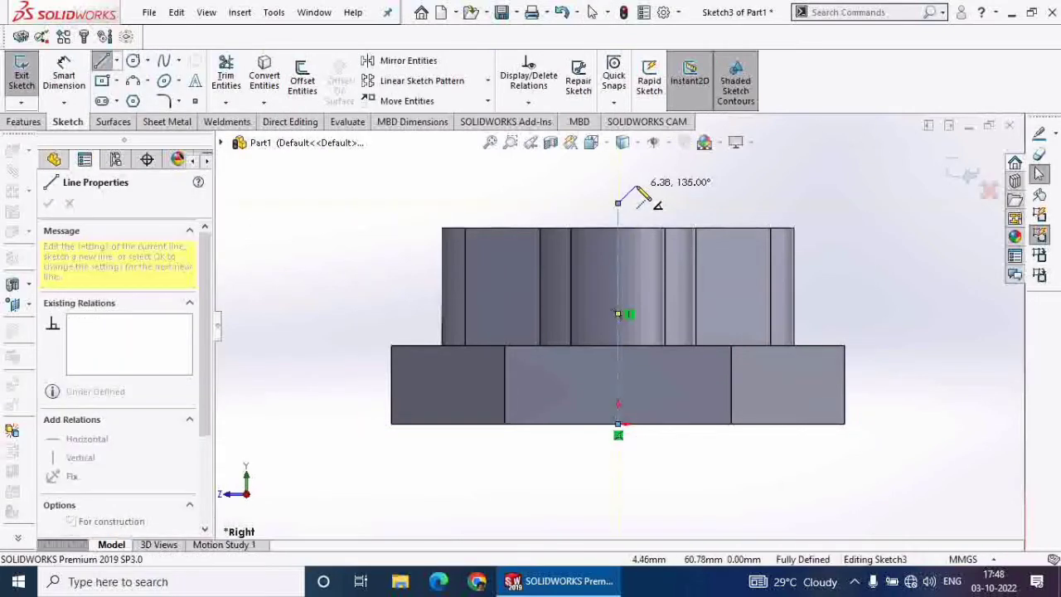
right_click(636, 188)
click(659, 197)
Step: Sketch a closed right triangle from the boss's top edge: horizontal line outward past the boss, short vertical line down, sloping line back to the start
click(102, 61)
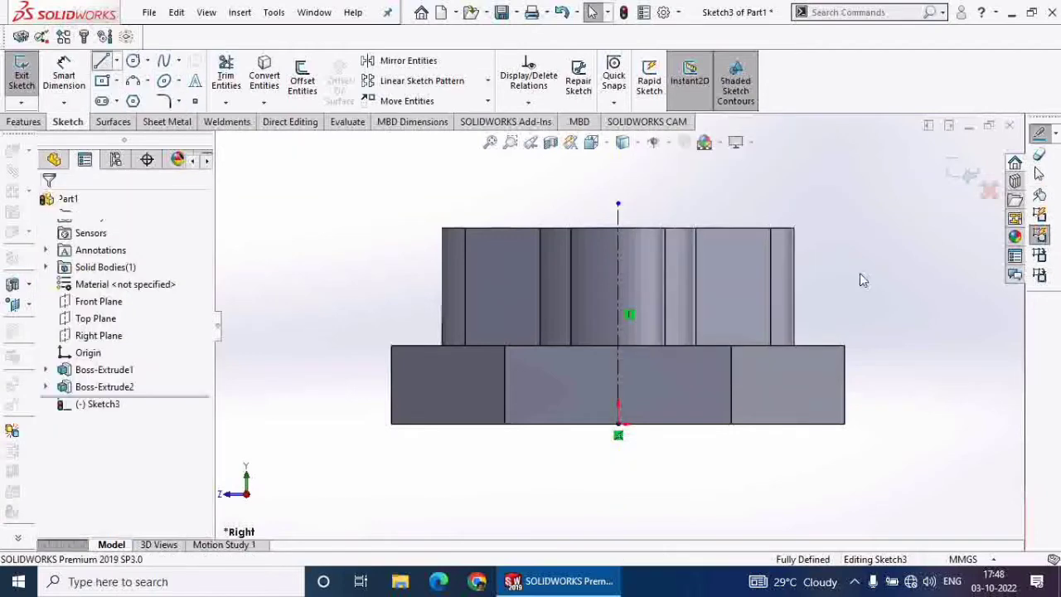
click(731, 228)
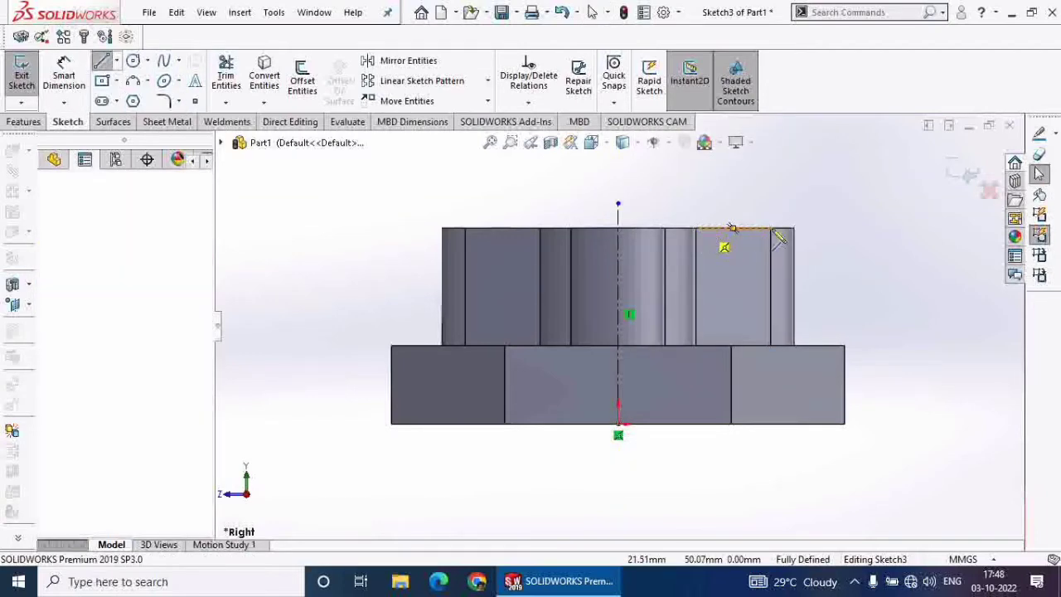
click(855, 228)
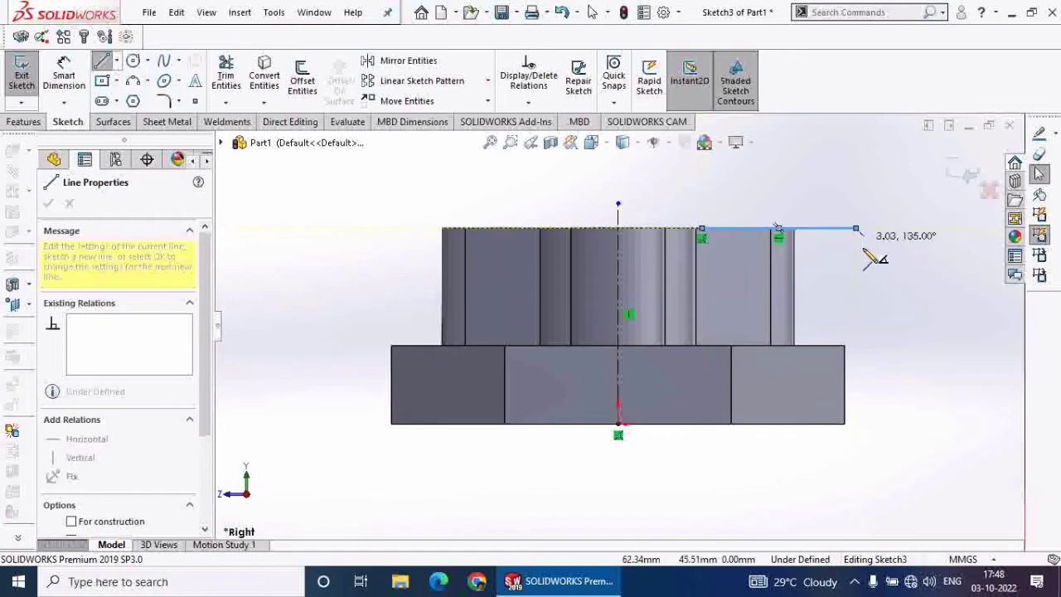
click(855, 267)
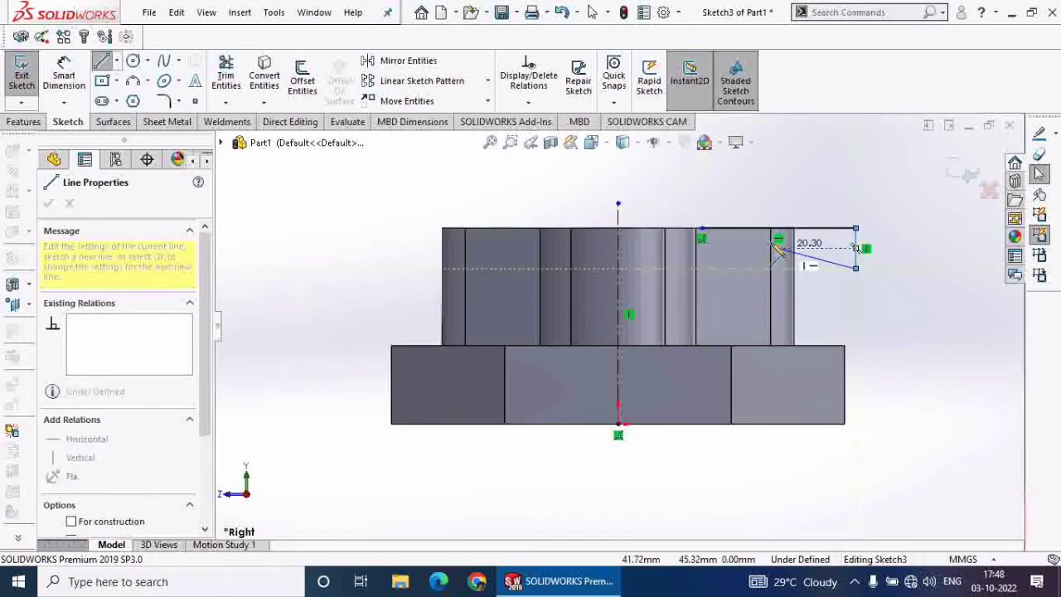
click(702, 229)
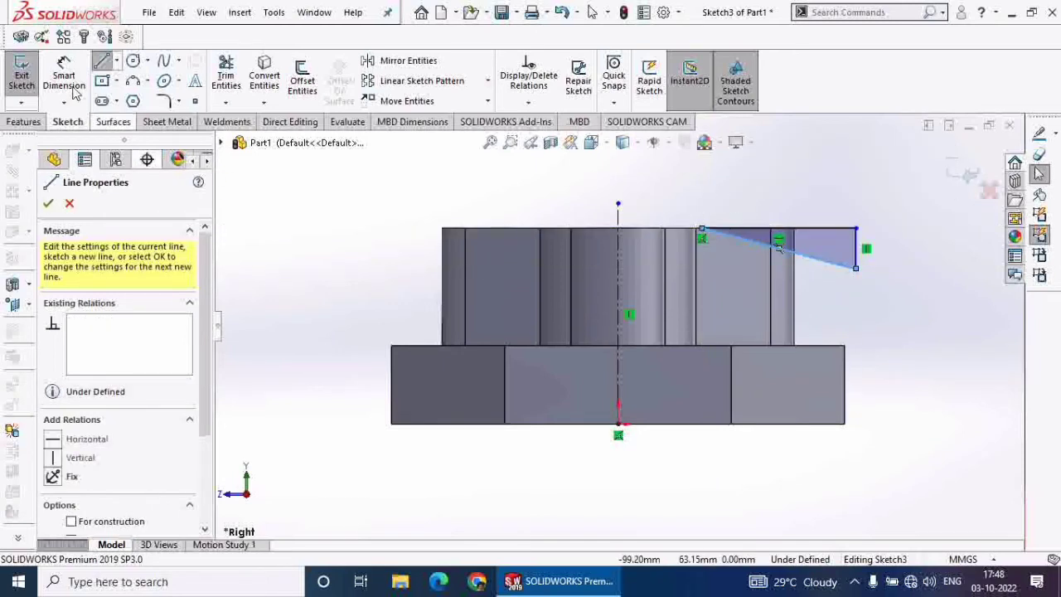
Step: Dimension the triangle's inner corner 25 mm from the vertical centerline
key(Escape)
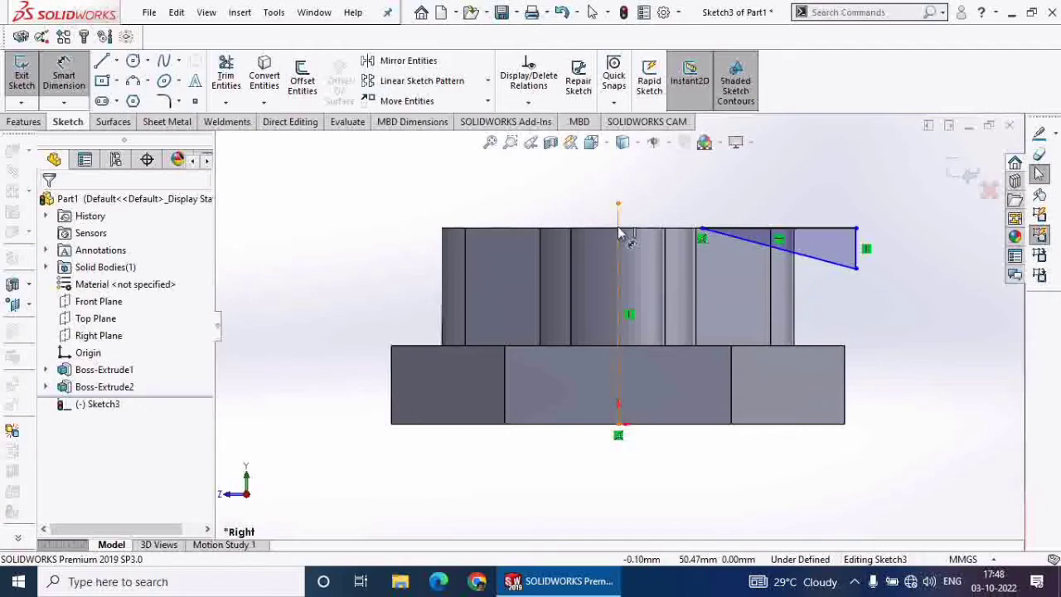
drag(618, 229, 702, 228)
click(672, 207)
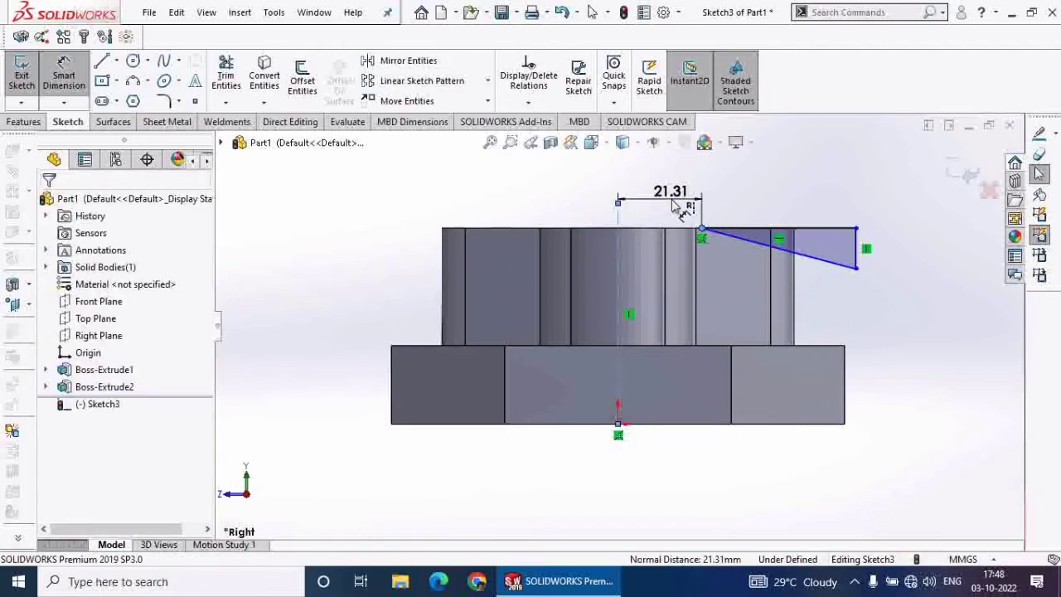
text(25)
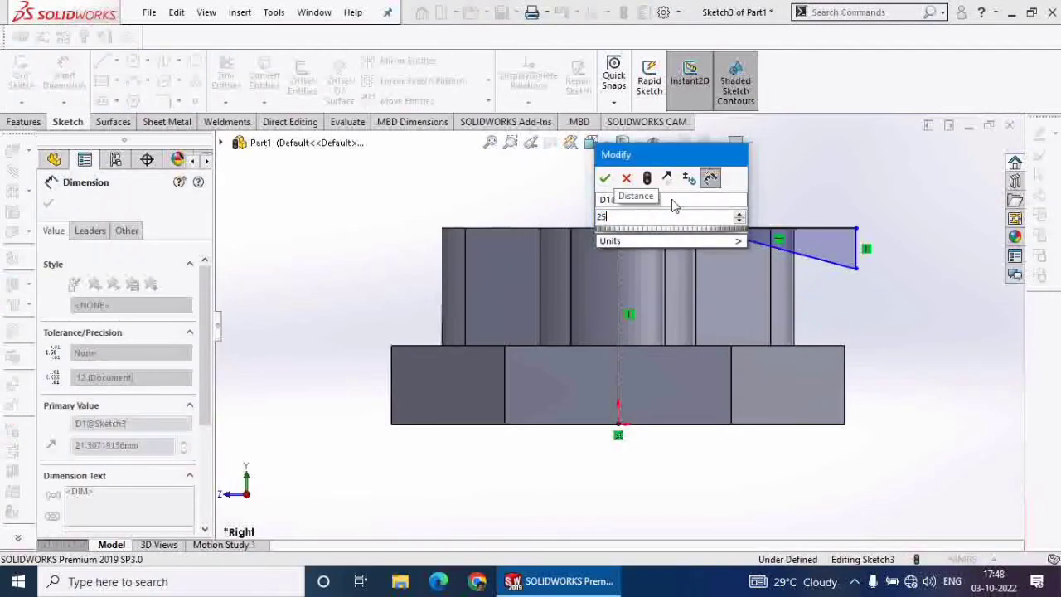
key(Return)
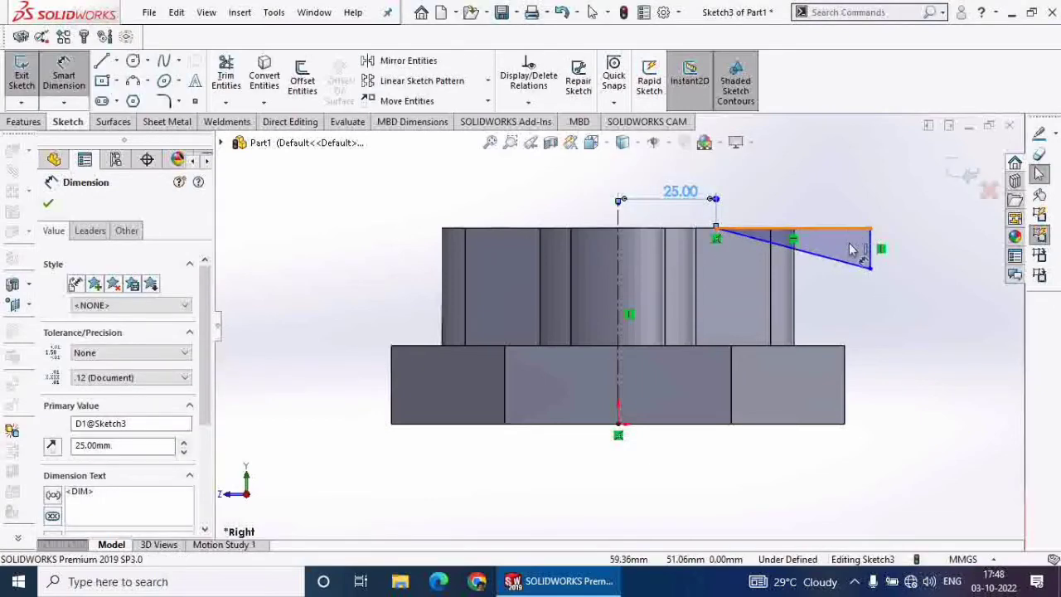
Step: Dimension the angle between the triangle's horizontal and sloping lines as 25 degrees
click(853, 253)
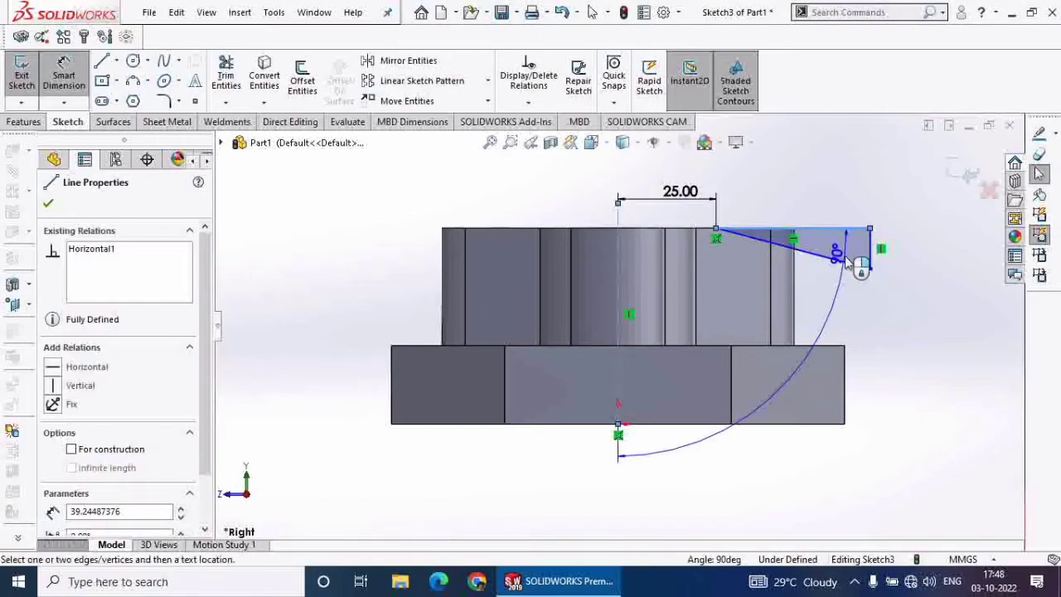
click(935, 253)
text(25)
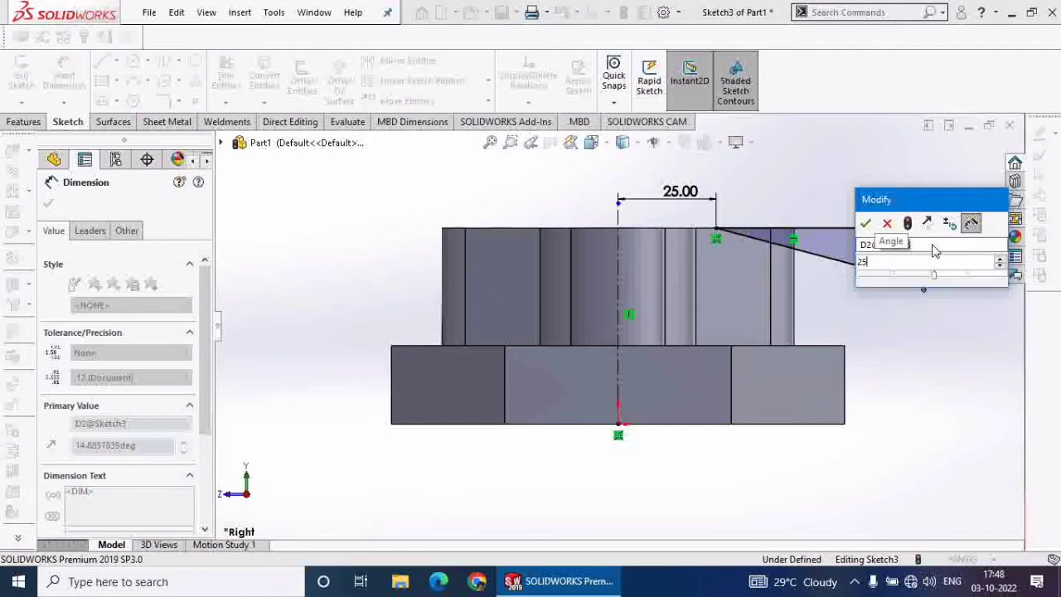
key(Return)
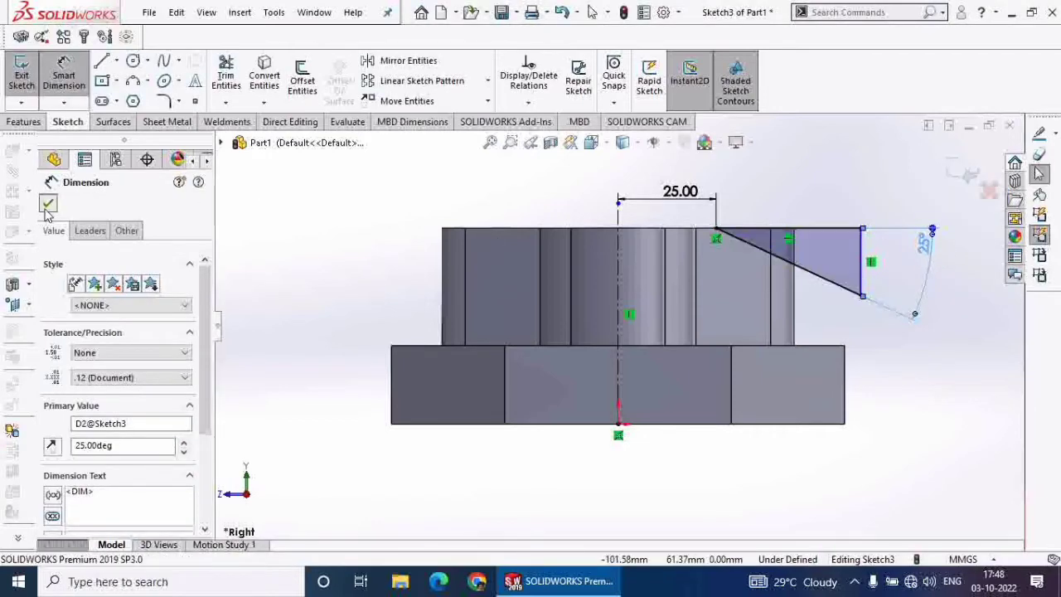
click(48, 204)
Step: Cut the boss's upper surface with a Revolved Cut of the triangle around the vertical centerline
click(25, 121)
click(310, 80)
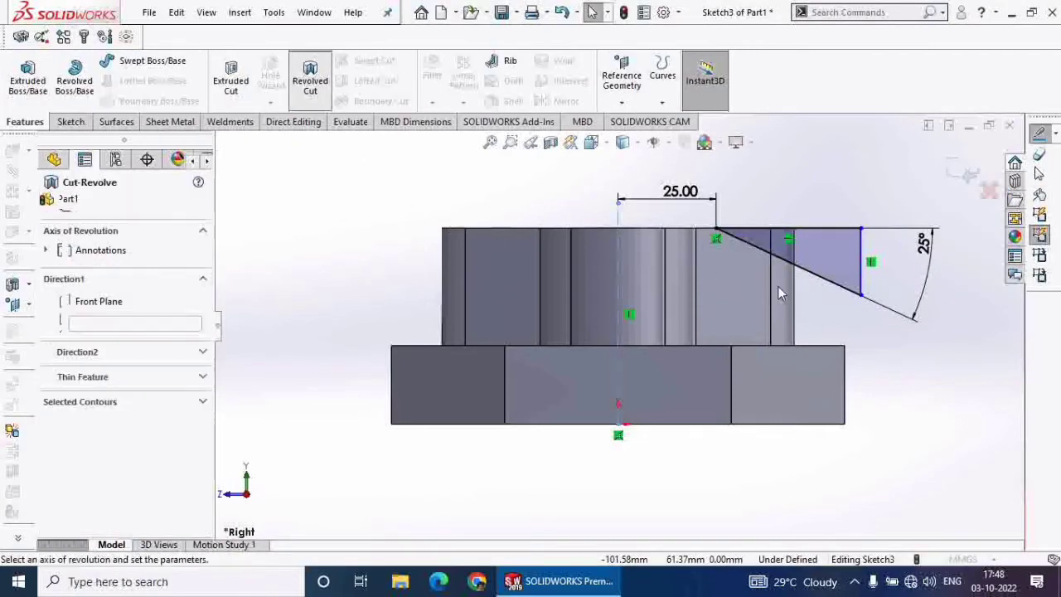
click(952, 163)
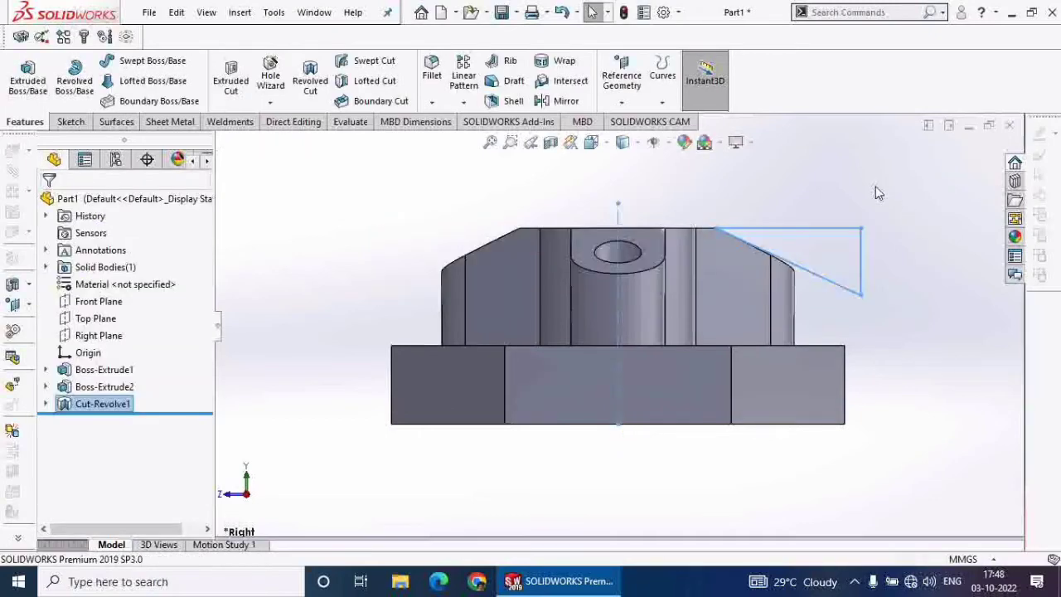
Step: Start a new sketch on the hexagonal plate's top face, viewed normal to that face
middle_drag(879, 192, 730, 398)
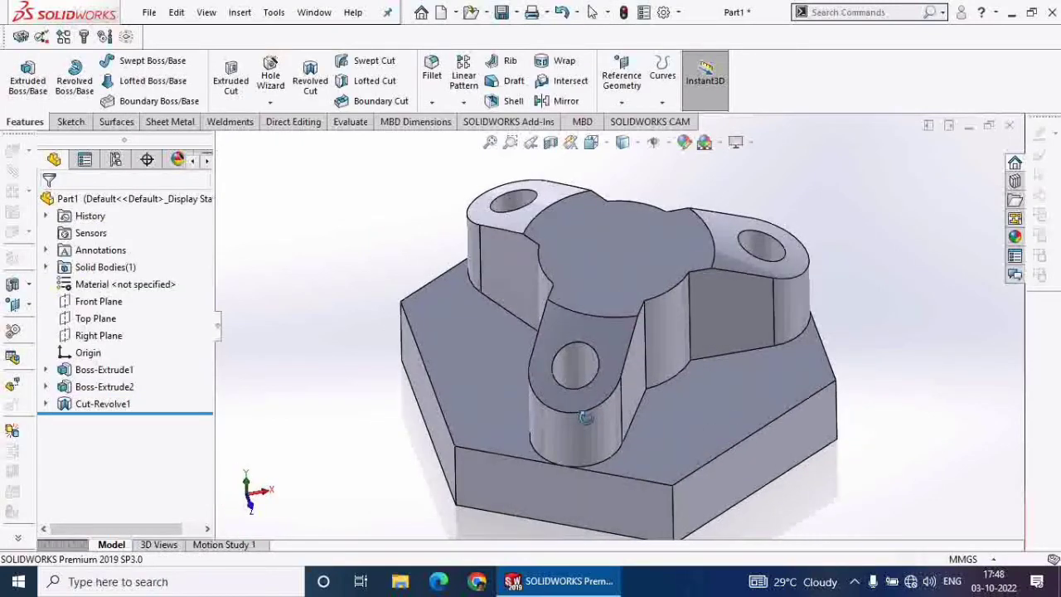
click(744, 407)
click(881, 354)
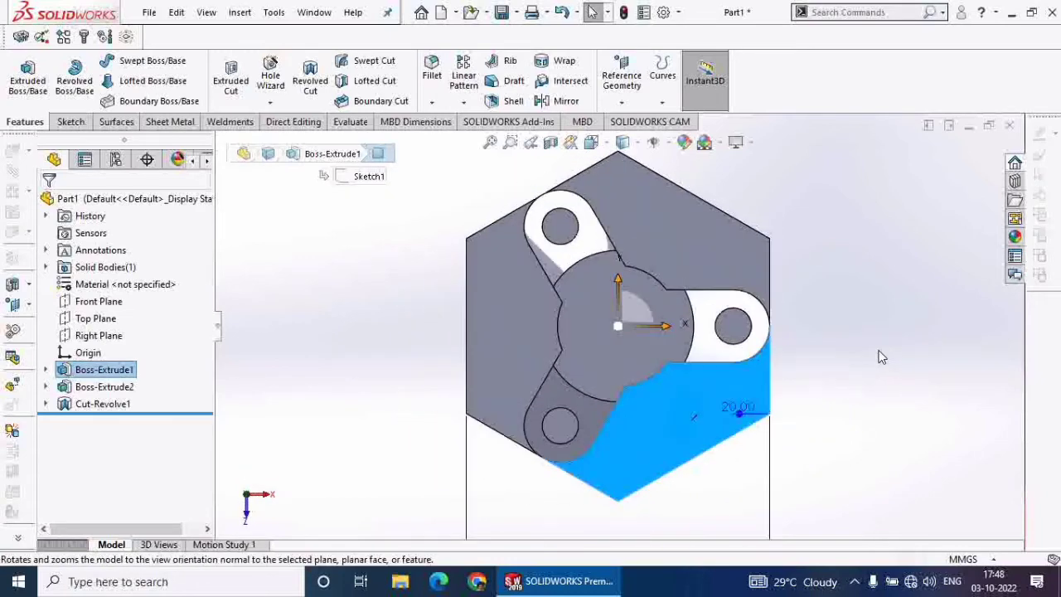
click(278, 350)
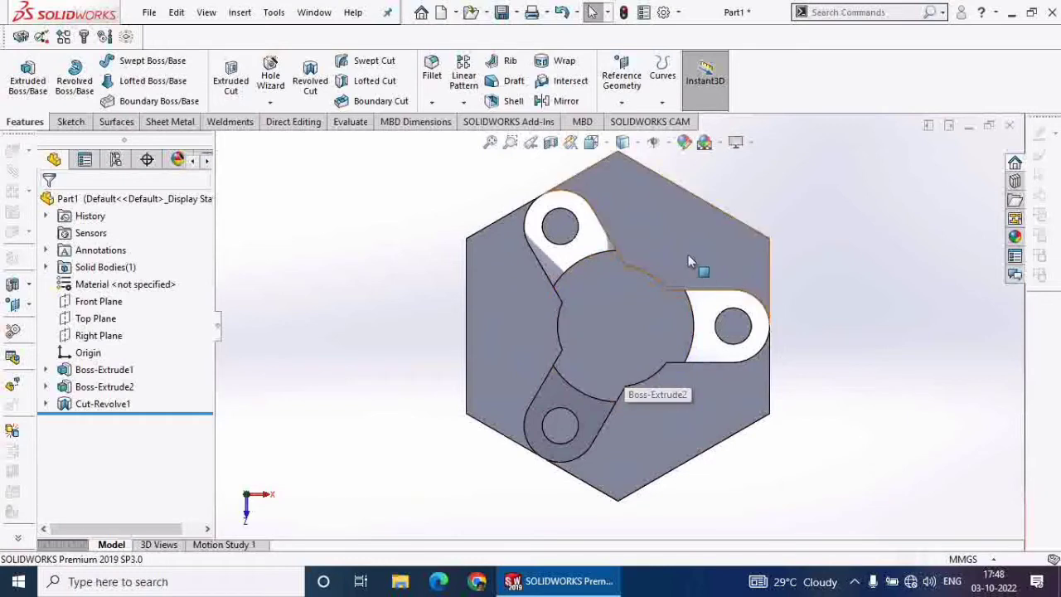
click(507, 321)
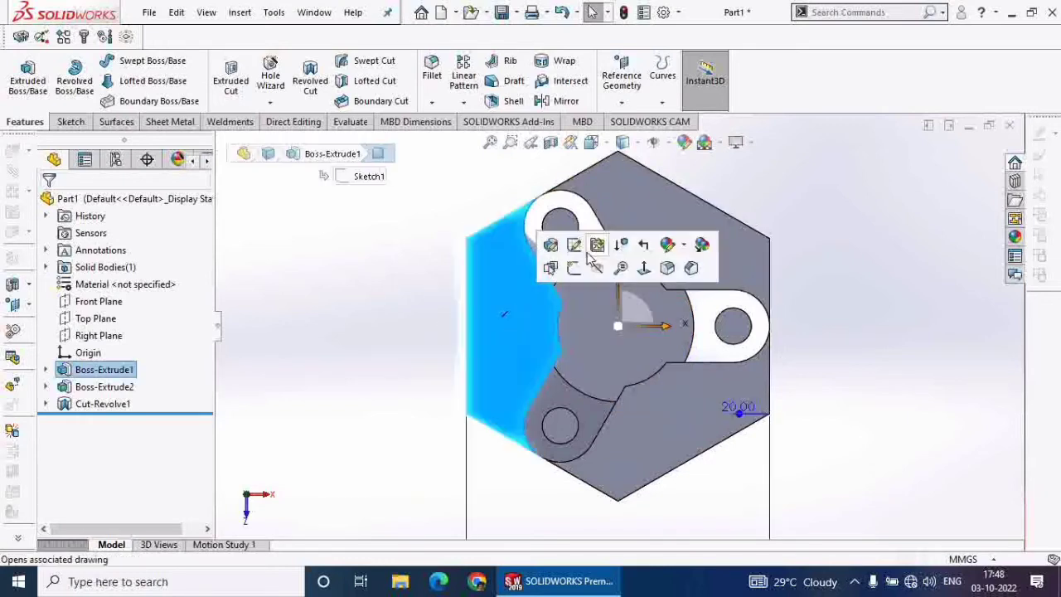
click(580, 267)
Step: Draw a horizontal centerline from the origin to the midpoint of the plate's left edge, between two boss arms
click(116, 61)
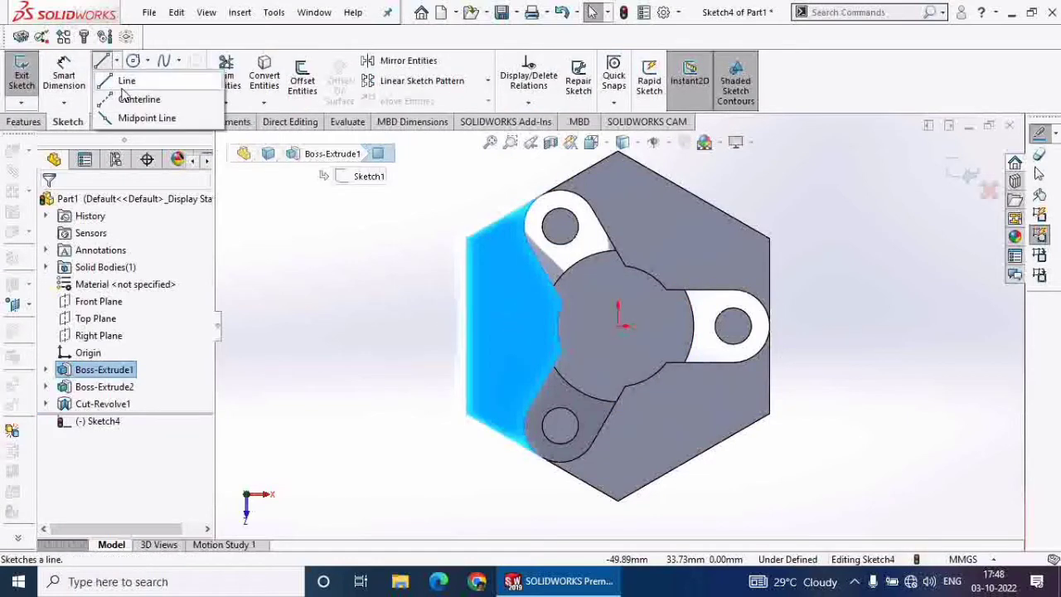
click(125, 79)
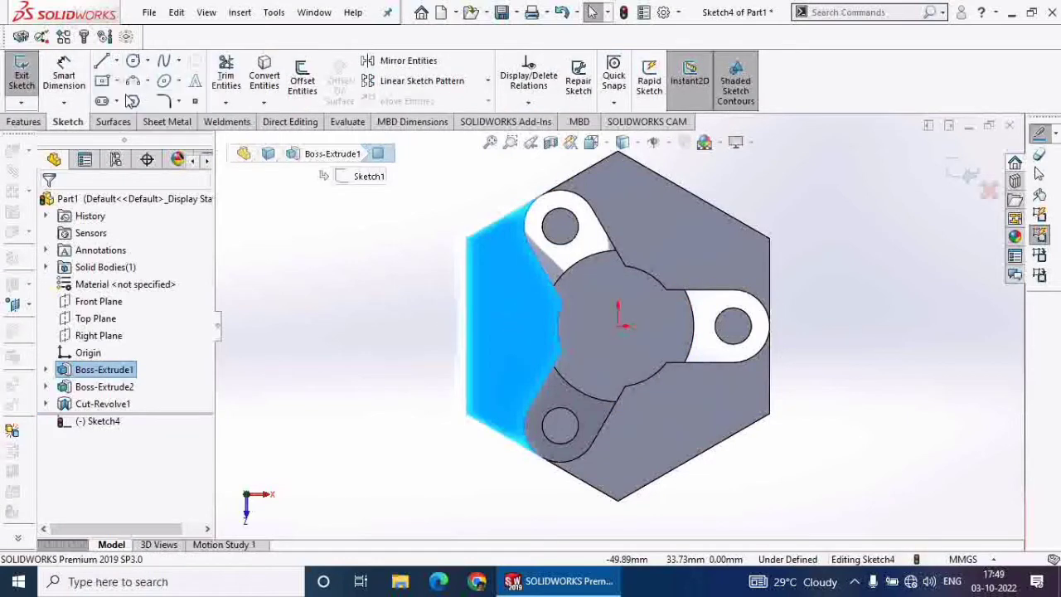
click(626, 325)
click(466, 325)
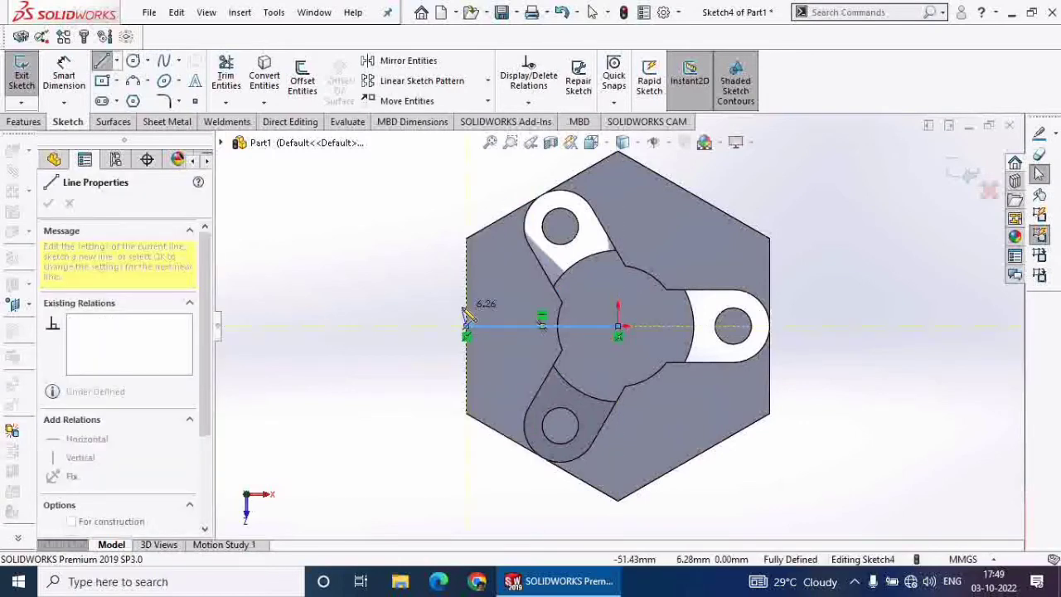
right_click(452, 313)
click(480, 309)
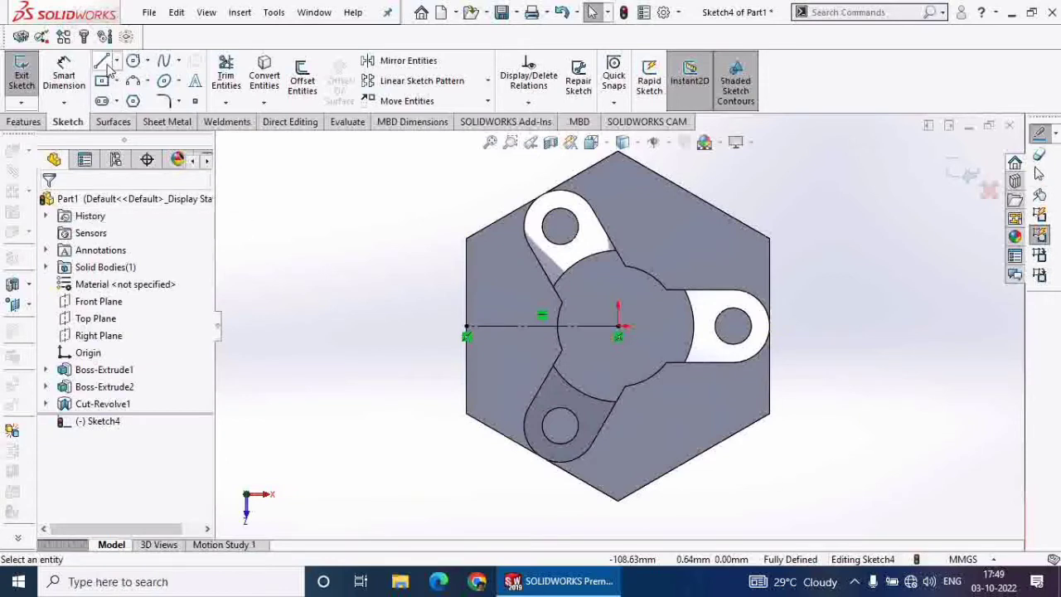
Step: Draw a circle centered on the horizontal centerline between the boss and the plate edge, and set its diameter to 24 mm
click(133, 61)
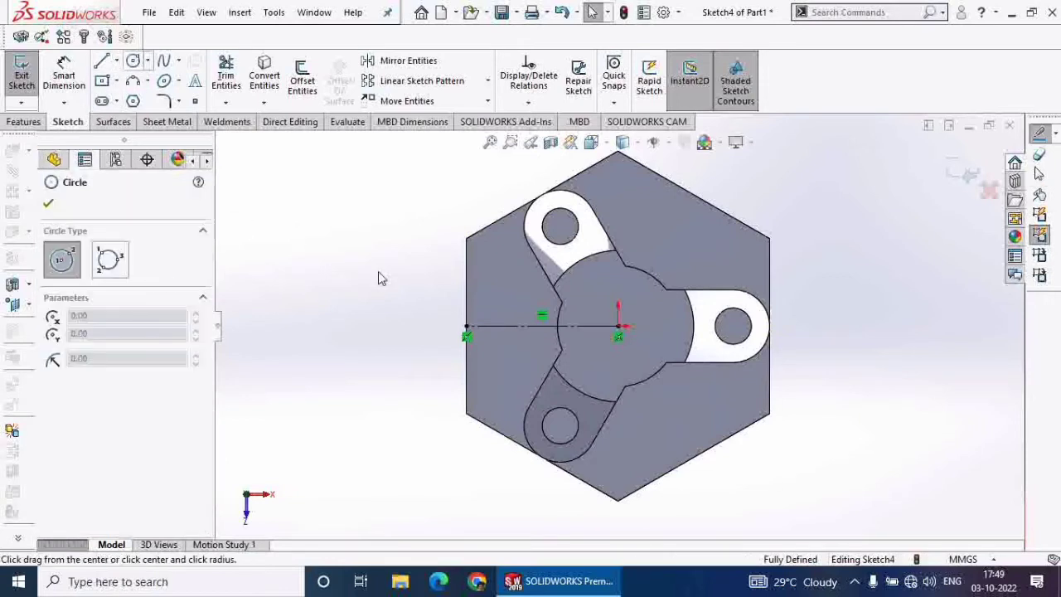
click(509, 326)
click(542, 315)
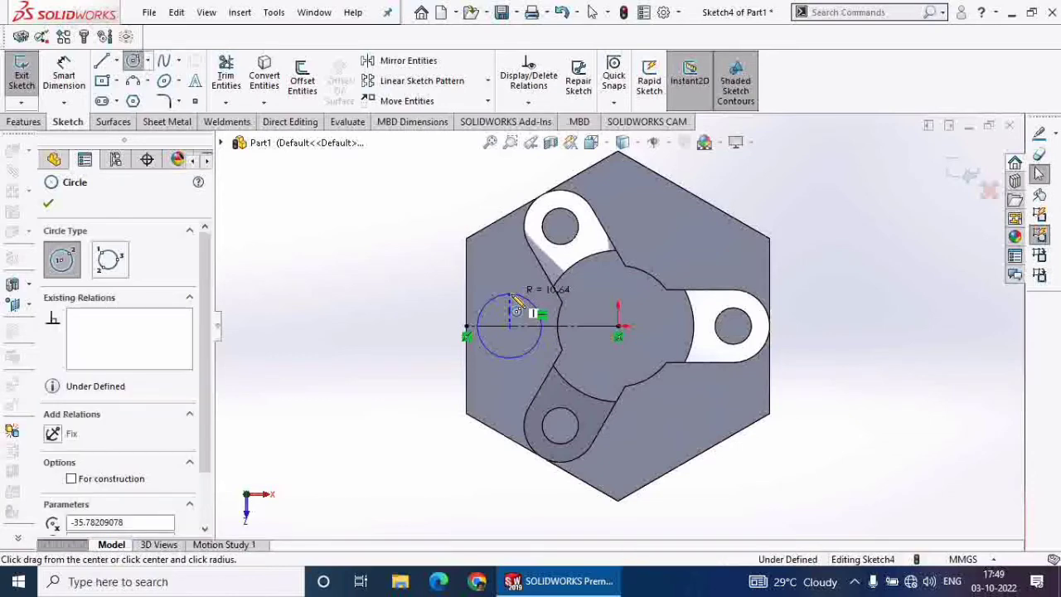
click(67, 77)
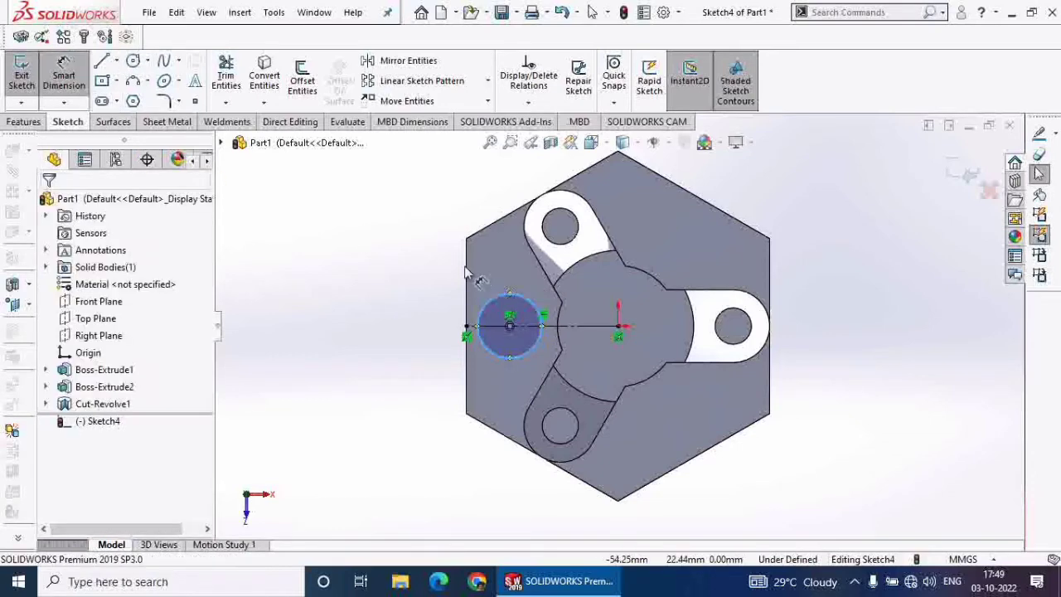
click(486, 305)
click(428, 249)
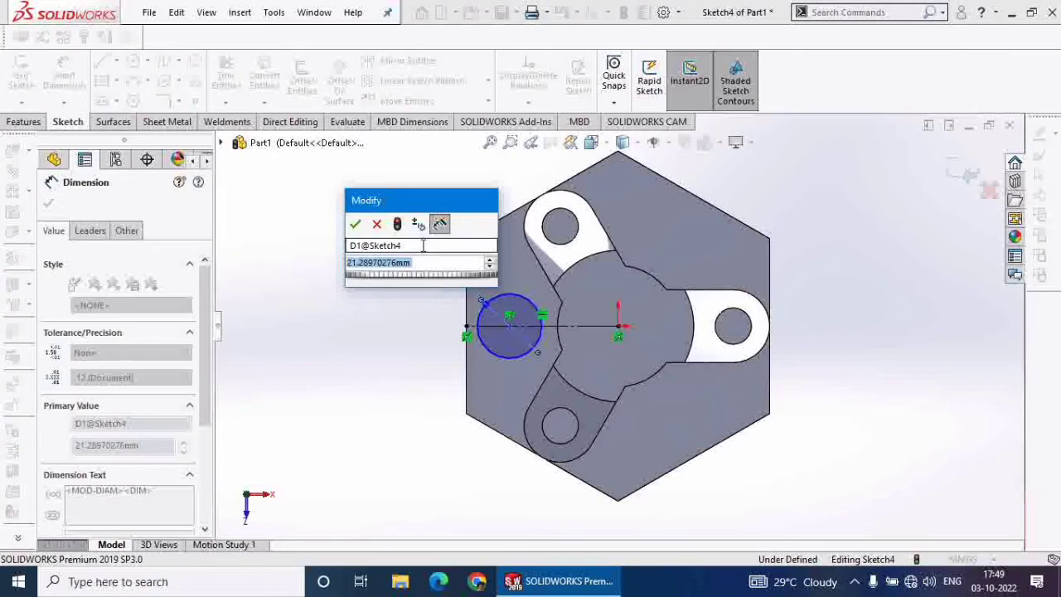
text(2)
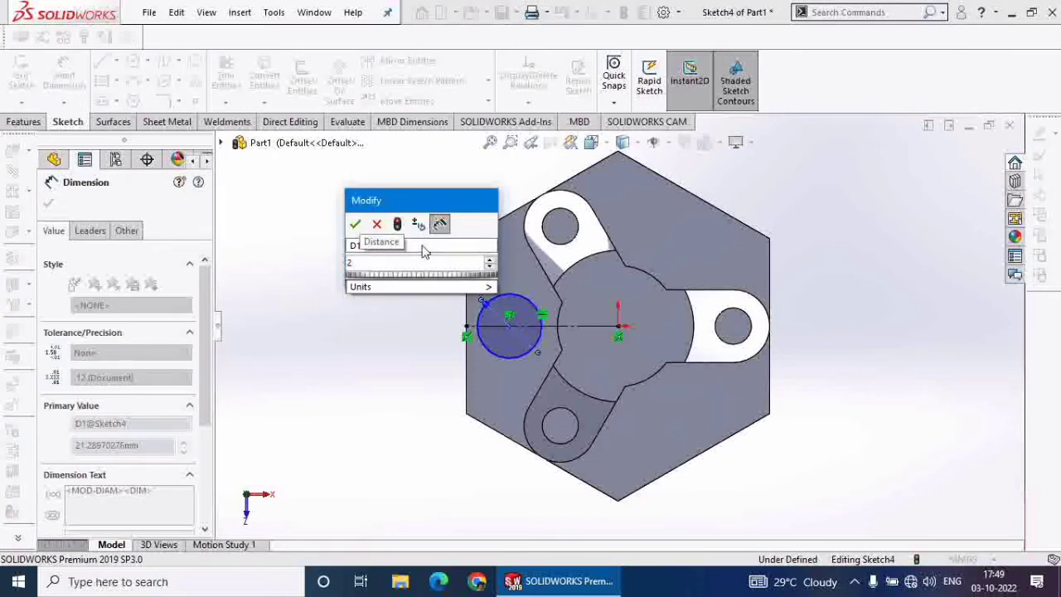
text(4)
key(Return)
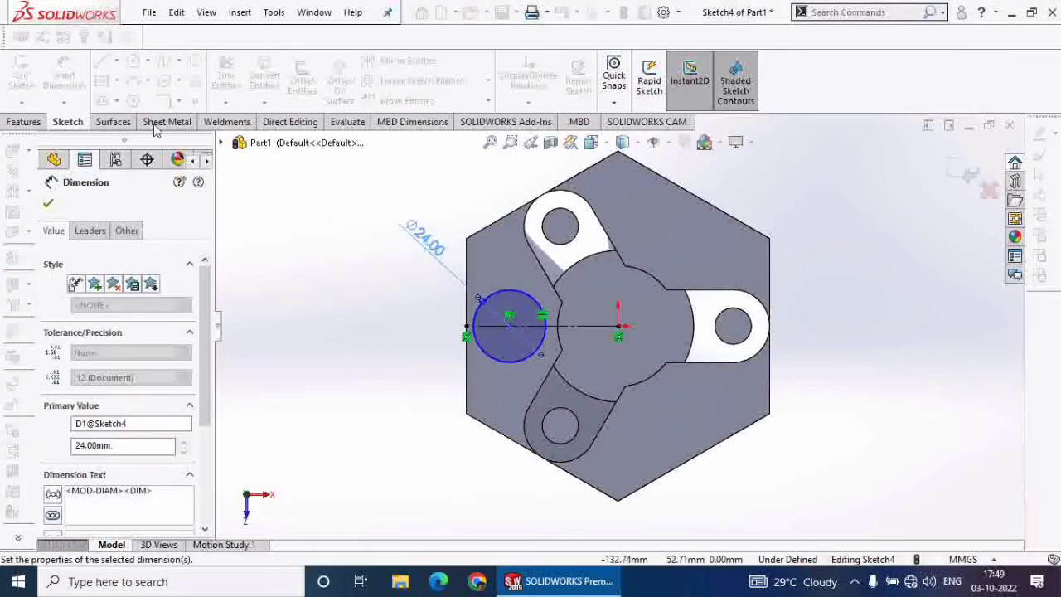
Step: Draw a smaller concentric circle inside the 24 mm circle and set its diameter to 12 mm
click(133, 60)
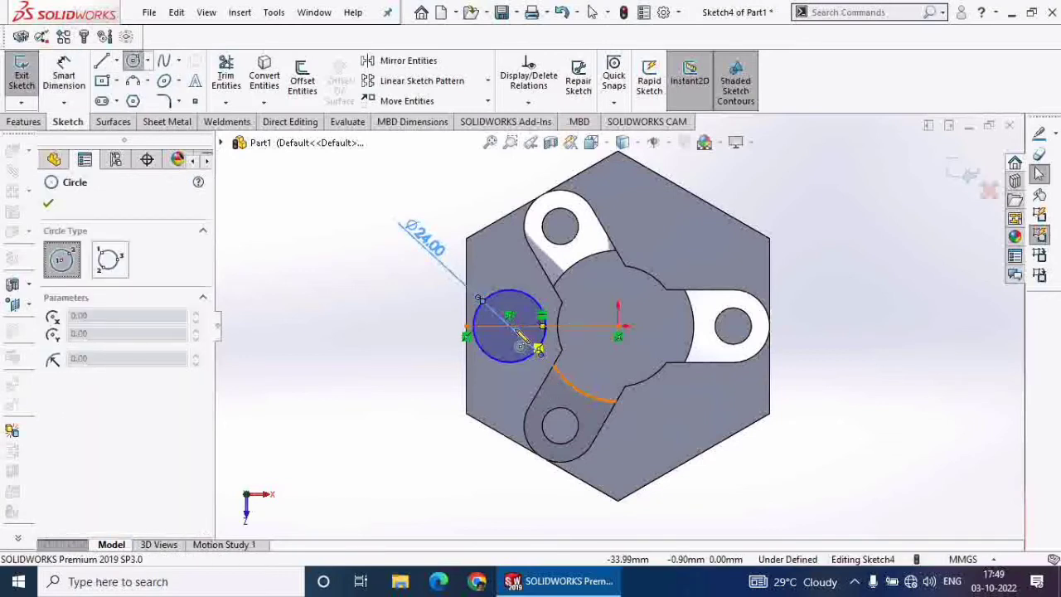
click(509, 323)
click(528, 325)
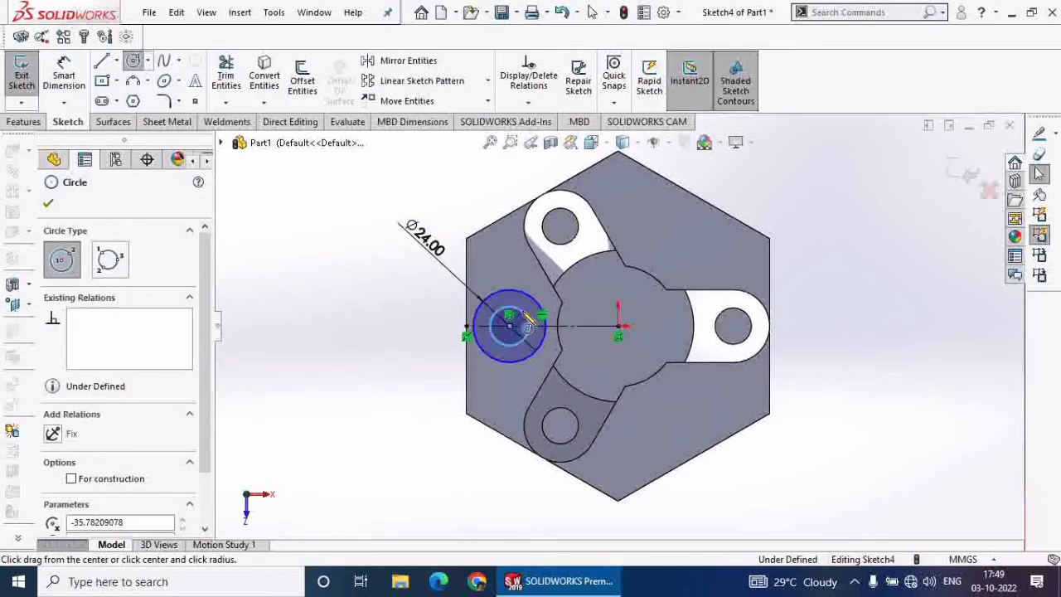
click(72, 89)
click(524, 310)
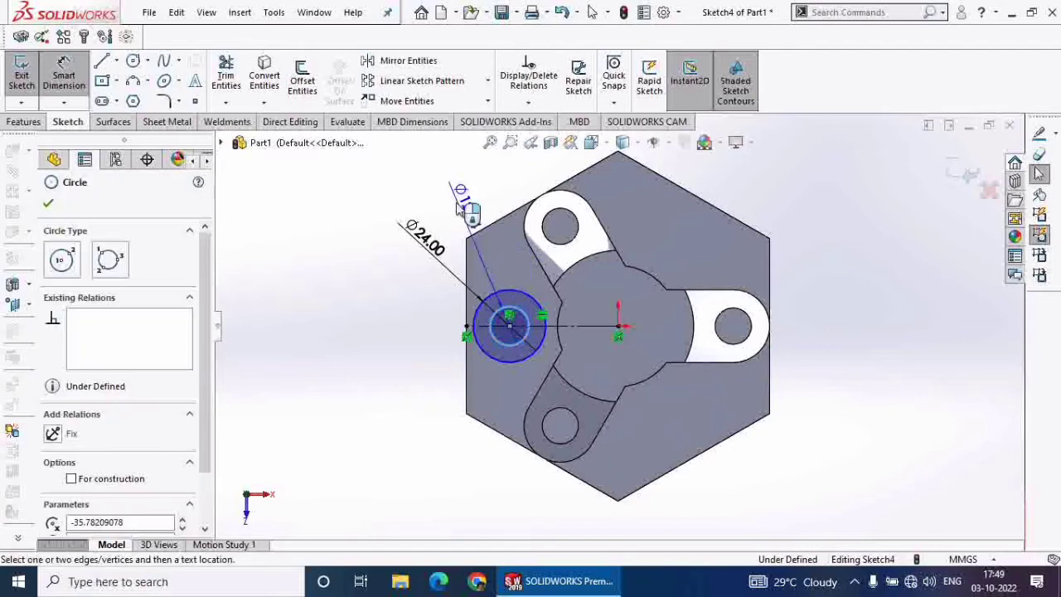
click(455, 202)
text(12)
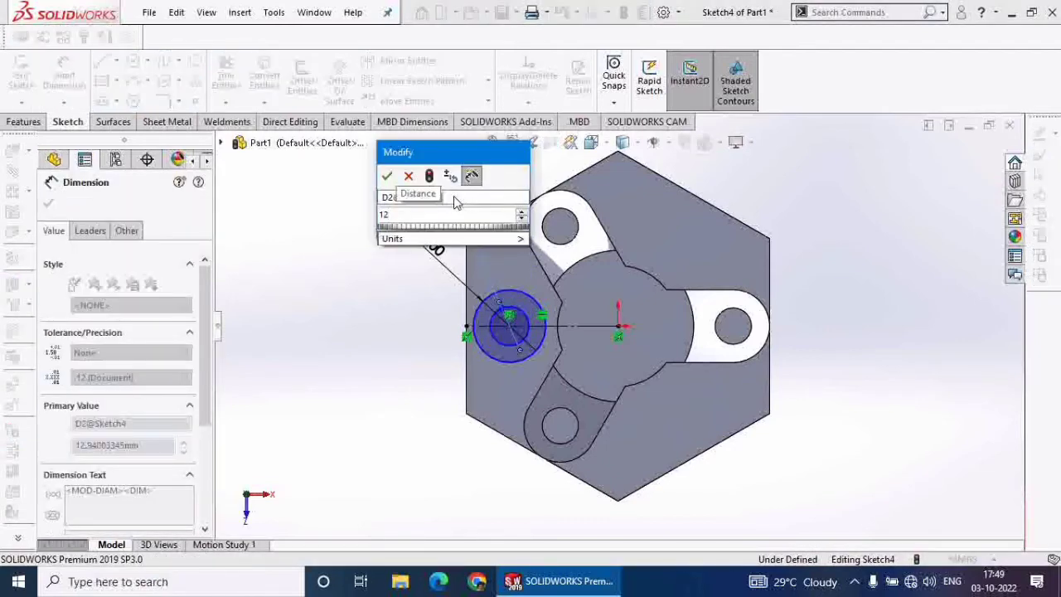
key(Return)
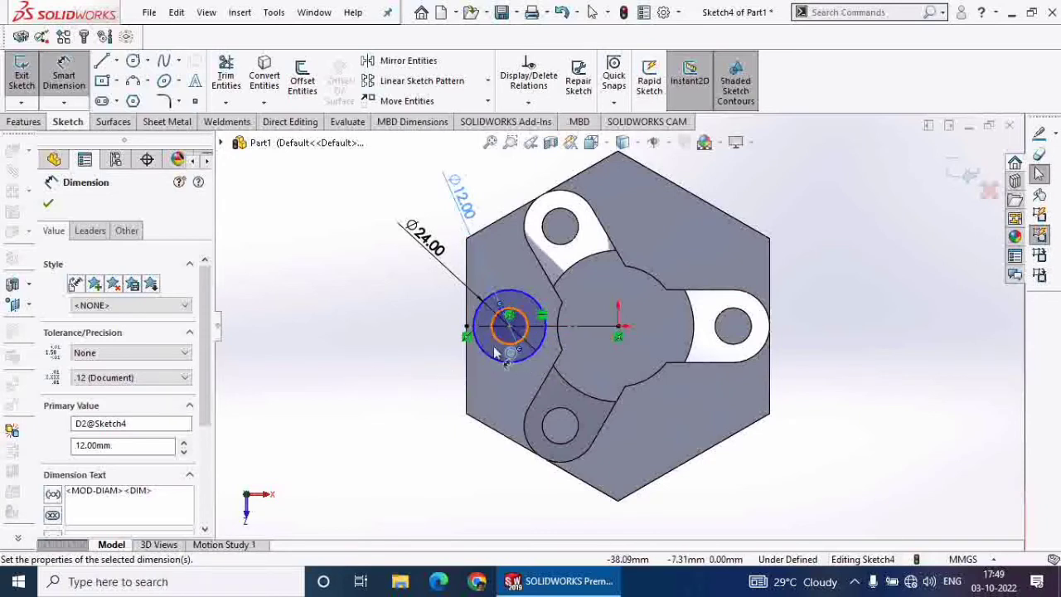
click(48, 203)
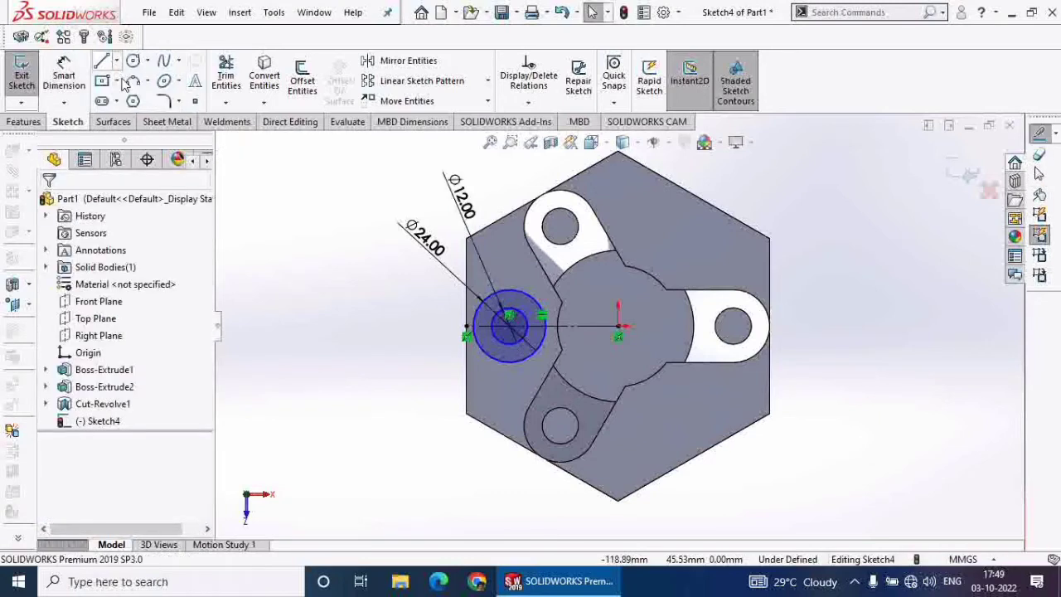
Step: Dimension the circles' shared center 15 mm from the plate's left edge
click(64, 76)
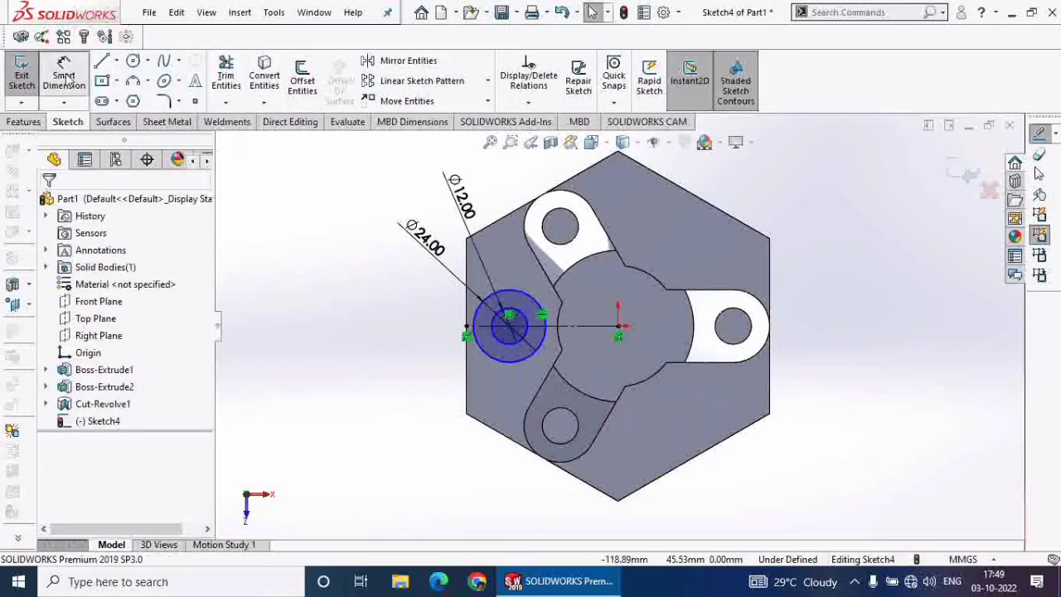
click(510, 329)
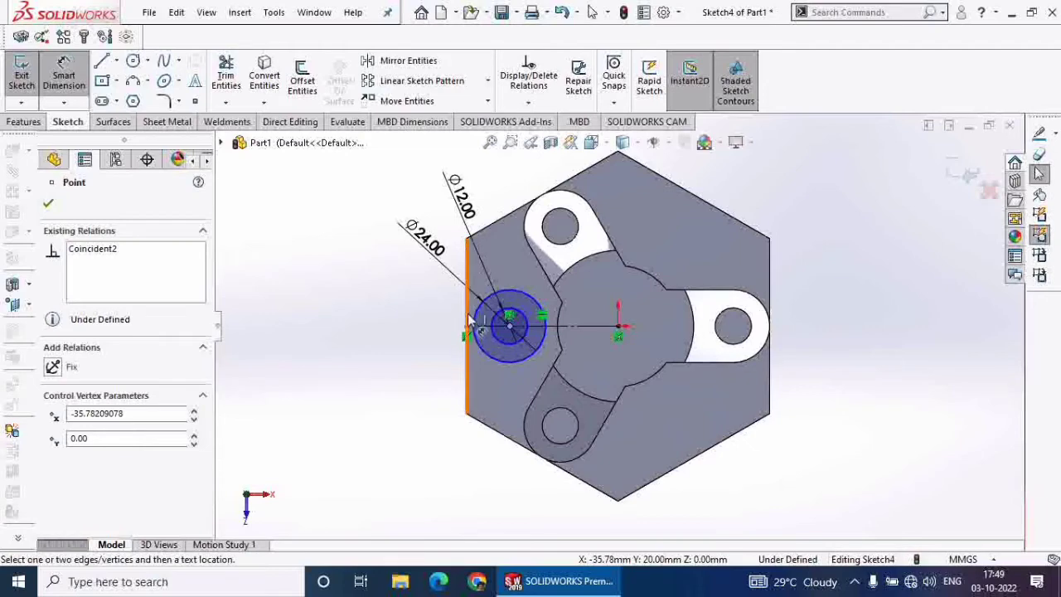
click(469, 320)
click(472, 478)
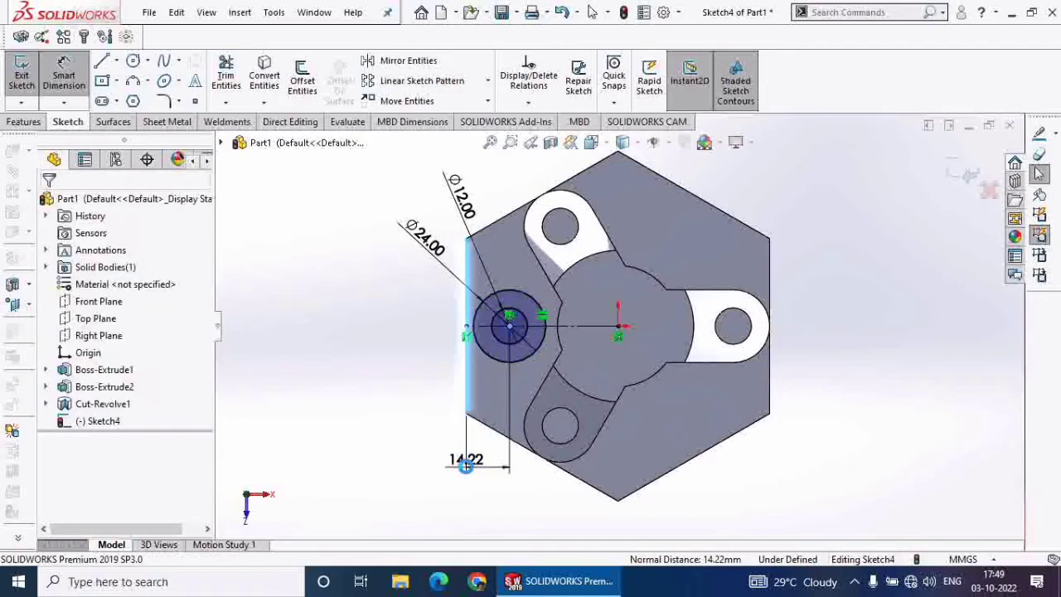
text(15)
key(Return)
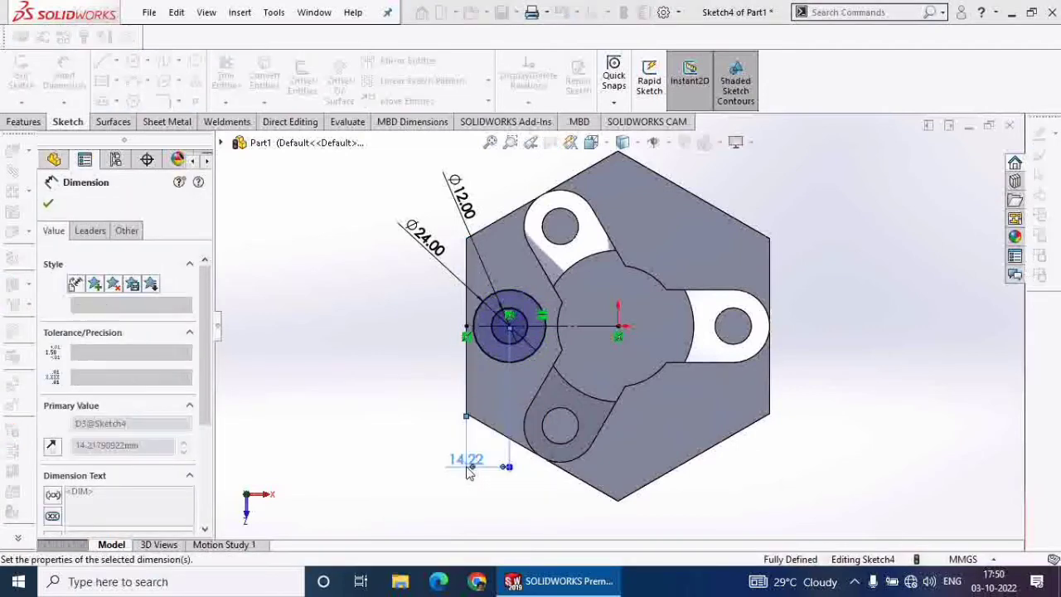
click(52, 206)
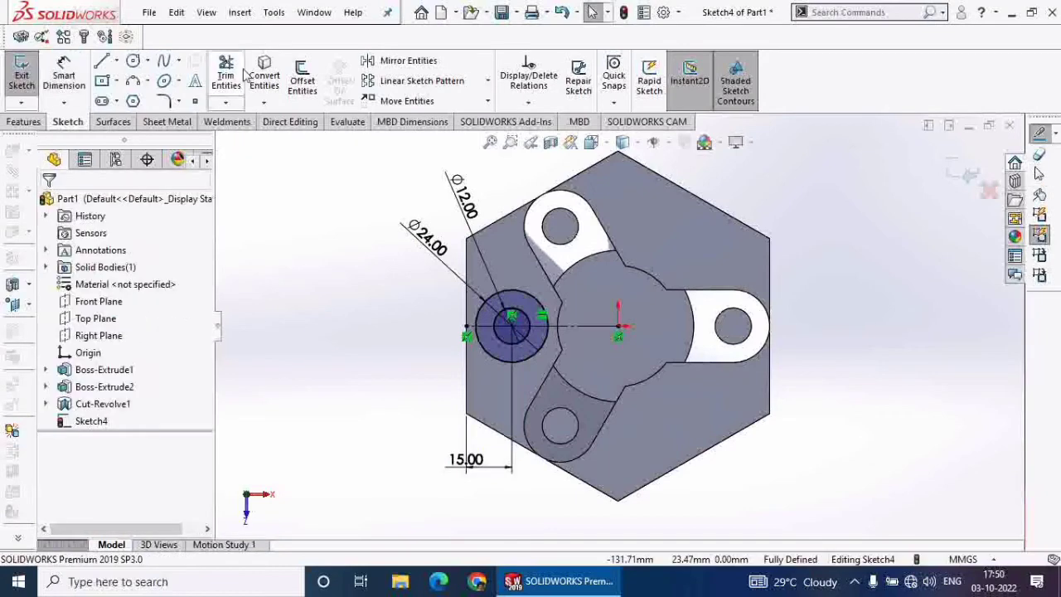
Step: Offset the centerline 12 mm to both sides and trim the lines and 24 mm circle into a U-shaped outline open at the plate edge
click(305, 83)
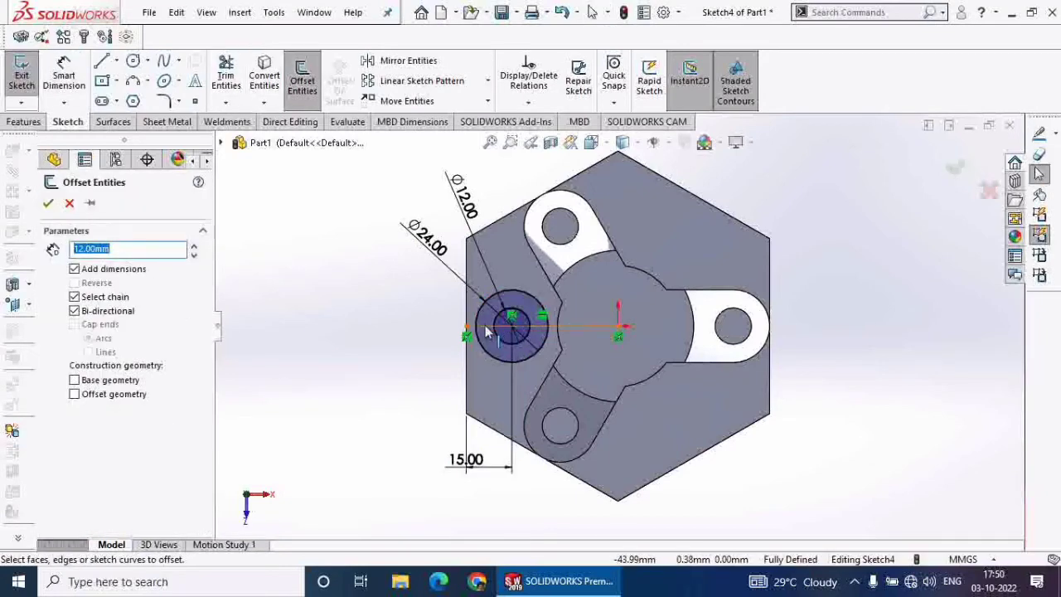
click(47, 202)
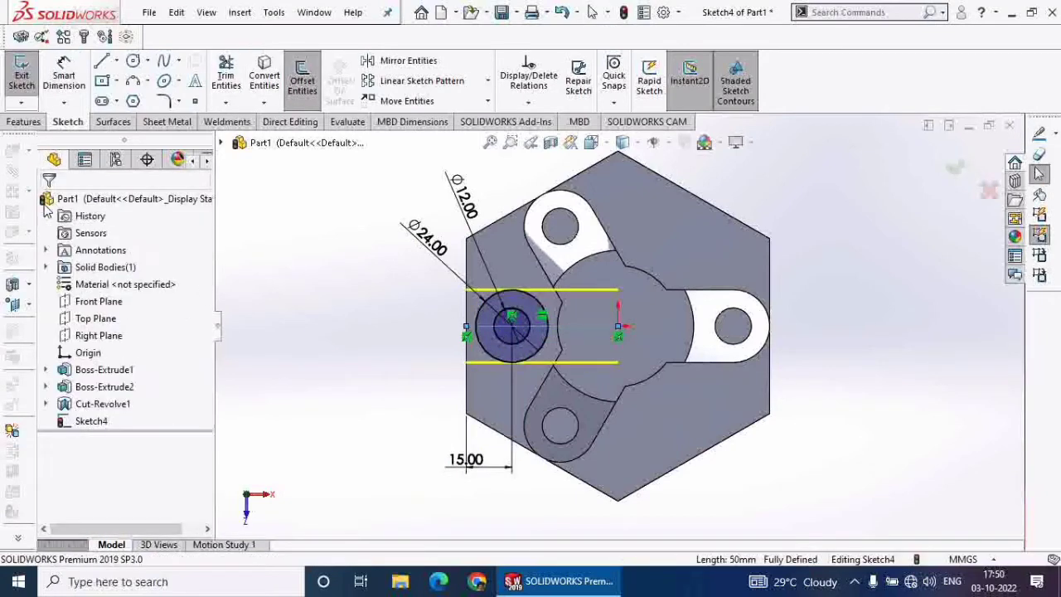
click(229, 83)
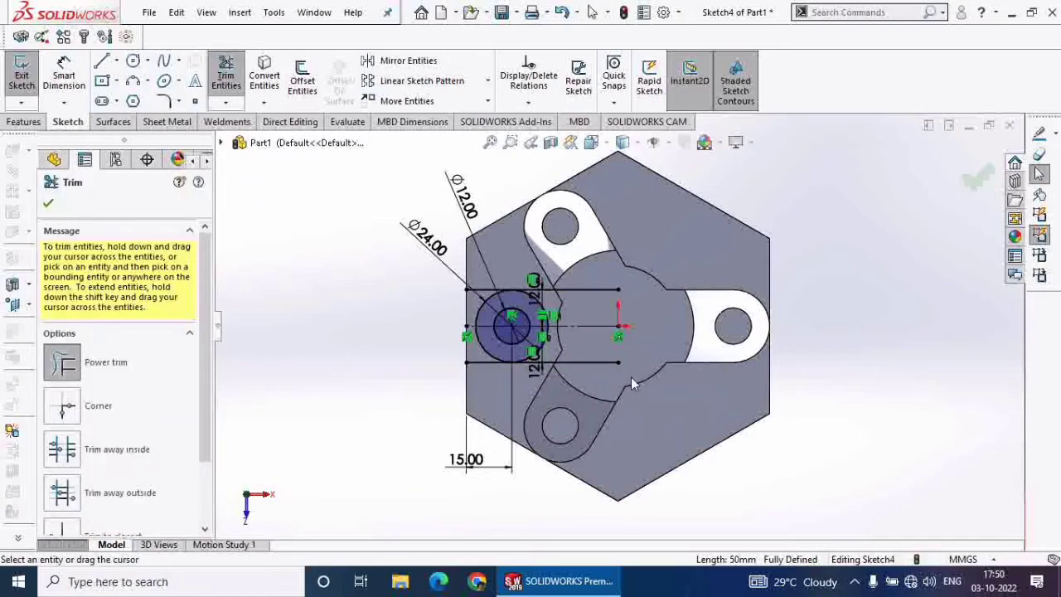
mouse_move(601, 365)
mouse_down()
mouse_move(586, 262)
mouse_move(480, 326)
mouse_up()
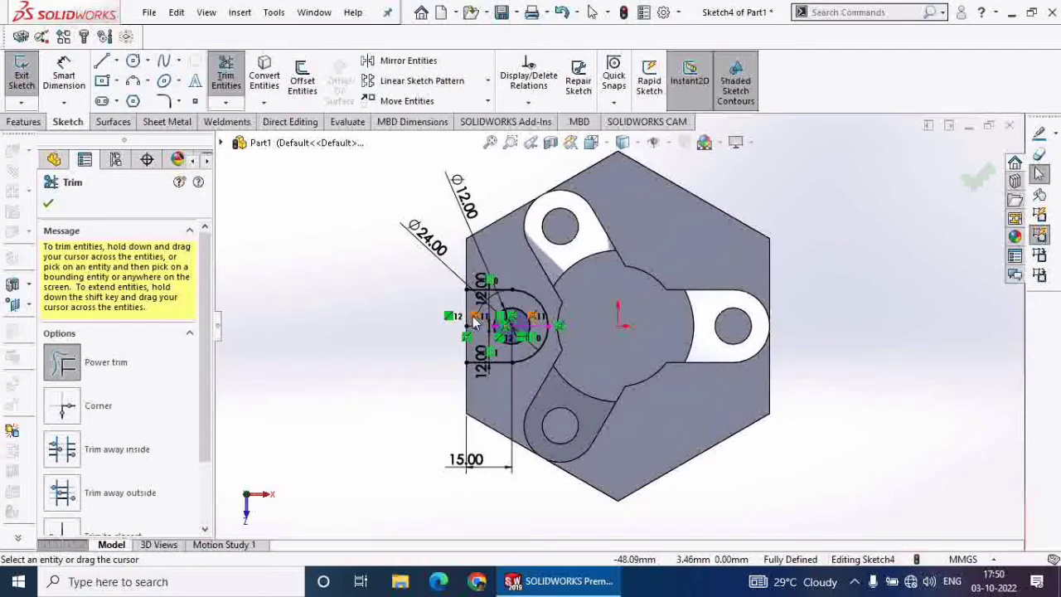
scroll(489, 332, down, 3)
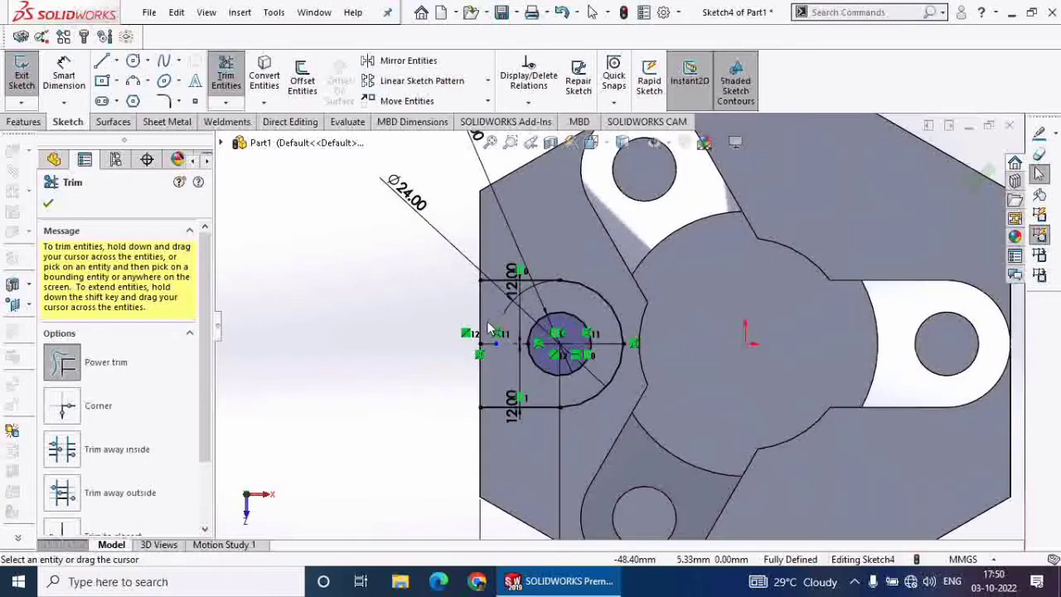
drag(489, 327, 458, 342)
click(48, 204)
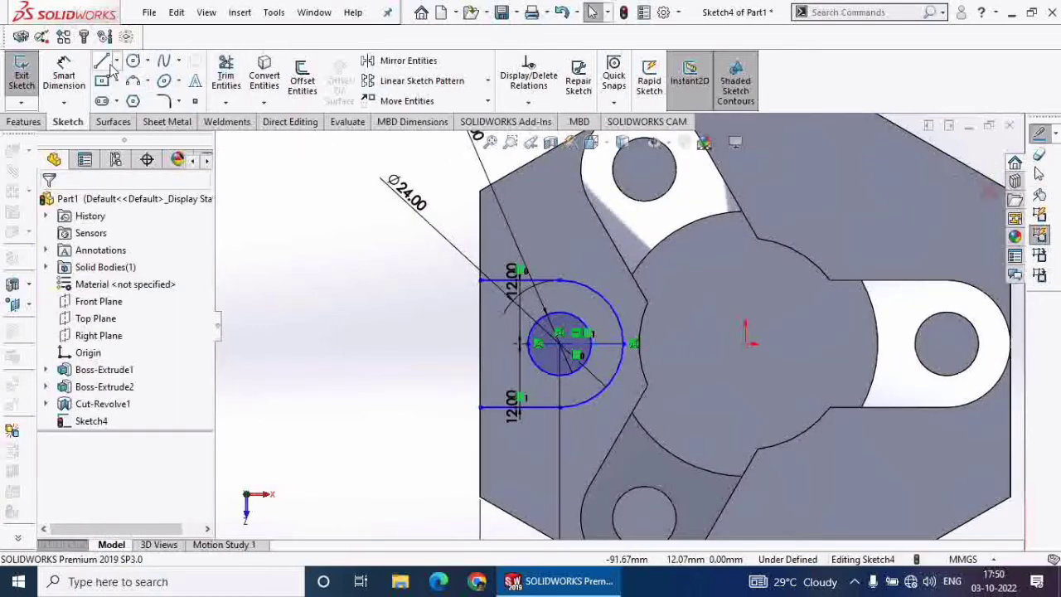
Step: Close the U-shaped outline with a vertical line along the plate edge between the ends of the two offset lines
click(480, 281)
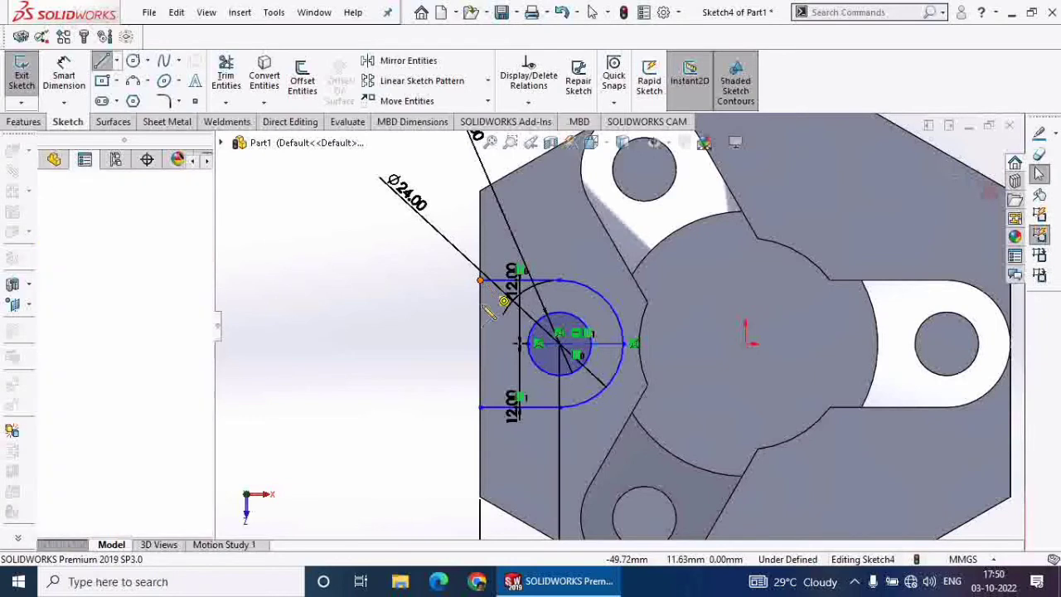
click(479, 407)
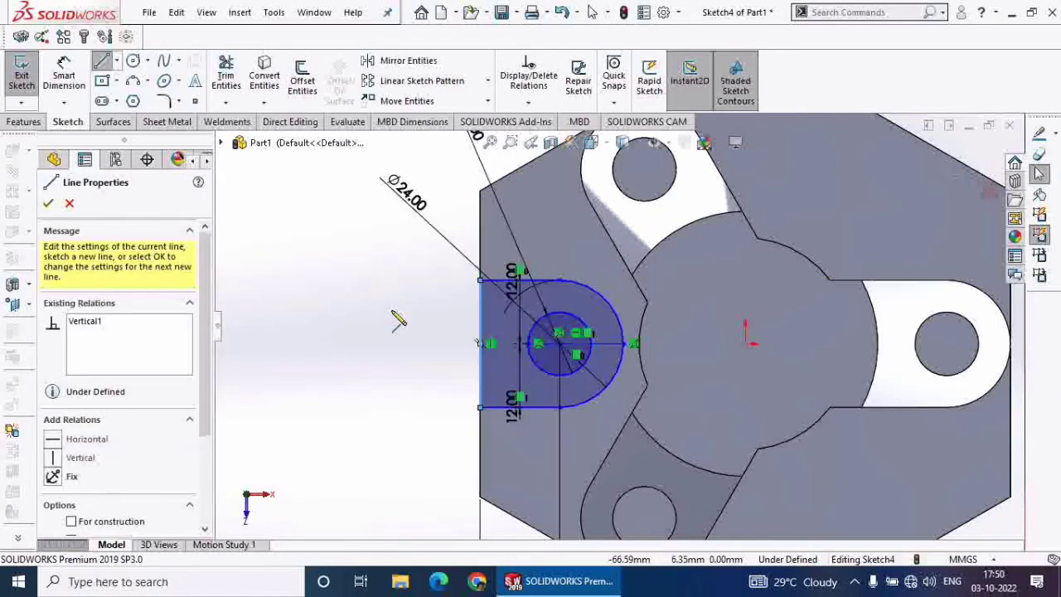
click(48, 204)
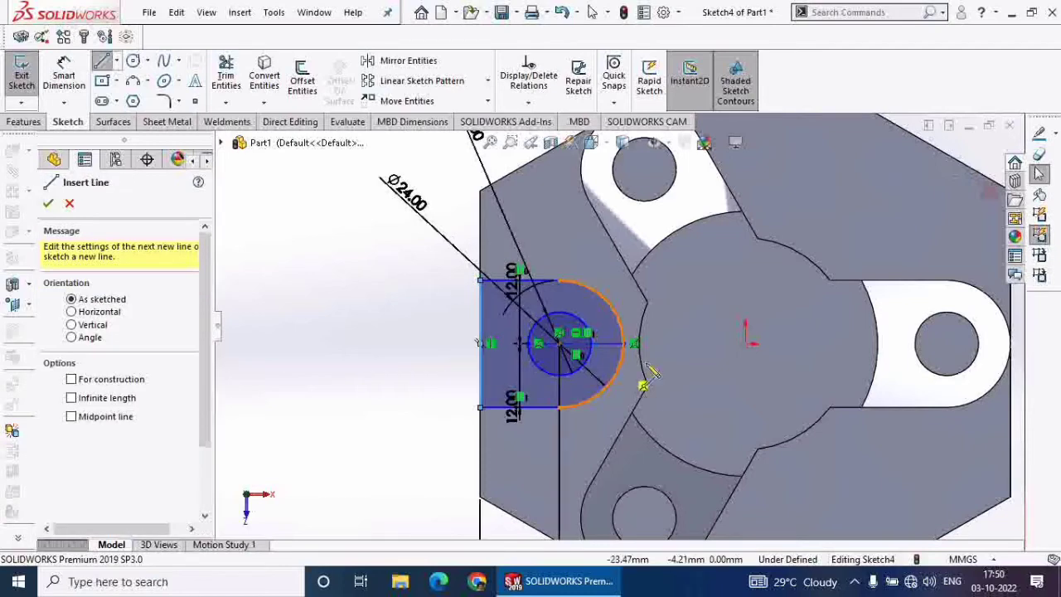
Step: Cut-extrude the U-shaped profile 10 mm blind into the plate, including both the inner circle region and the surrounding region
click(25, 123)
click(230, 81)
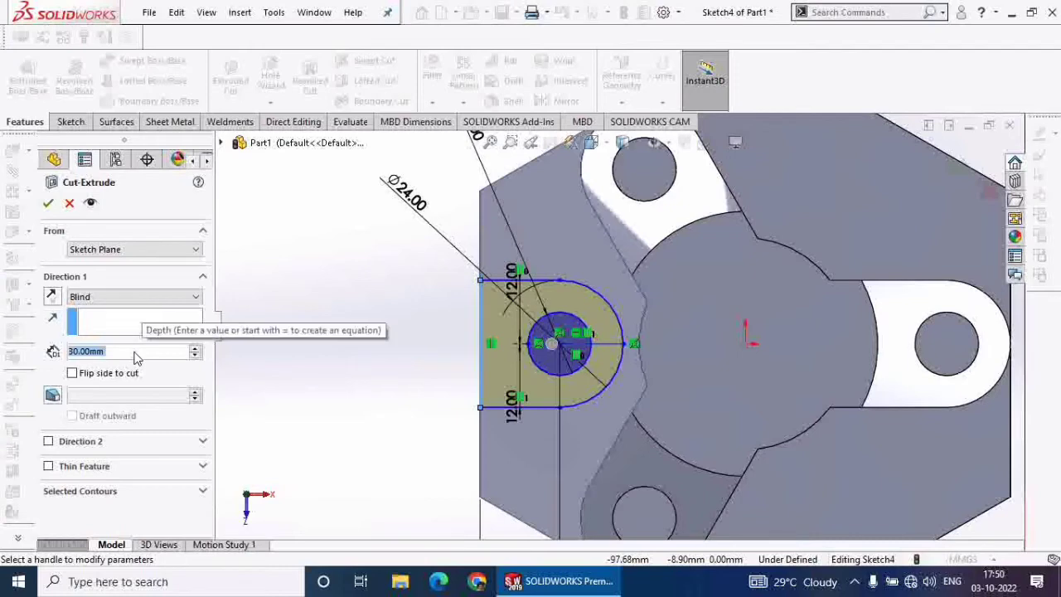
text(10)
key(Return)
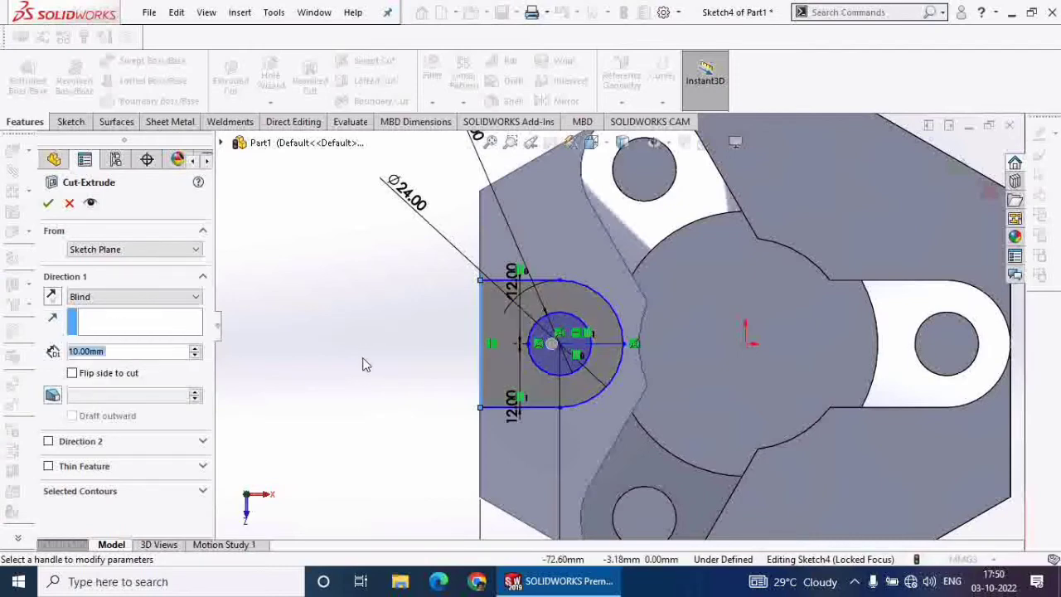
middle_drag(365, 364, 443, 265)
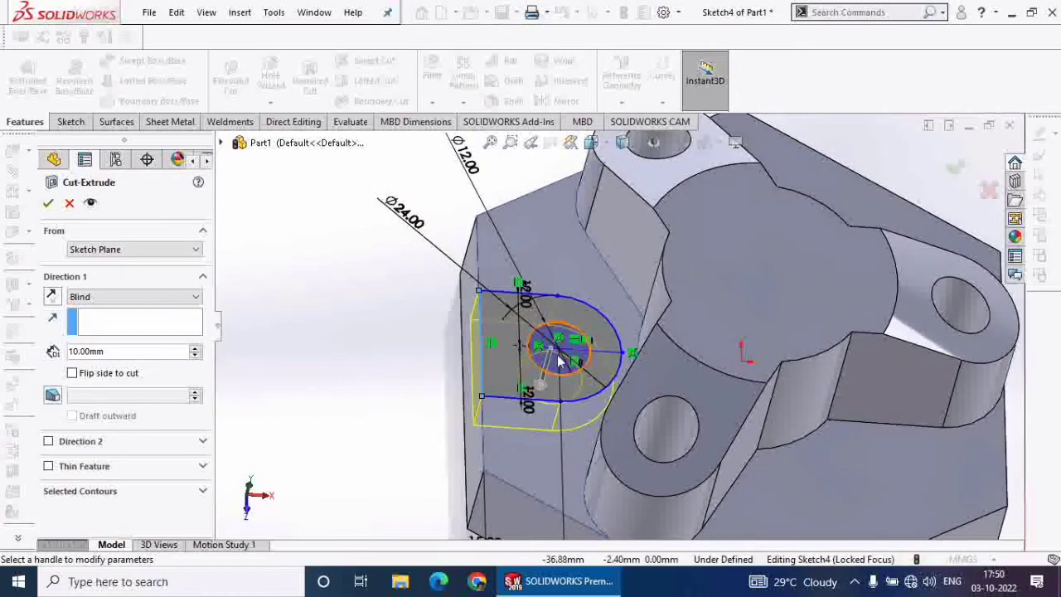
click(97, 491)
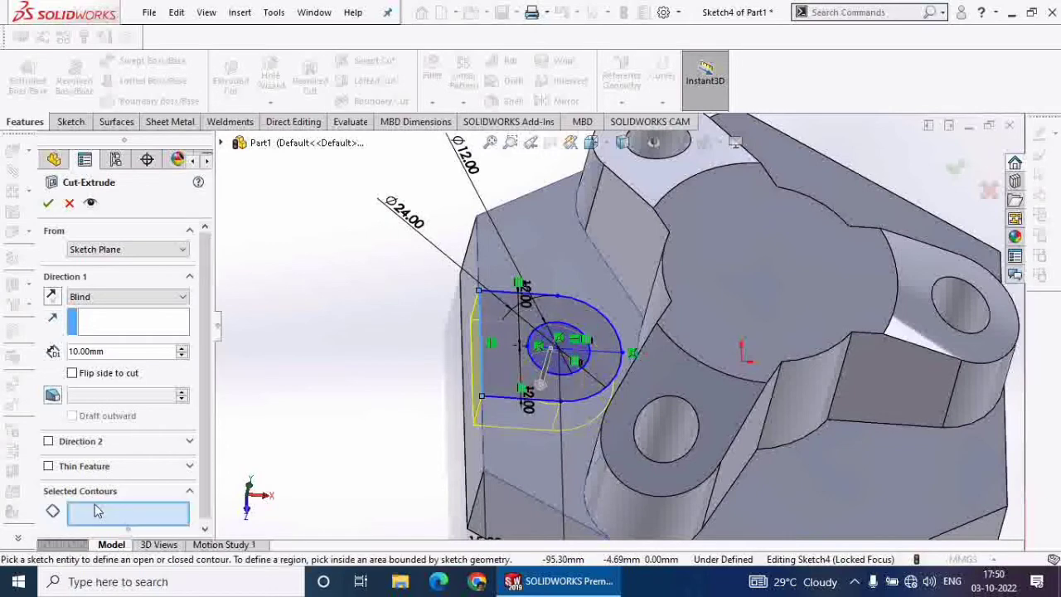
click(557, 361)
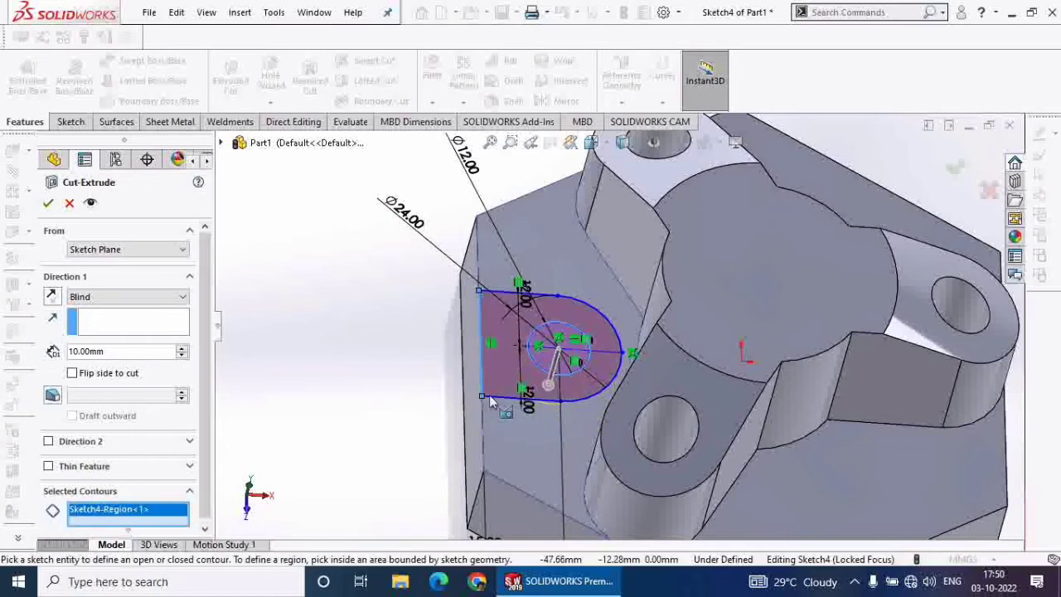
click(509, 381)
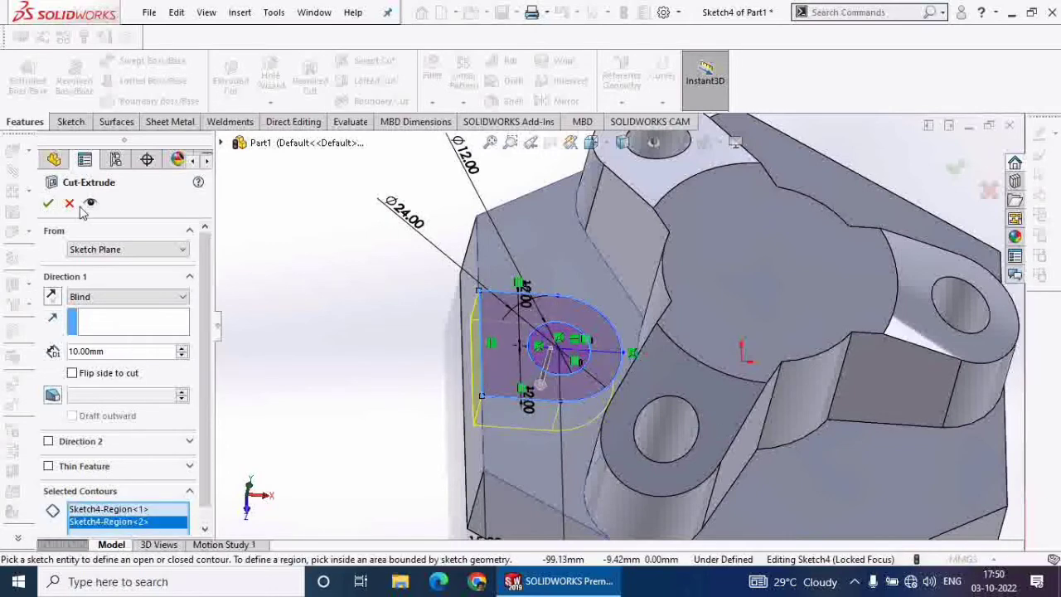
click(47, 204)
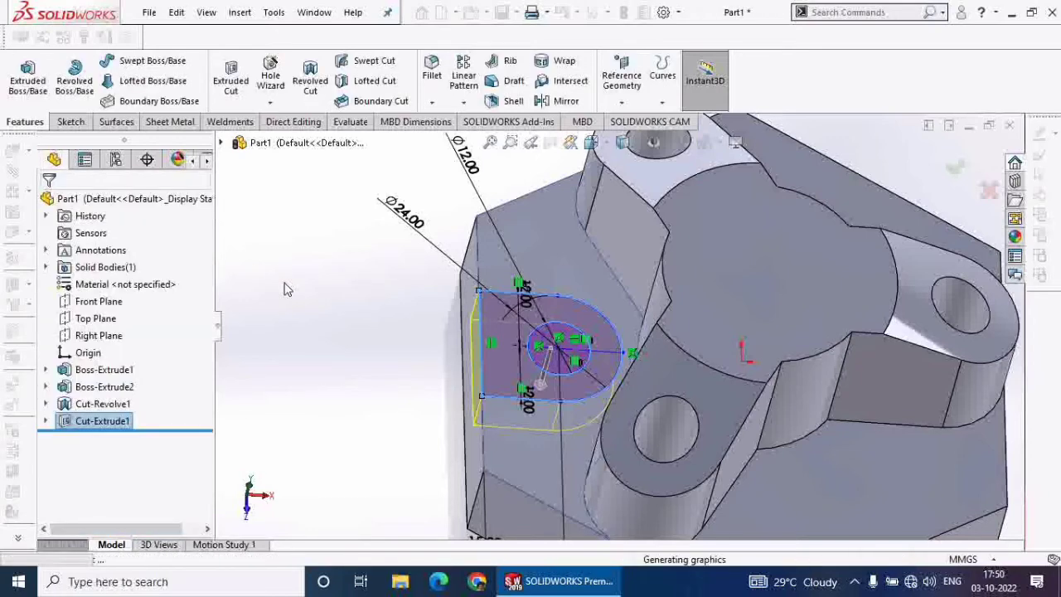
Step: Start a second extruded cut from the same slot sketch, selecting the U-shaped contour and the inner circle region as contours
scroll(561, 358, up, 2)
mouse_move(562, 359)
middle_down()
mouse_move(580, 372)
mouse_move(592, 443)
mouse_move(575, 436)
middle_up()
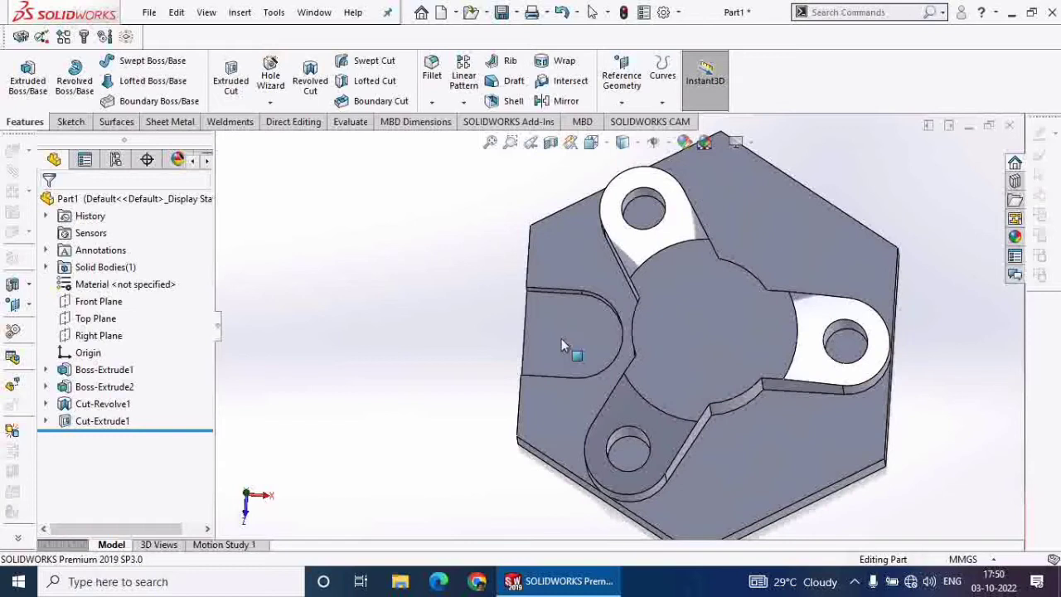
click(47, 421)
click(108, 438)
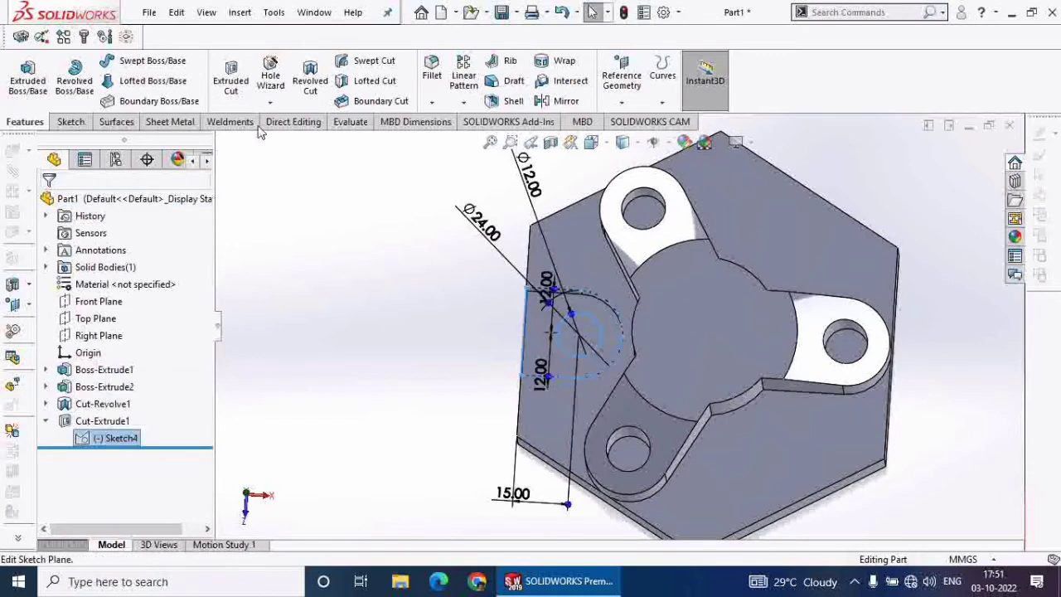
click(230, 79)
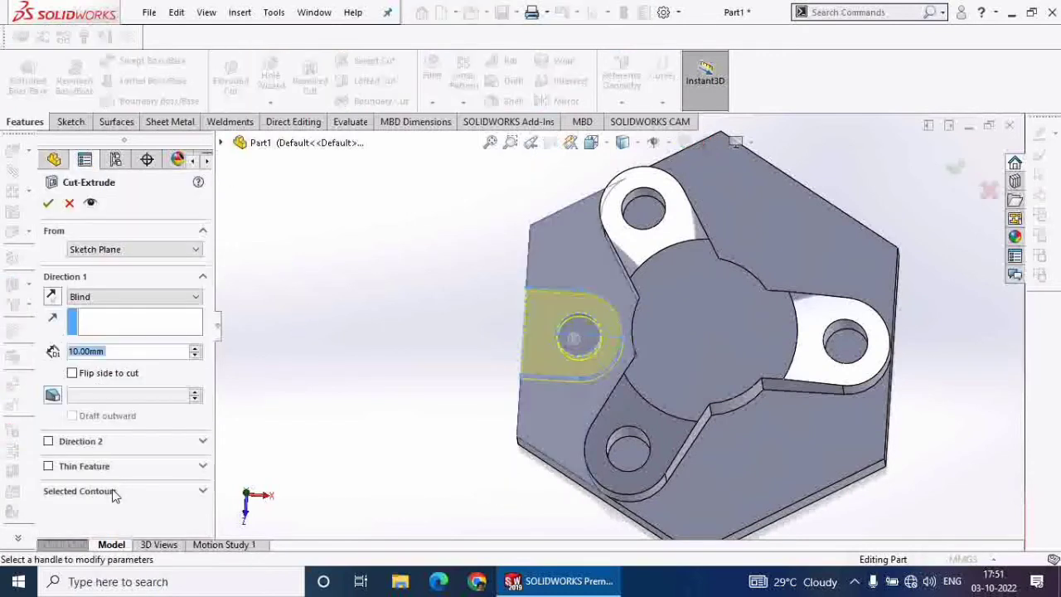
click(115, 492)
right_click(124, 509)
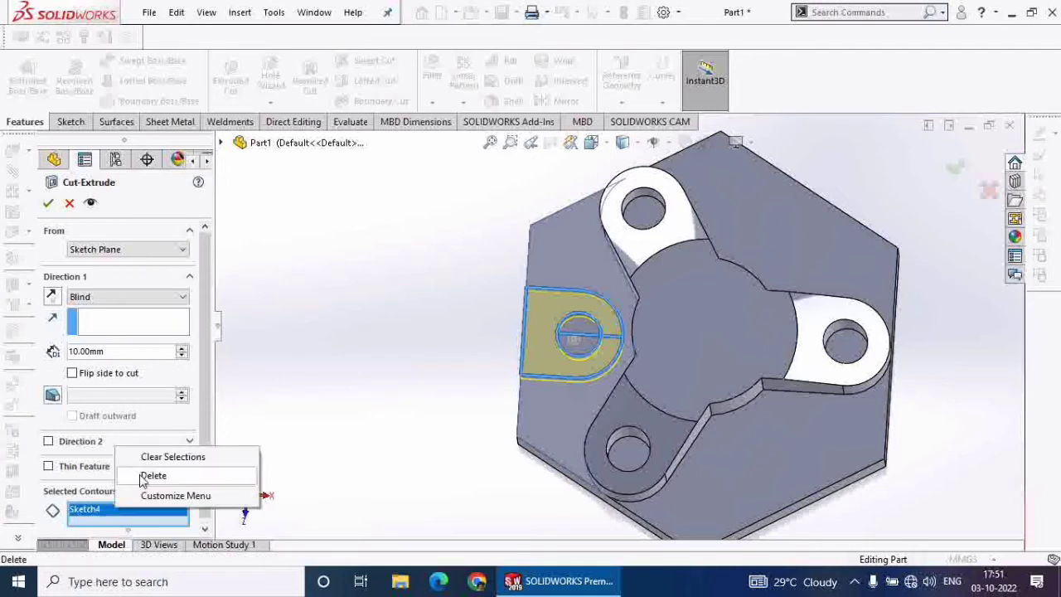
click(541, 354)
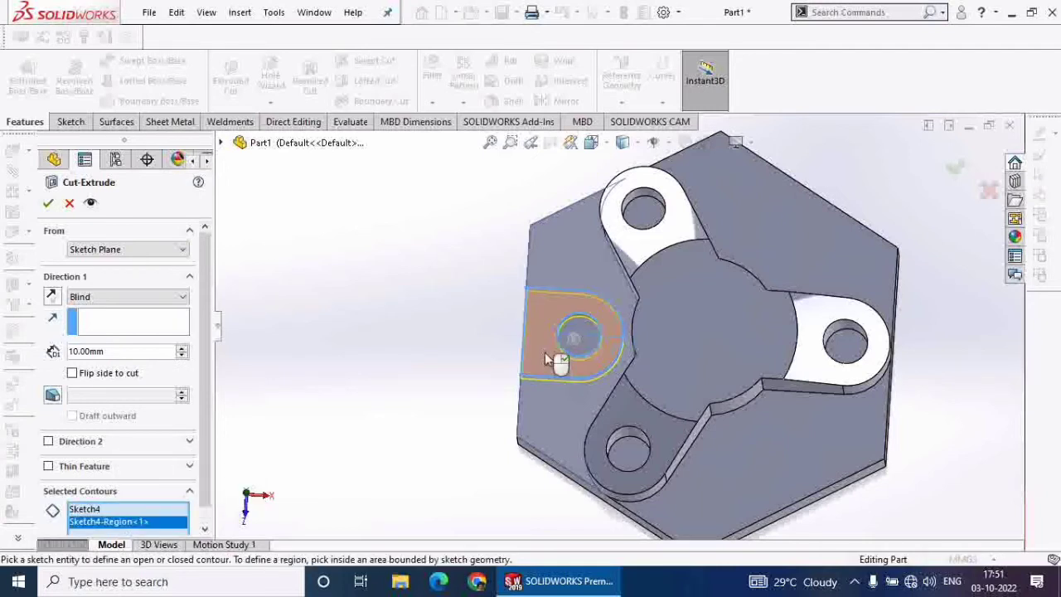
mouse_move(577, 338)
mouse_down()
mouse_move(538, 343)
mouse_move(539, 334)
mouse_move(557, 345)
mouse_up()
middle_drag(538, 362, 568, 323)
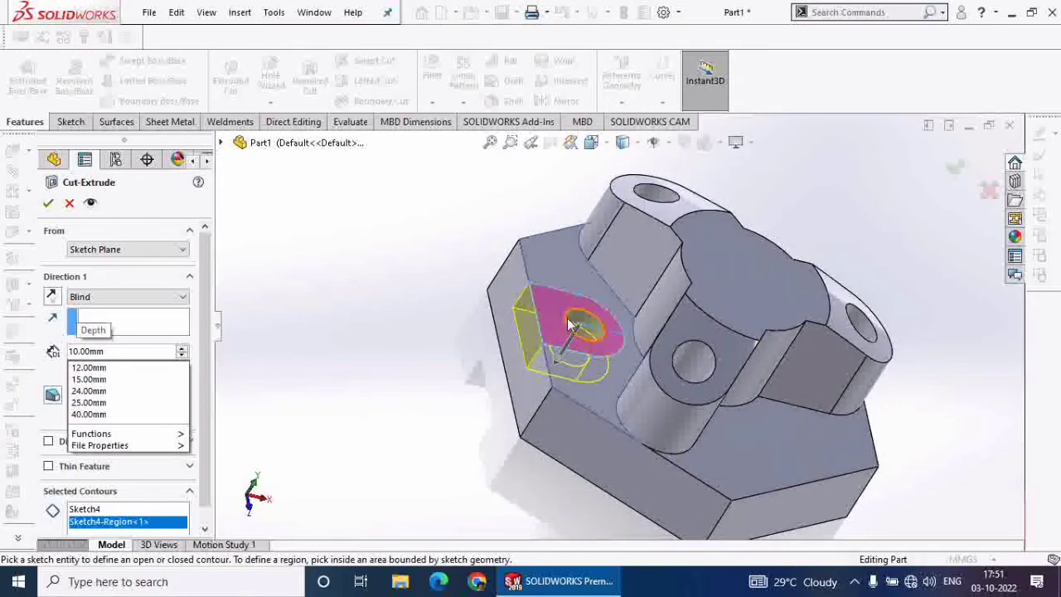
click(583, 325)
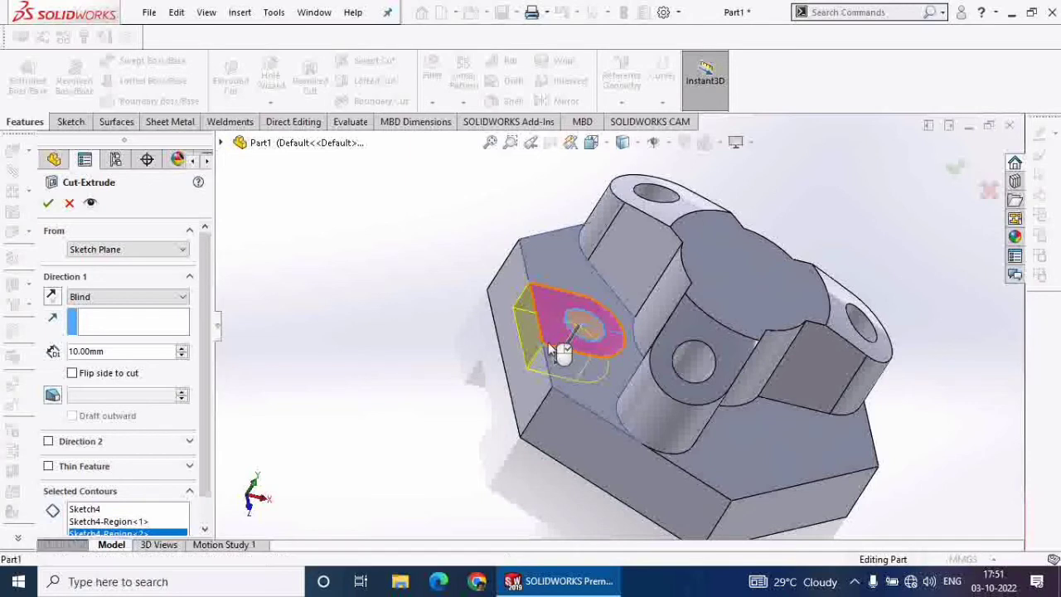
click(554, 331)
click(591, 329)
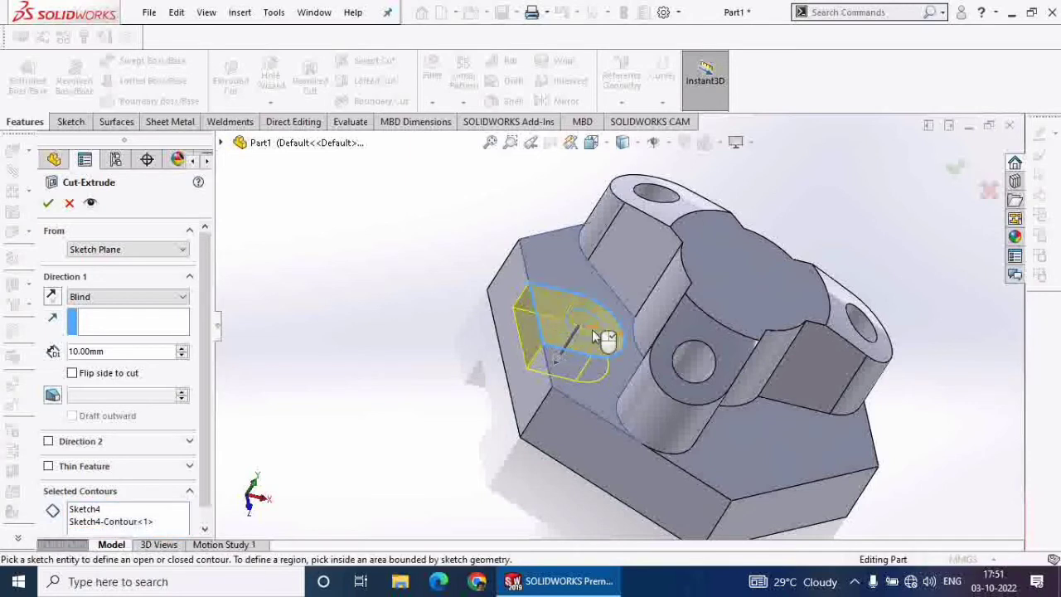
click(585, 324)
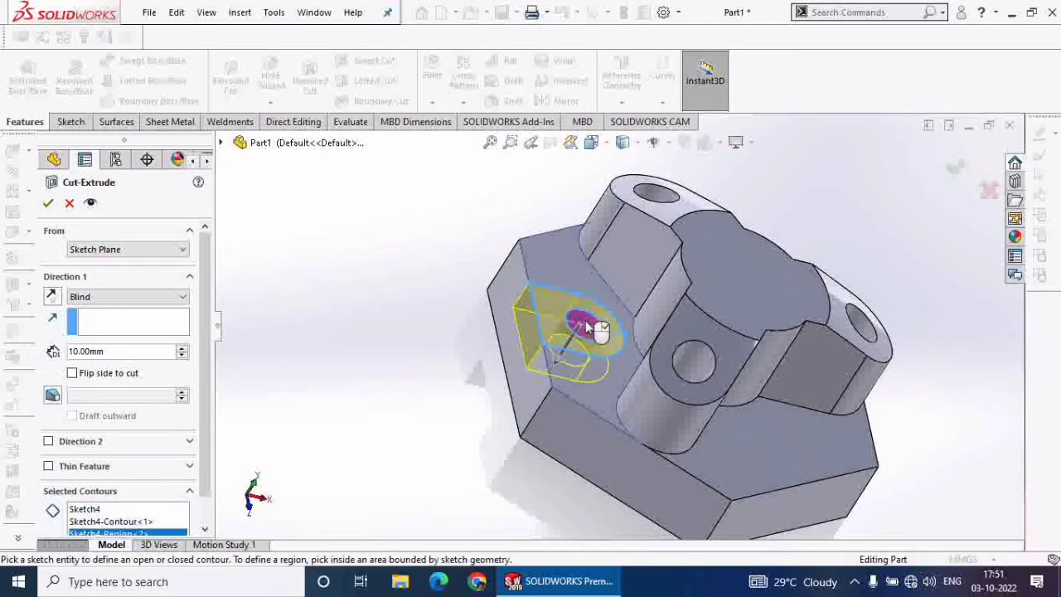
middle_drag(373, 404, 363, 424)
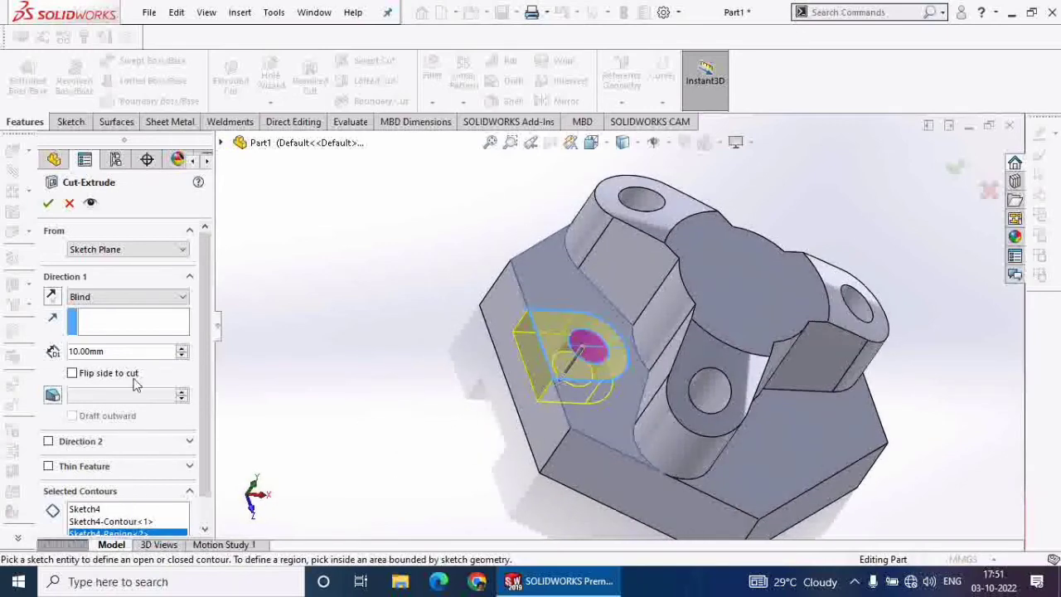
Step: Set the second cut's blind depth to 20 mm and complete it, keeping all bodies
click(181, 348)
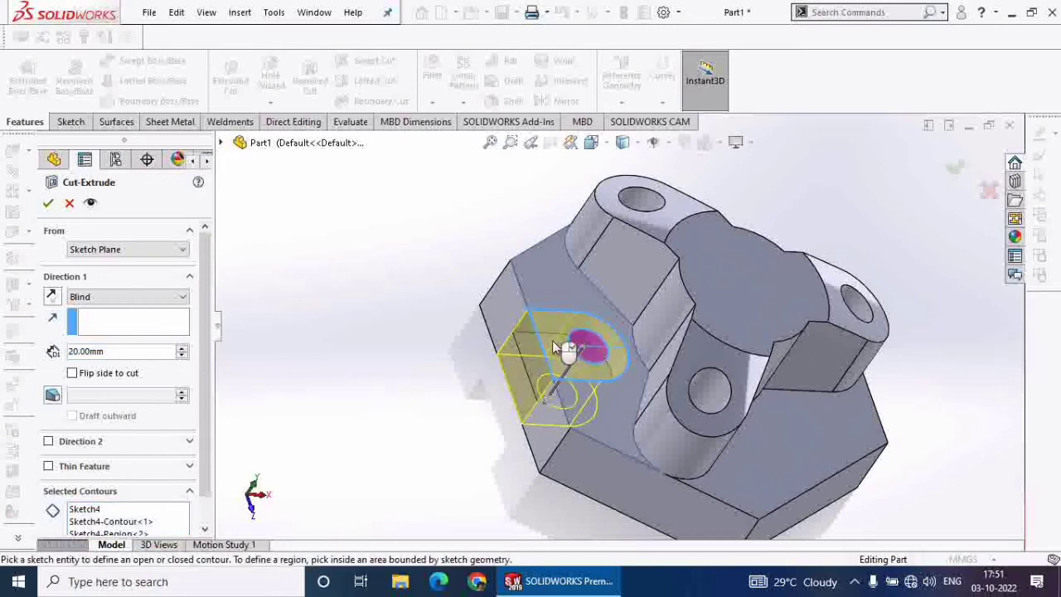
middle_drag(313, 414, 699, 483)
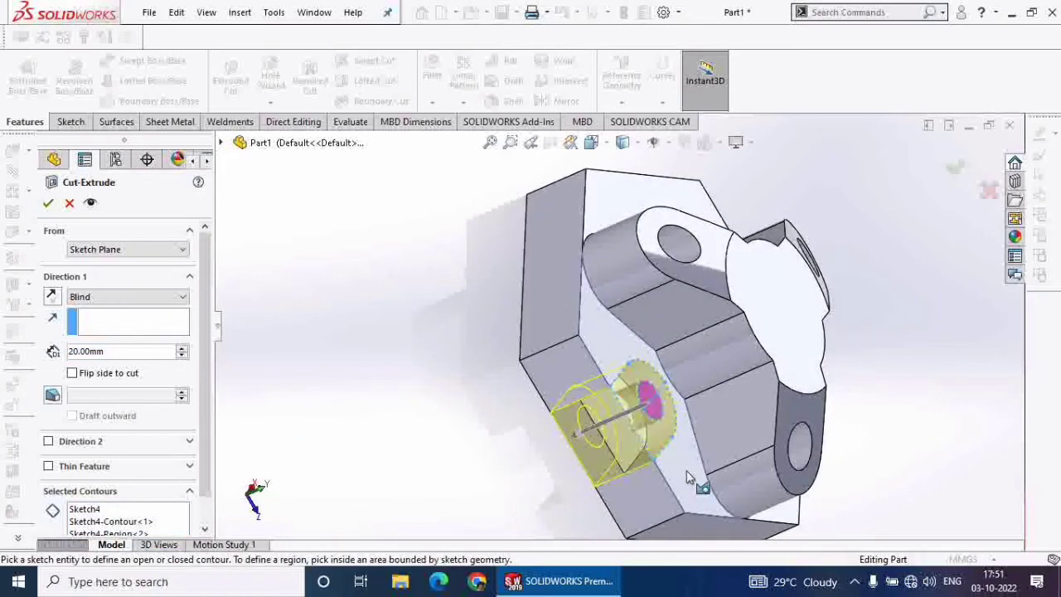
click(48, 204)
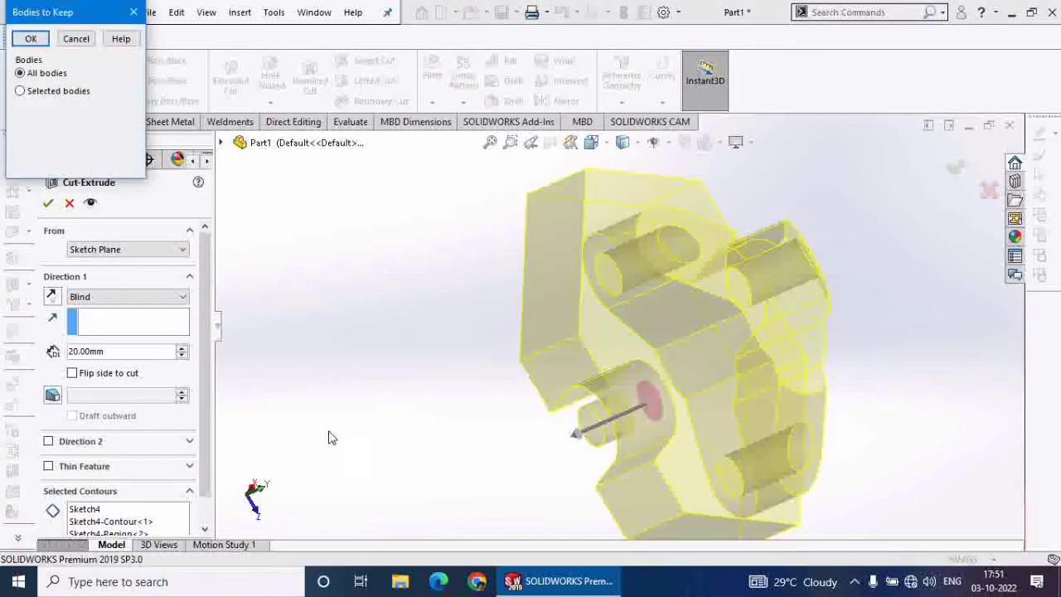
click(21, 90)
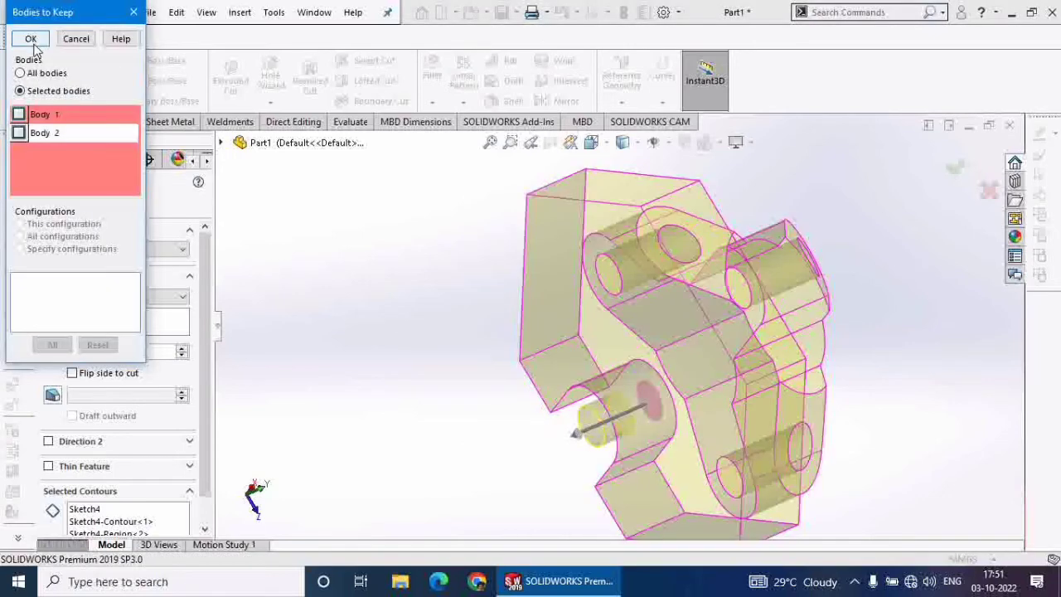
click(30, 40)
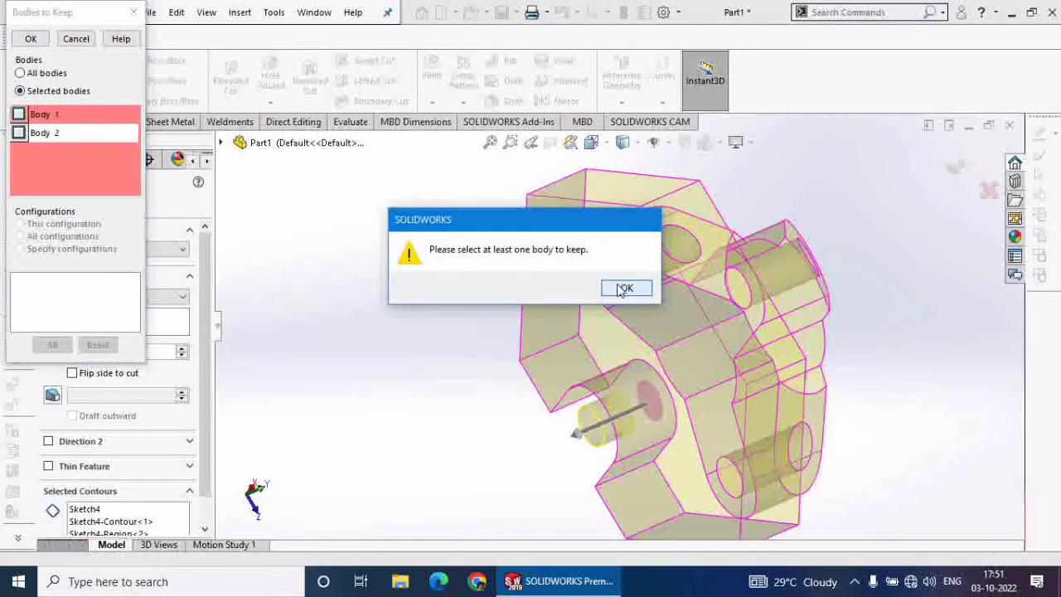
click(623, 287)
click(20, 73)
click(30, 40)
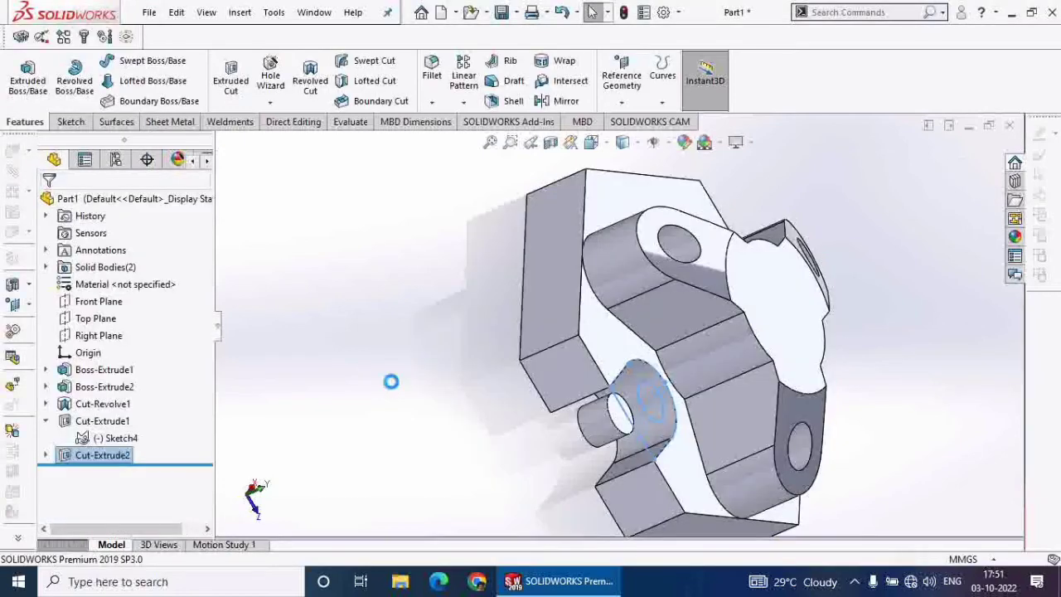
Step: Edit the second slot cut to keep only Body 1, discarding the loose cylindrical body left in the recess
middle_drag(433, 440, 83, 474)
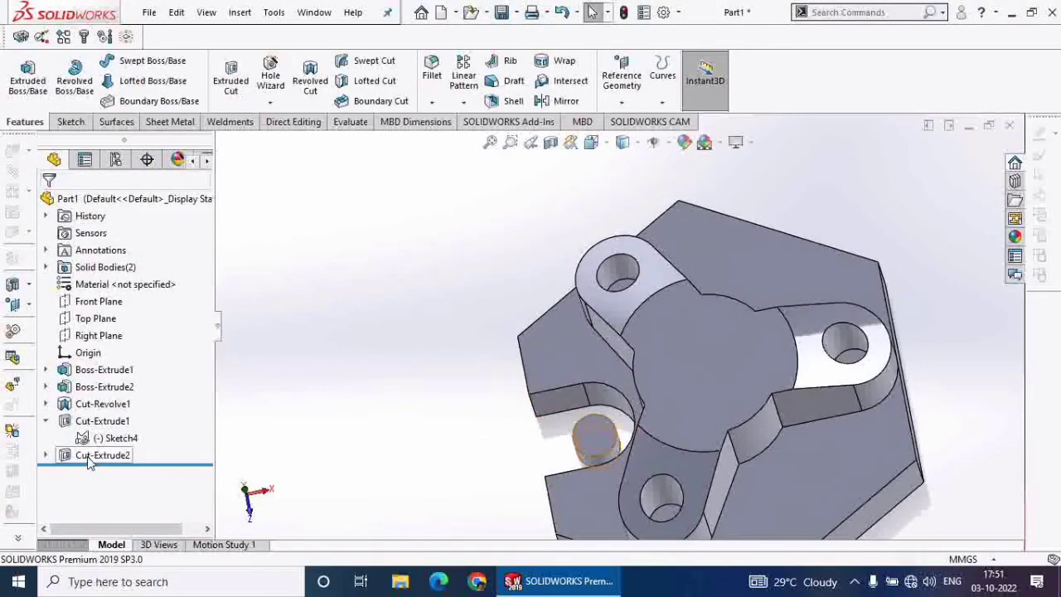
click(89, 462)
click(106, 413)
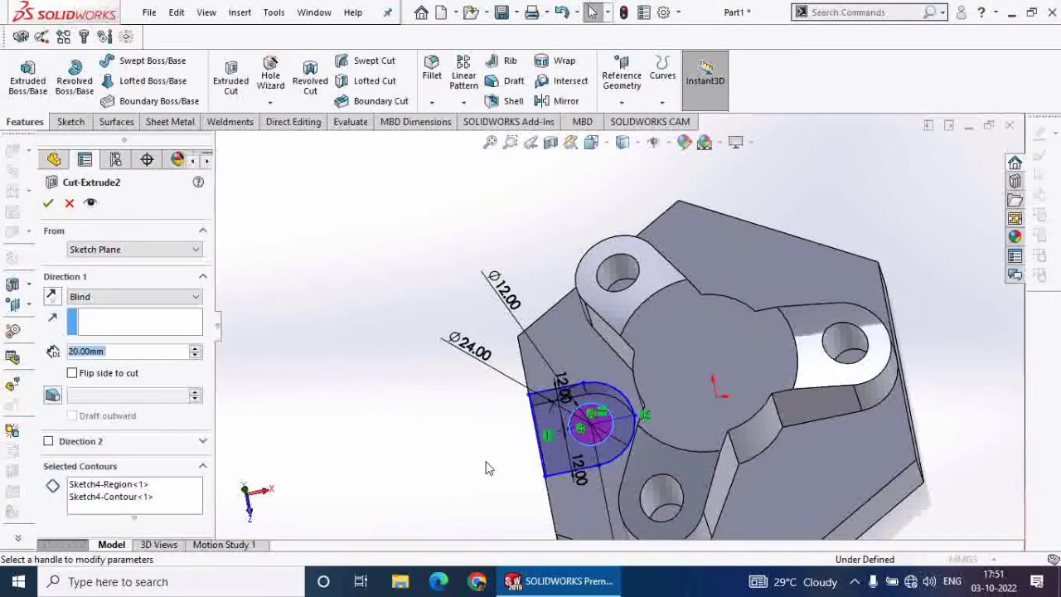
middle_drag(488, 467, 551, 428)
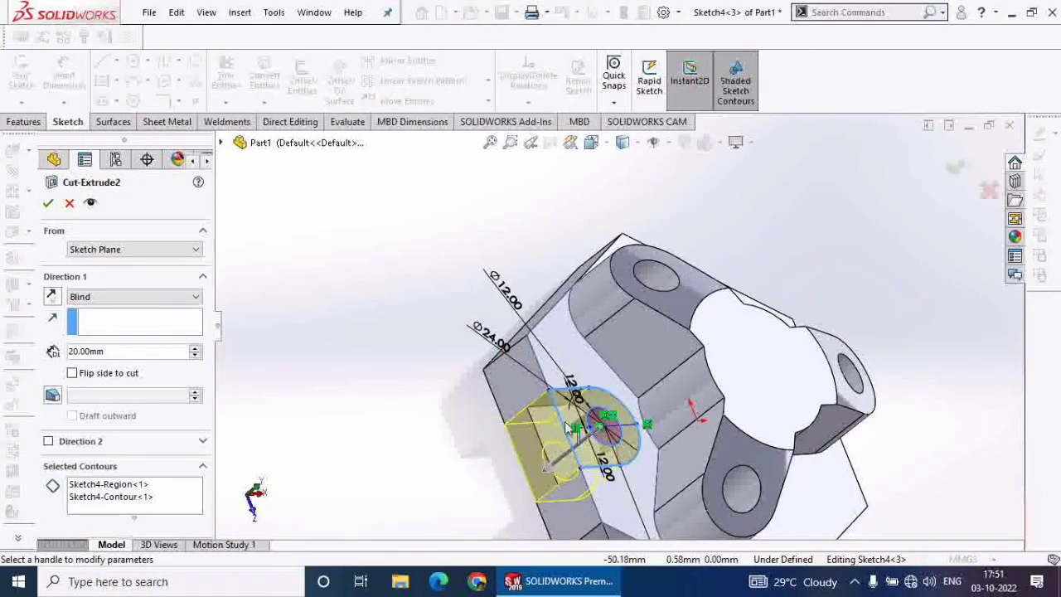
click(48, 204)
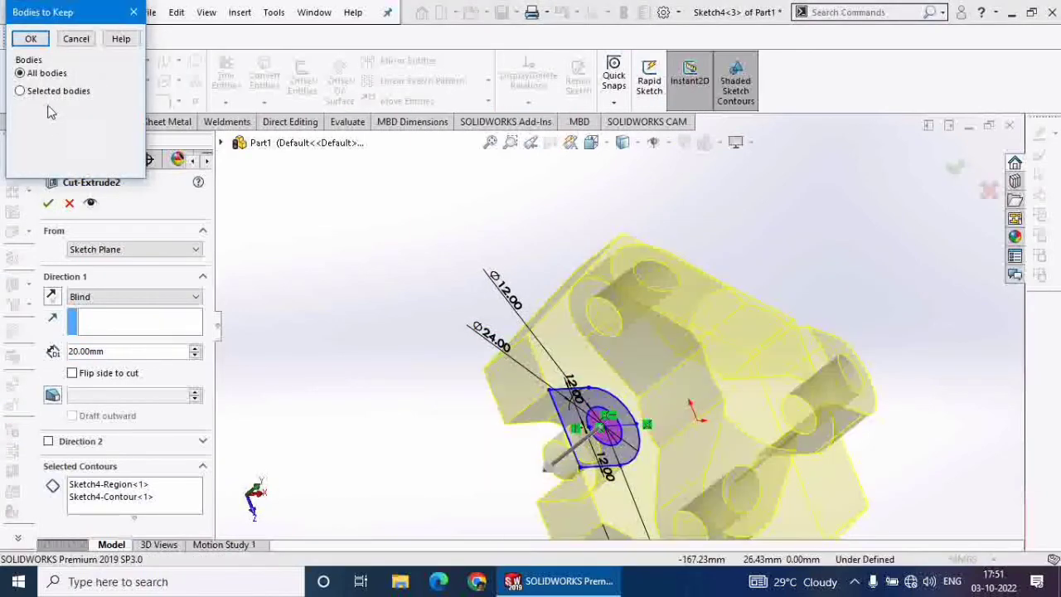
click(37, 91)
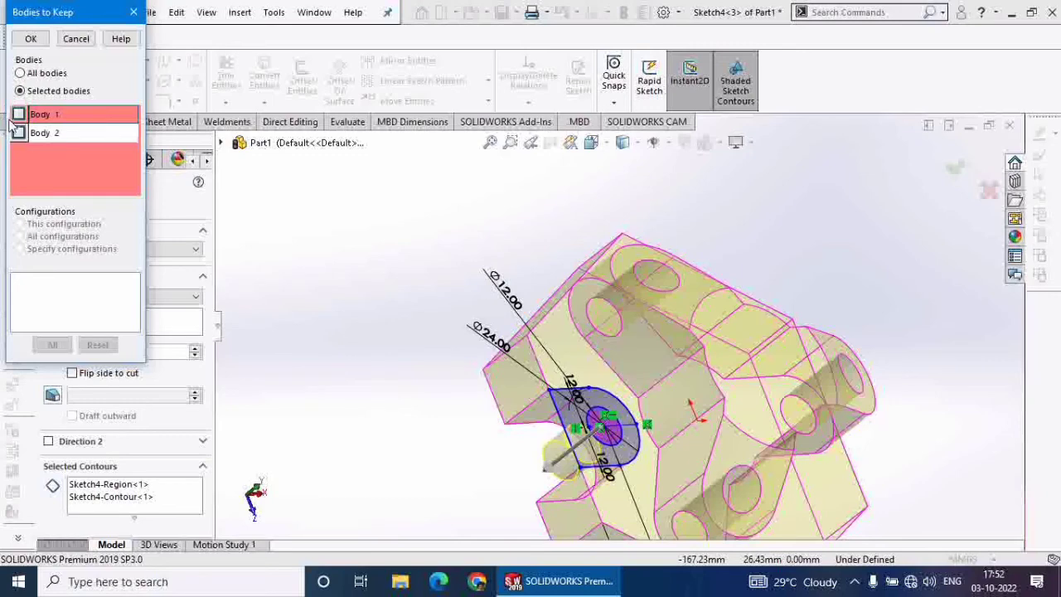
click(18, 114)
click(19, 134)
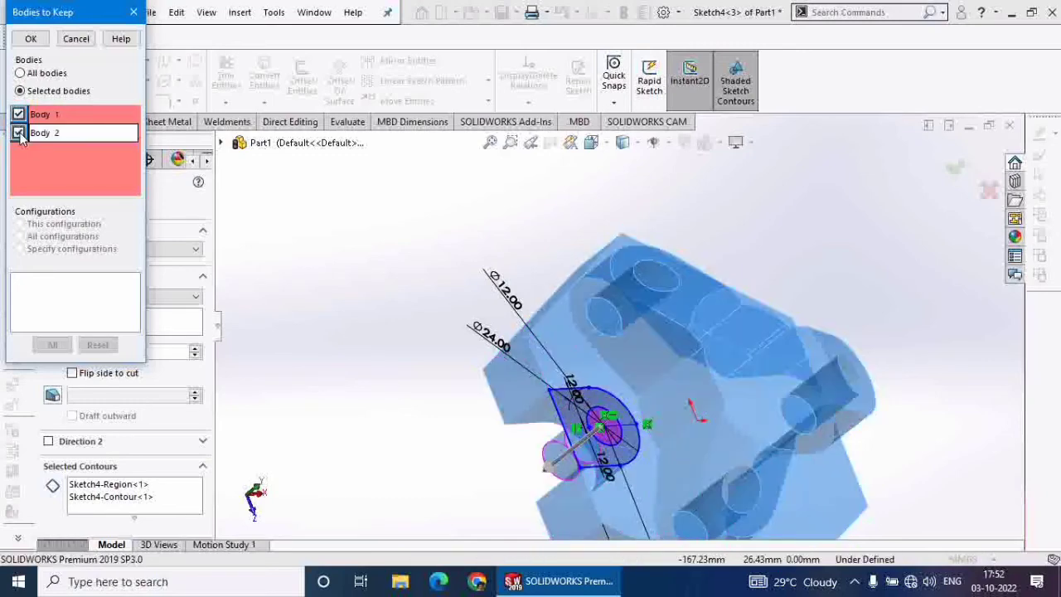
click(19, 135)
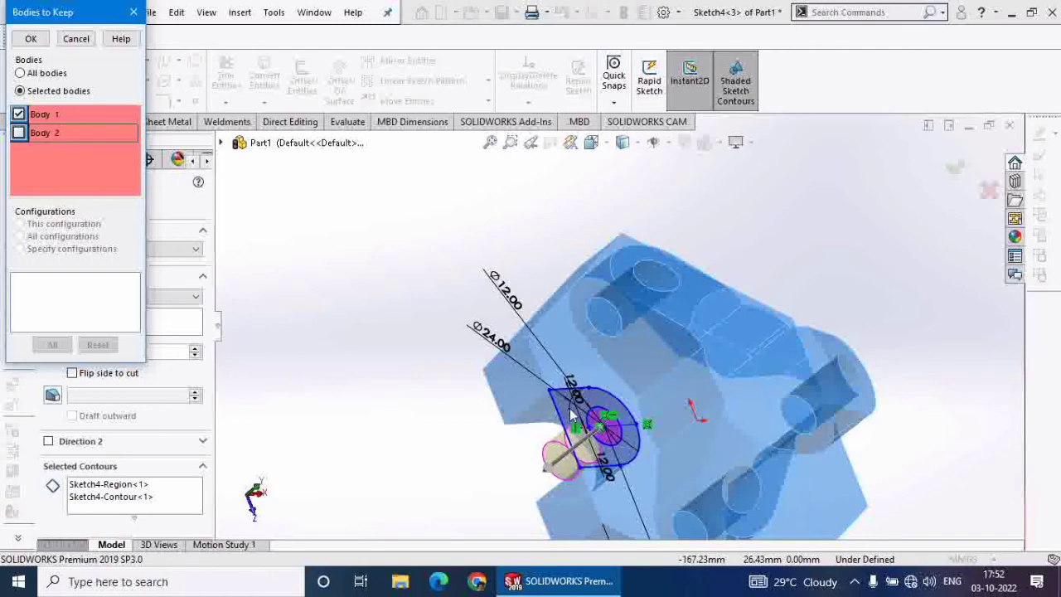
click(30, 39)
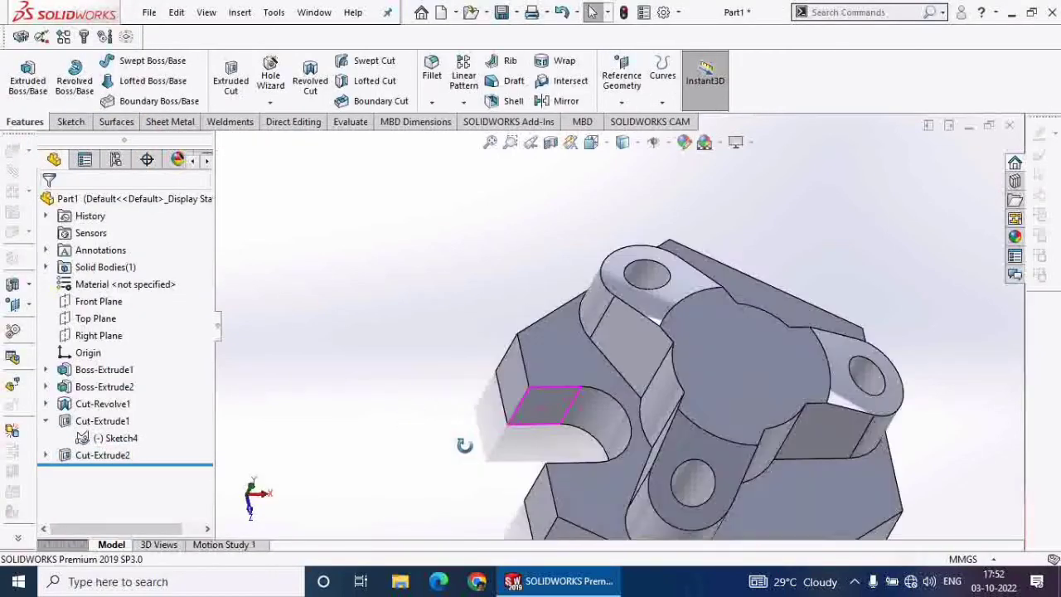
middle_drag(464, 445, 540, 474)
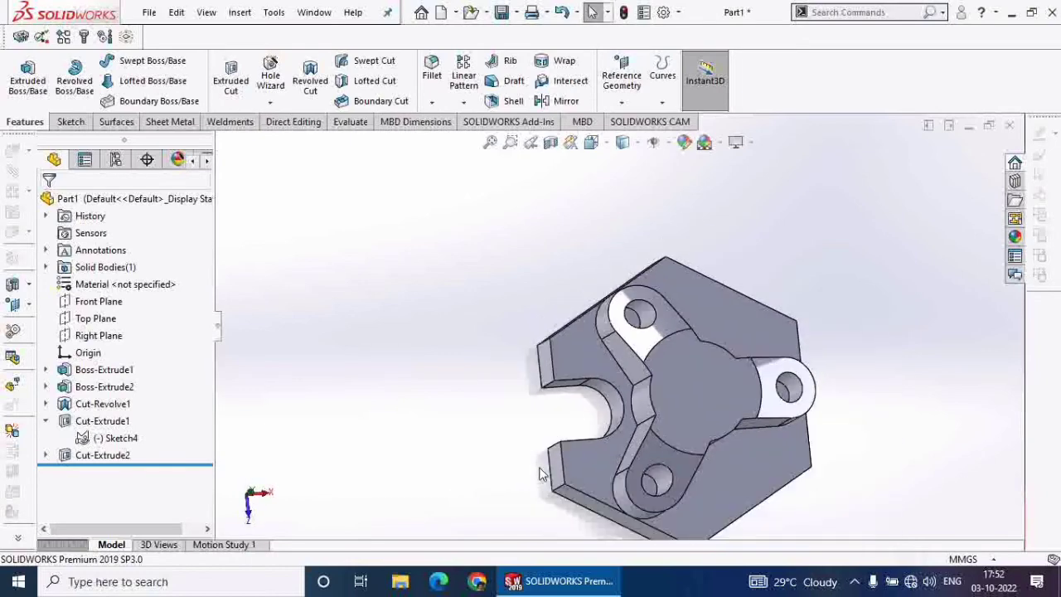
Step: Delete the second extruded cut from the part
click(91, 455)
right_click(91, 455)
click(133, 358)
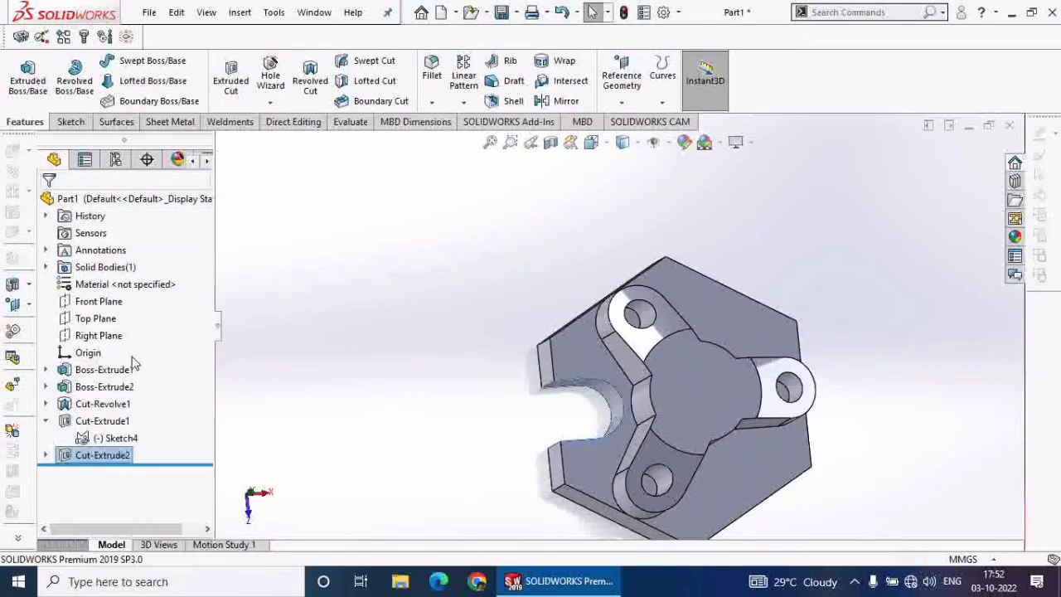
click(628, 213)
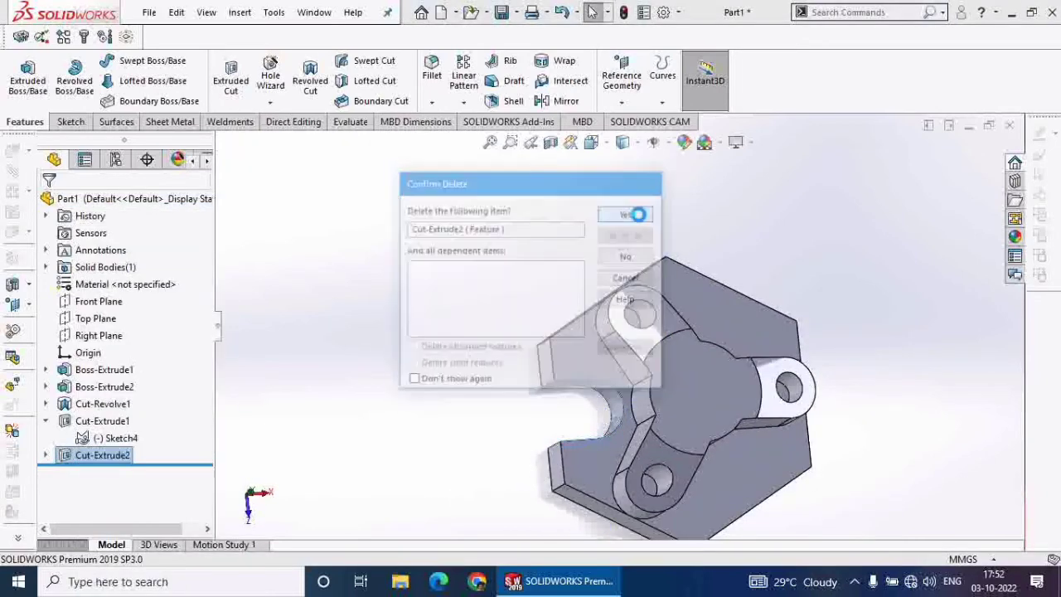
Step: Cut-extrude the 12 mm circle of the slot sketch 20 mm blind through the recess floor
click(96, 439)
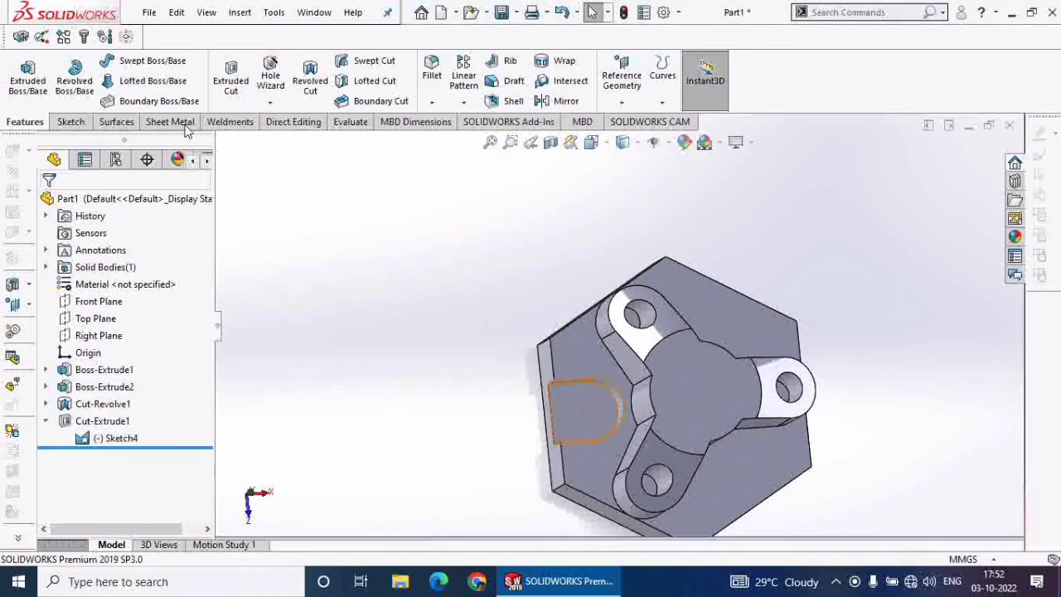
click(230, 79)
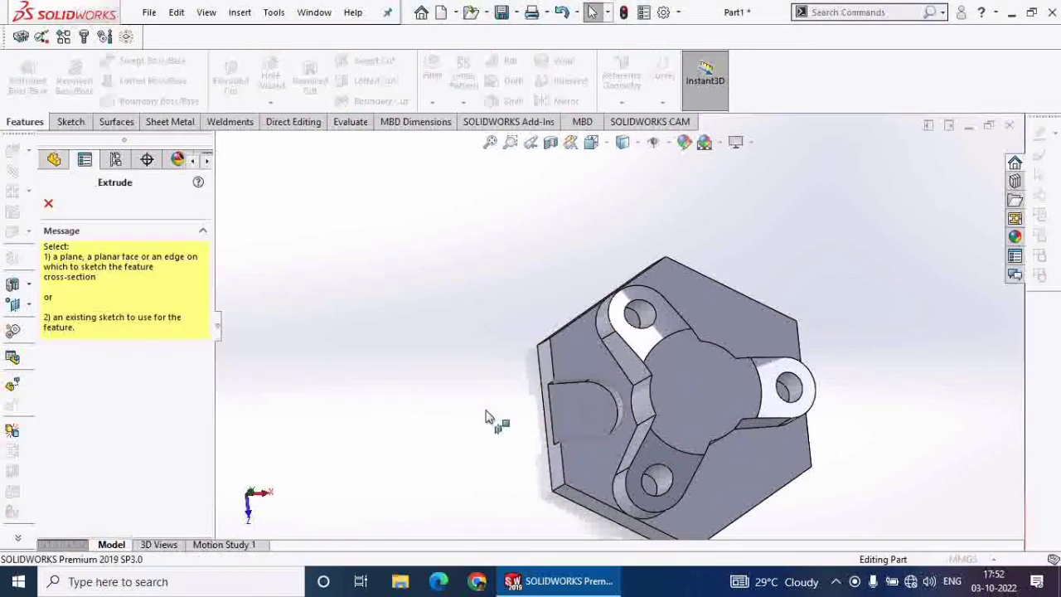
click(596, 424)
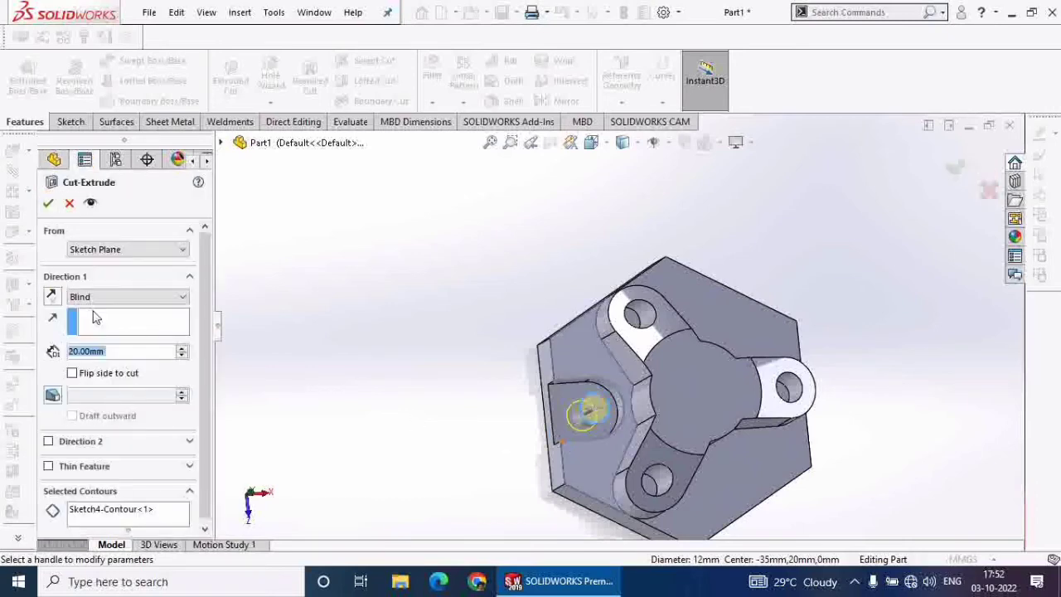
click(48, 202)
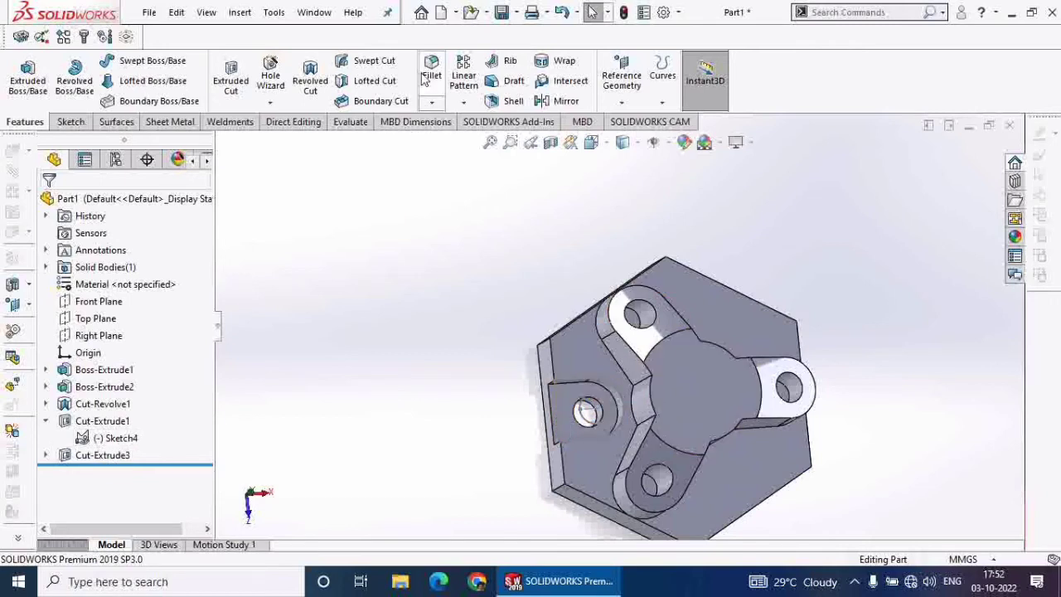
Step: Set up a circular pattern about the boss's central circular edge with 3 equally spaced instances over 360°, removing the boss from the patterned features
click(464, 103)
click(497, 140)
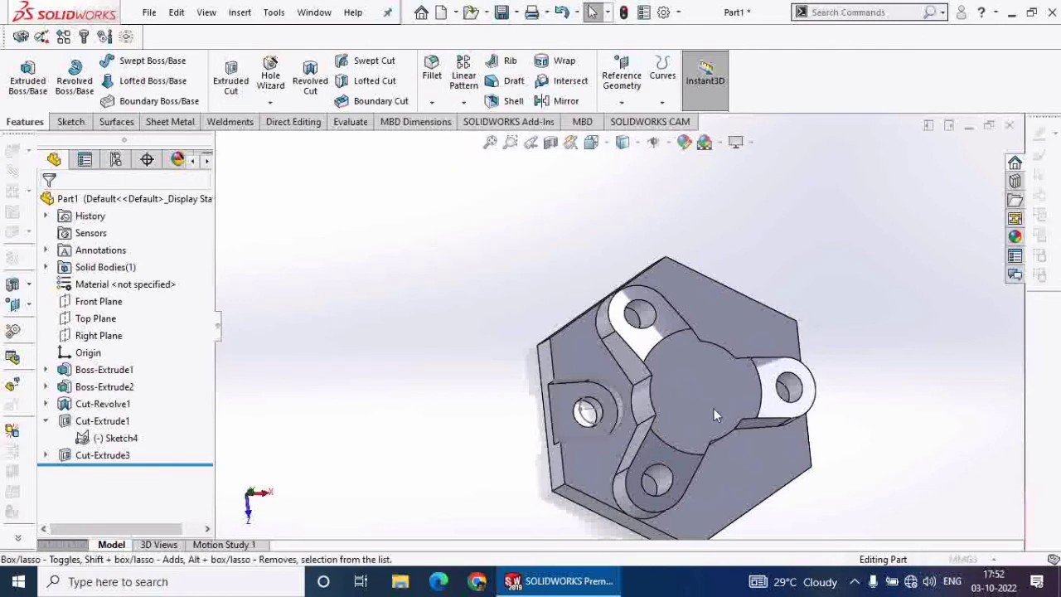
click(651, 403)
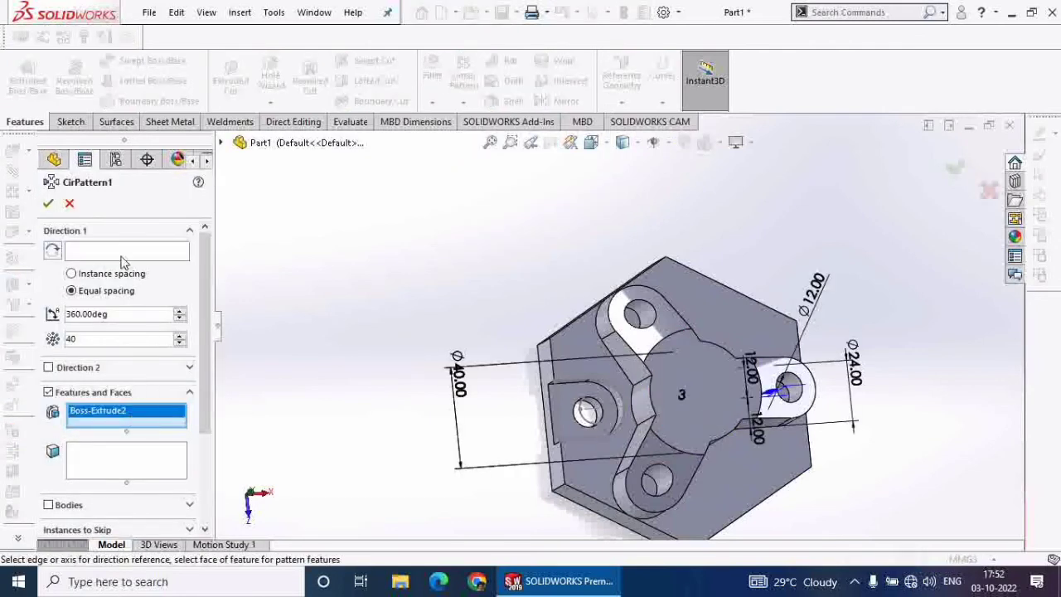
click(124, 251)
click(652, 414)
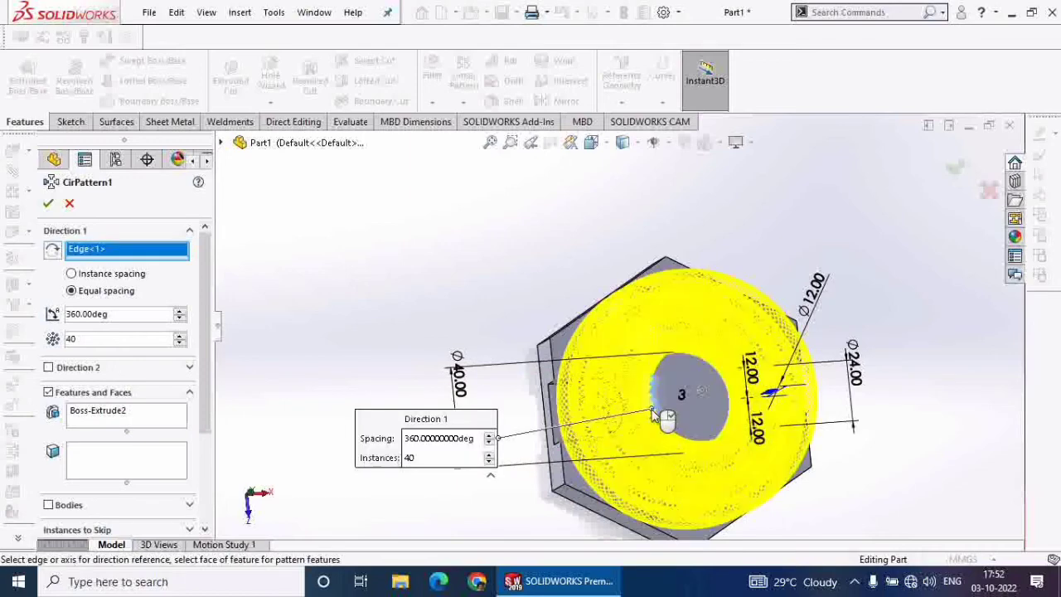
click(106, 412)
right_click(106, 413)
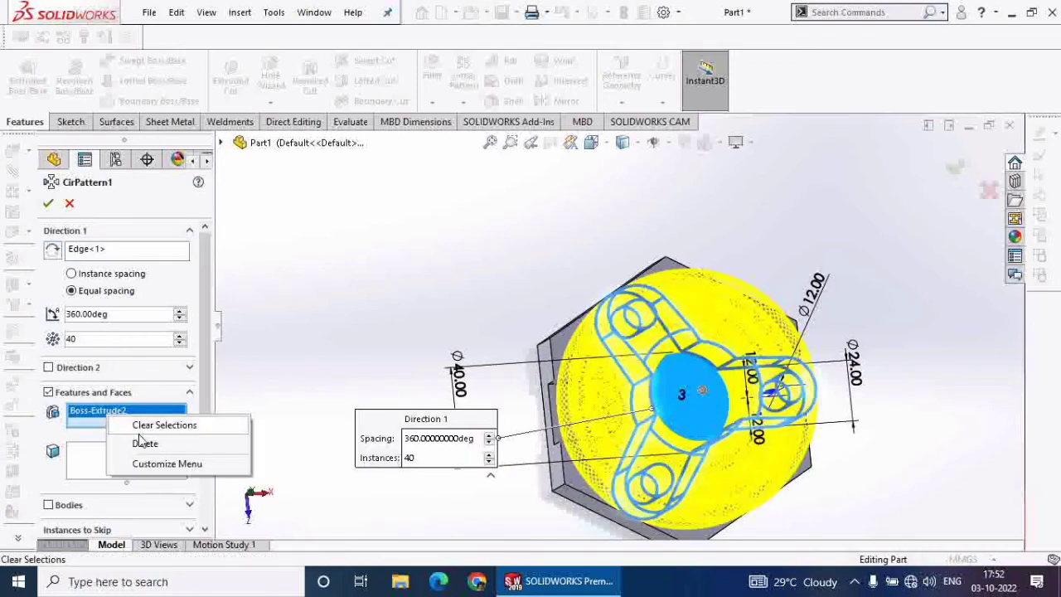
click(144, 444)
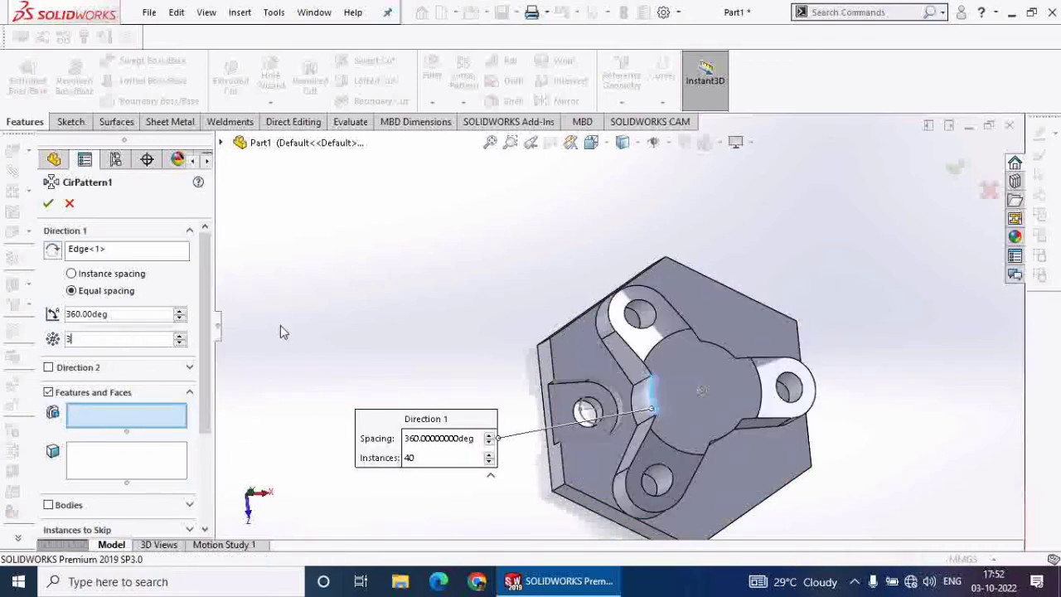
Step: Add the U-shaped recess cut and the hole cut as patterned features and try to complete the circular pattern
click(220, 143)
click(295, 366)
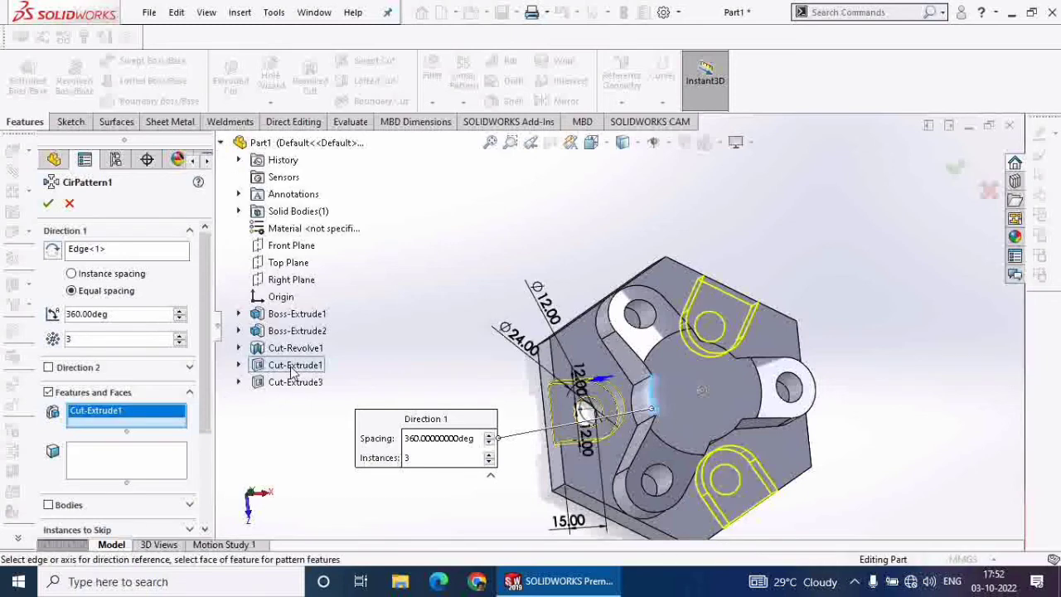
click(297, 382)
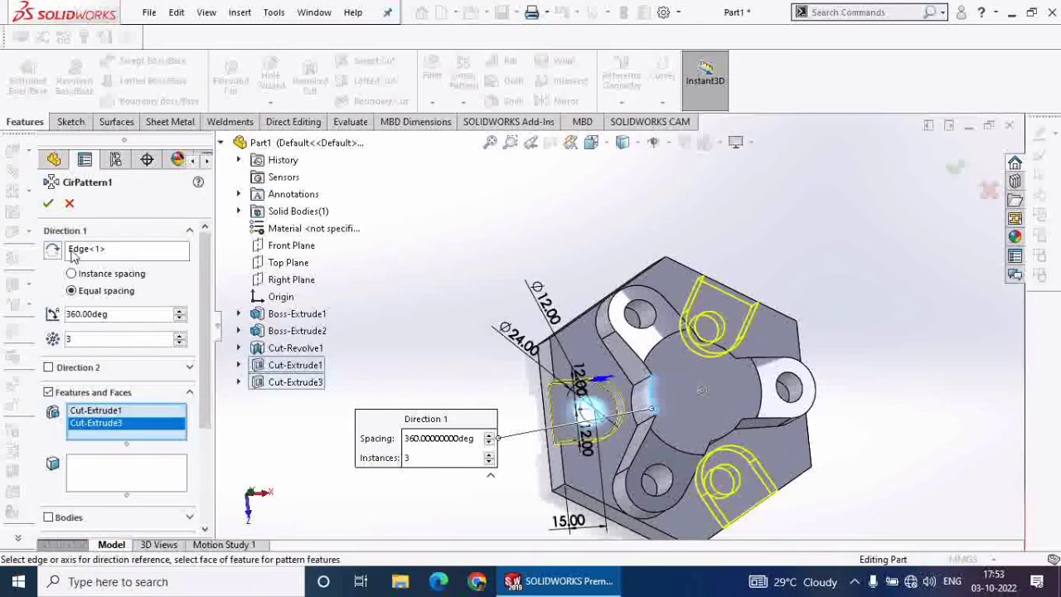
click(44, 203)
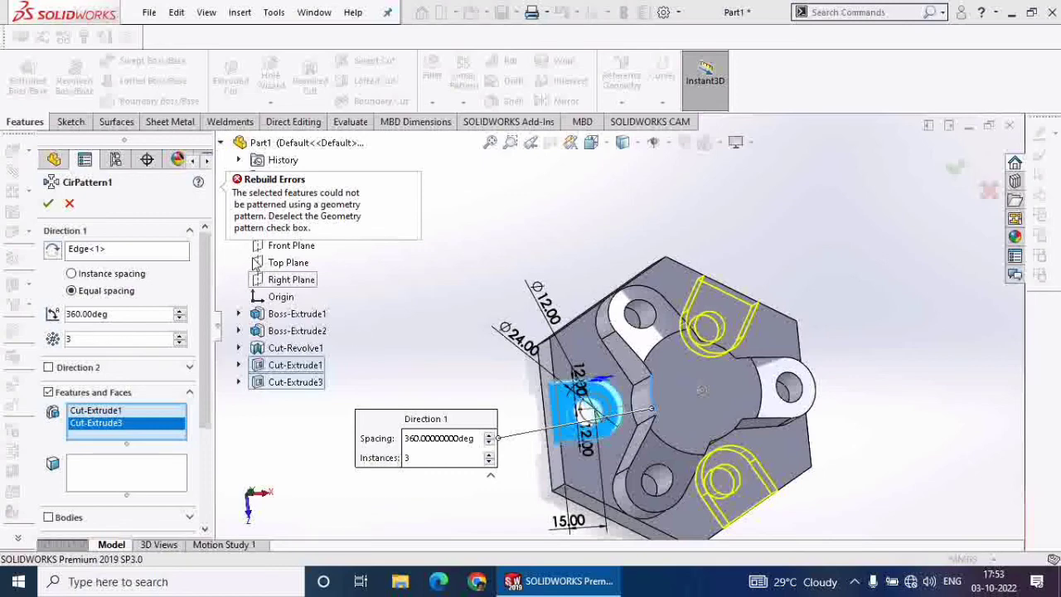
Step: Remove the hole cut from the patterned features and try to pattern the U-shaped recess alone
right_click(77, 430)
click(106, 453)
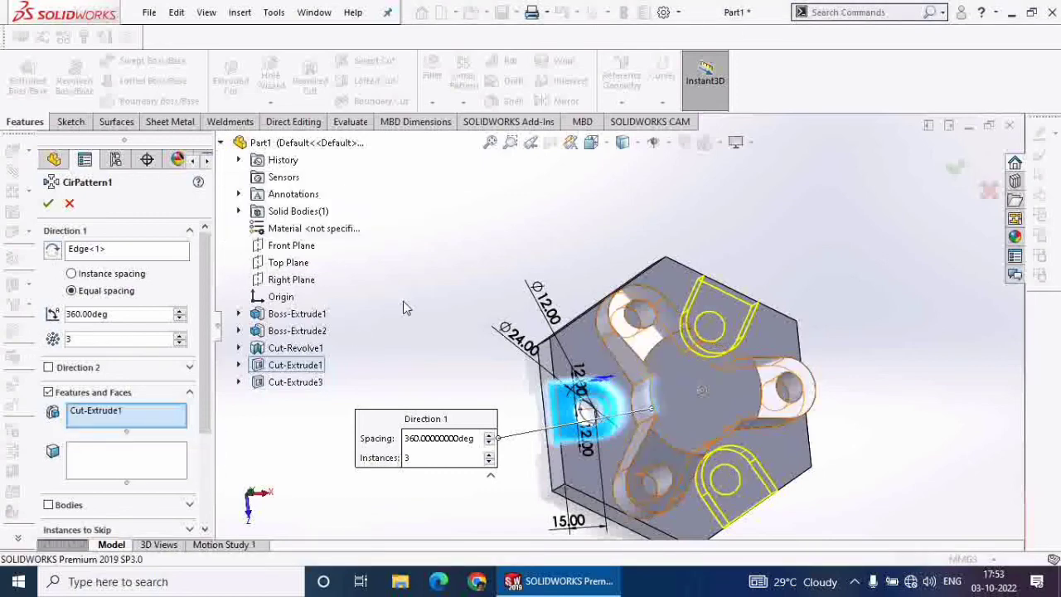
click(44, 203)
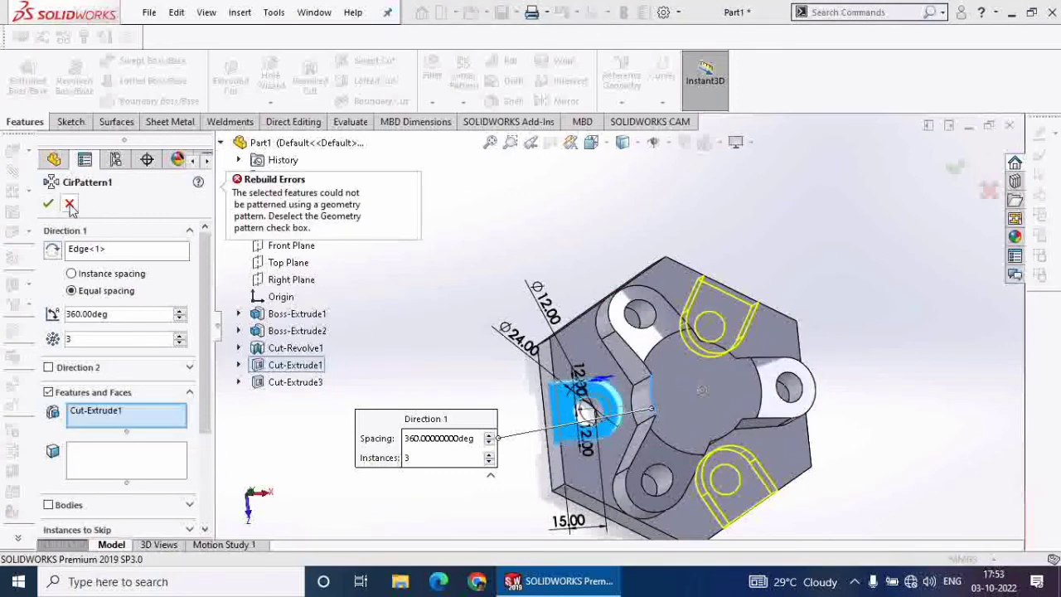
Step: Turn off the Geometry pattern option, add the hole cut back to the patterned features, and complete the circular pattern
scroll(83, 507, down, 3)
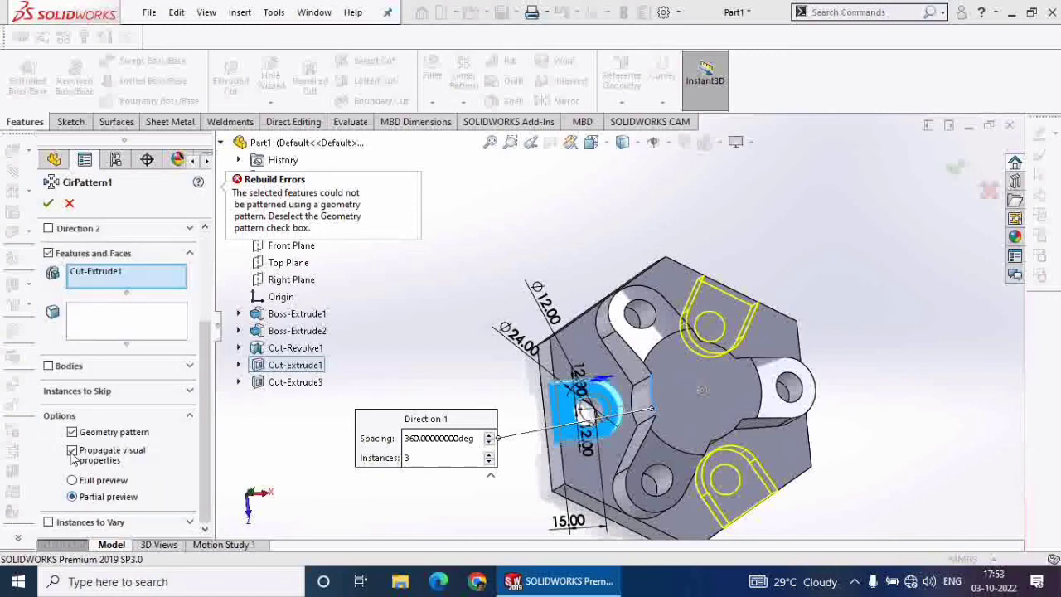
click(72, 432)
scroll(99, 427, up, 1)
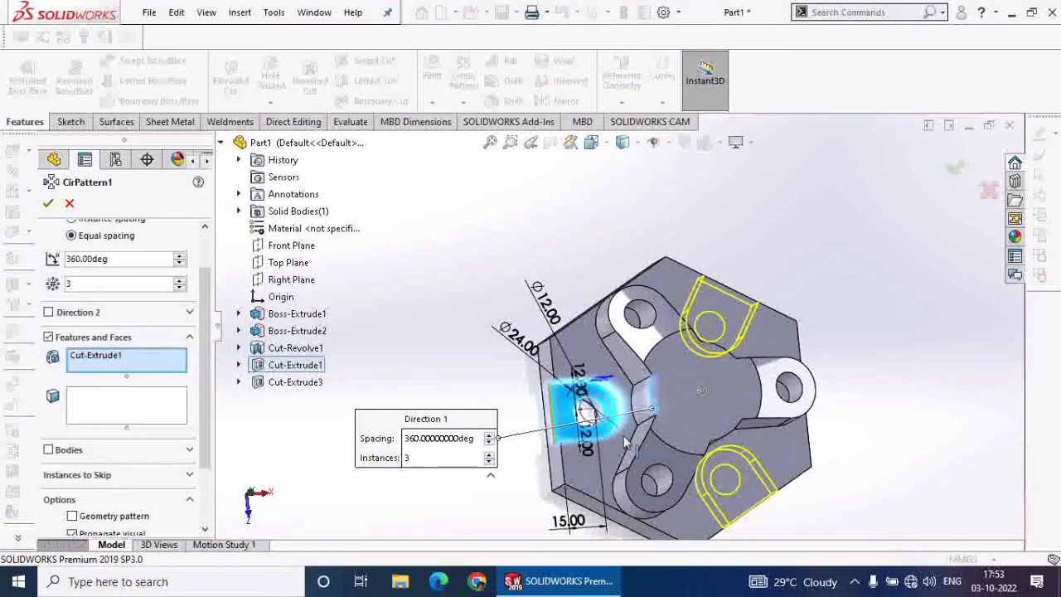
click(318, 382)
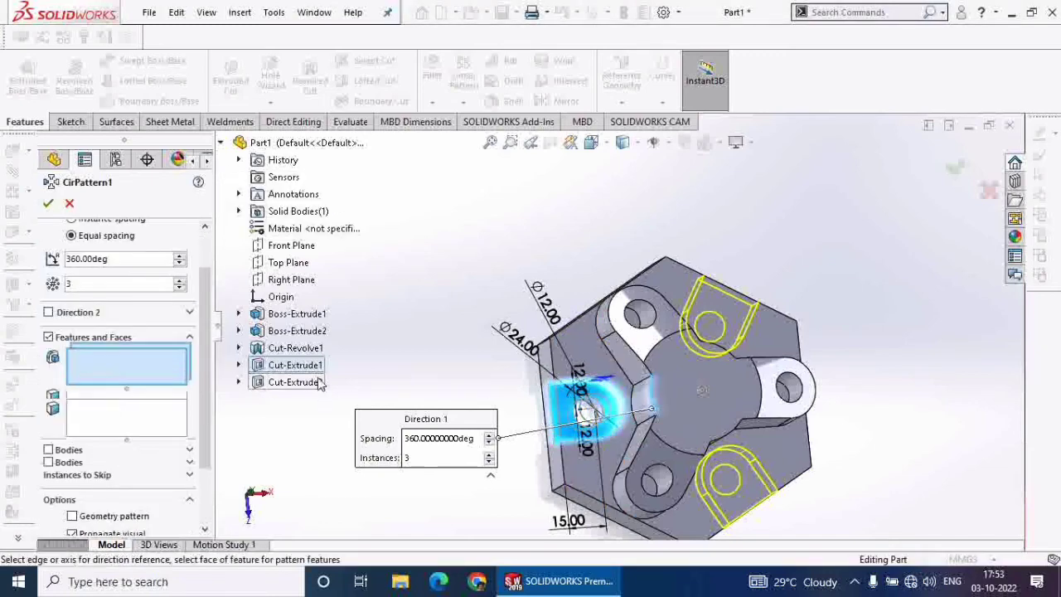
click(46, 205)
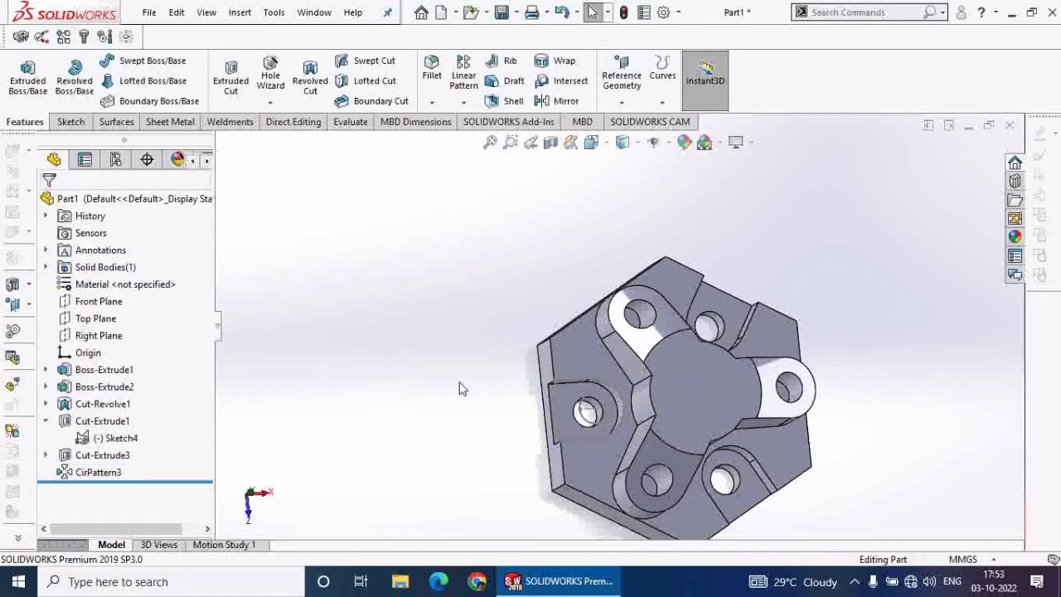
Step: Switch to the Dimetric view and inspect the patterned recesses and holes around the plate
click(561, 421)
middle_drag(419, 420, 582, 395)
click(475, 442)
click(593, 142)
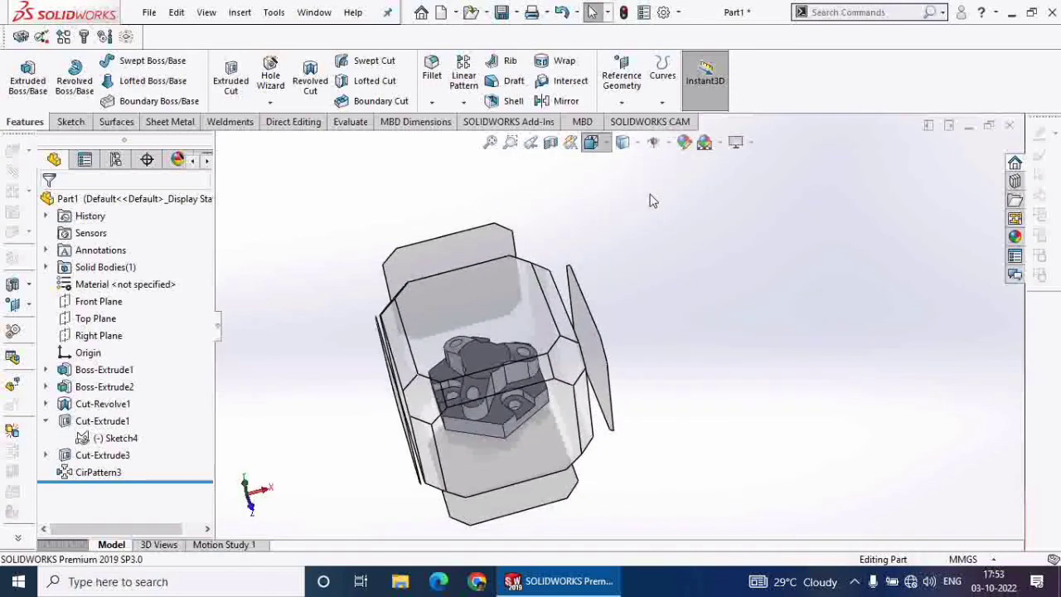
click(679, 188)
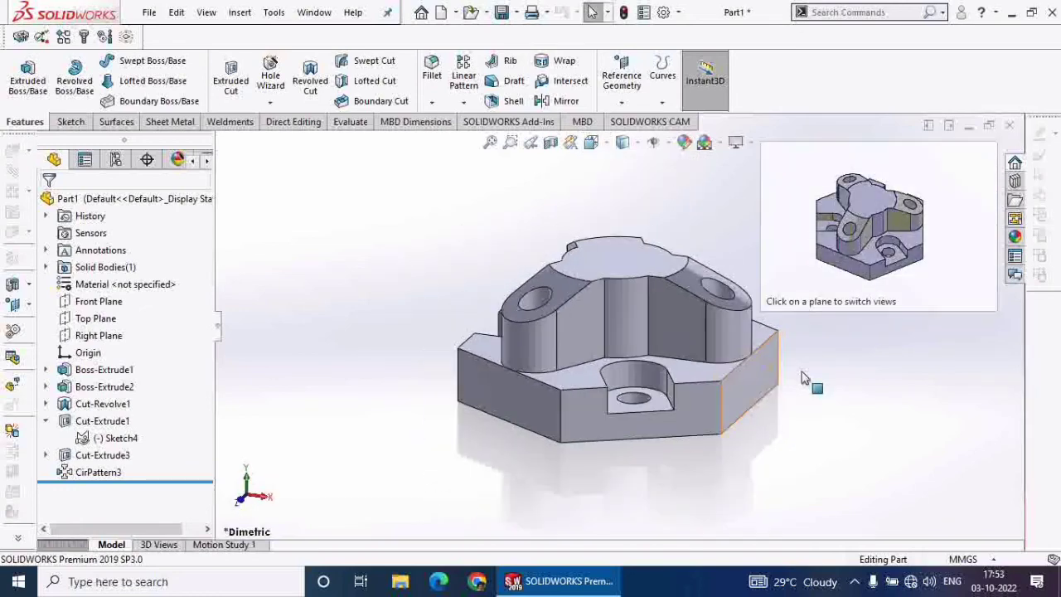
middle_drag(805, 372, 649, 503)
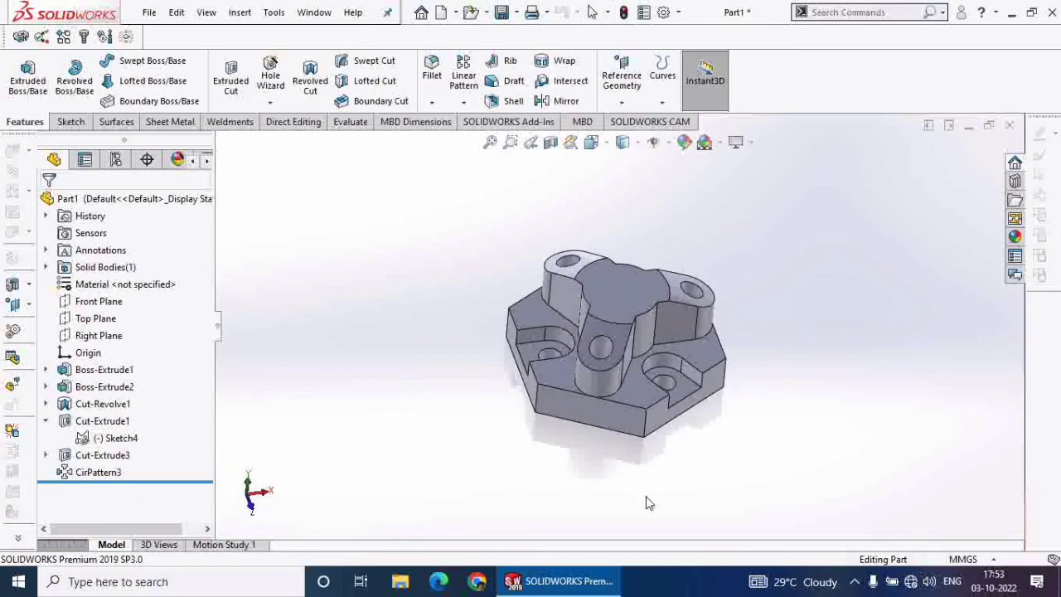
Step: Apply a metal appearance from the appearance library to the whole body
click(1016, 236)
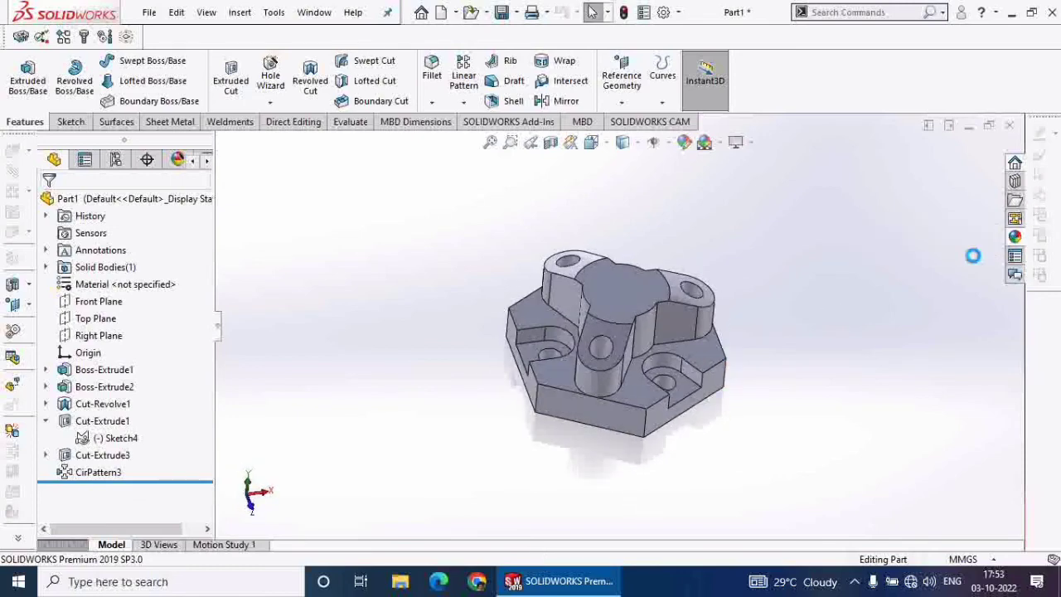
click(857, 172)
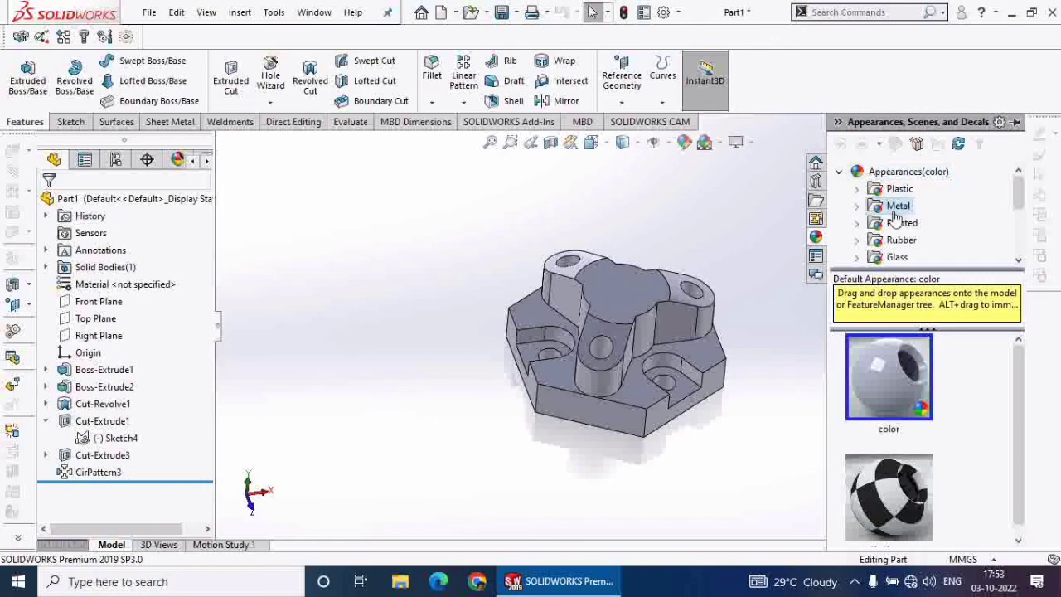
click(895, 209)
drag(882, 435, 615, 348)
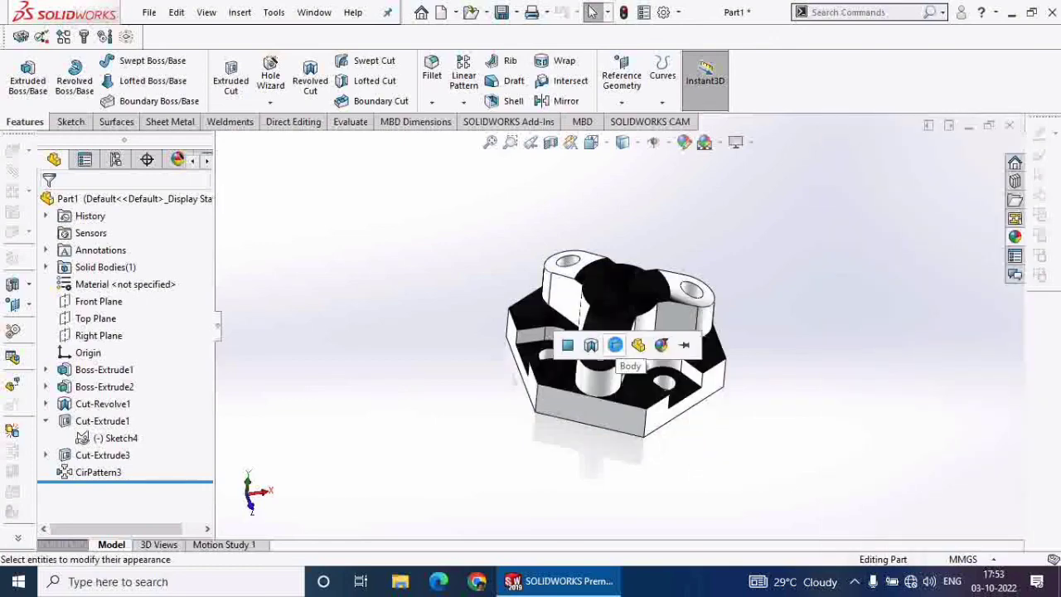
click(615, 344)
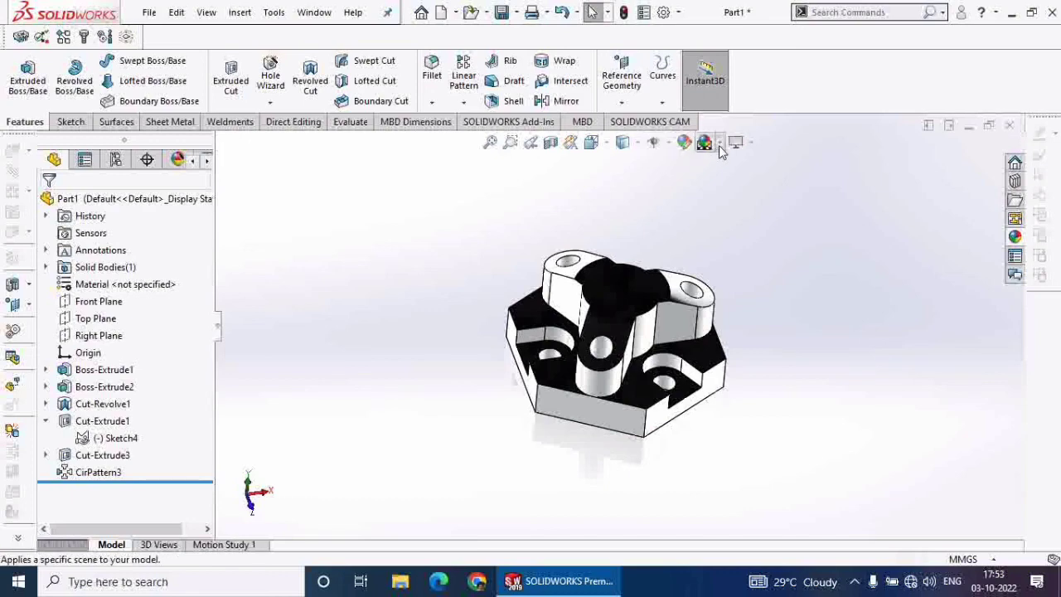
Step: Change the scene to one with a plain white background and inspect the metal finish on the part
click(718, 145)
click(691, 177)
middle_drag(743, 270, 672, 506)
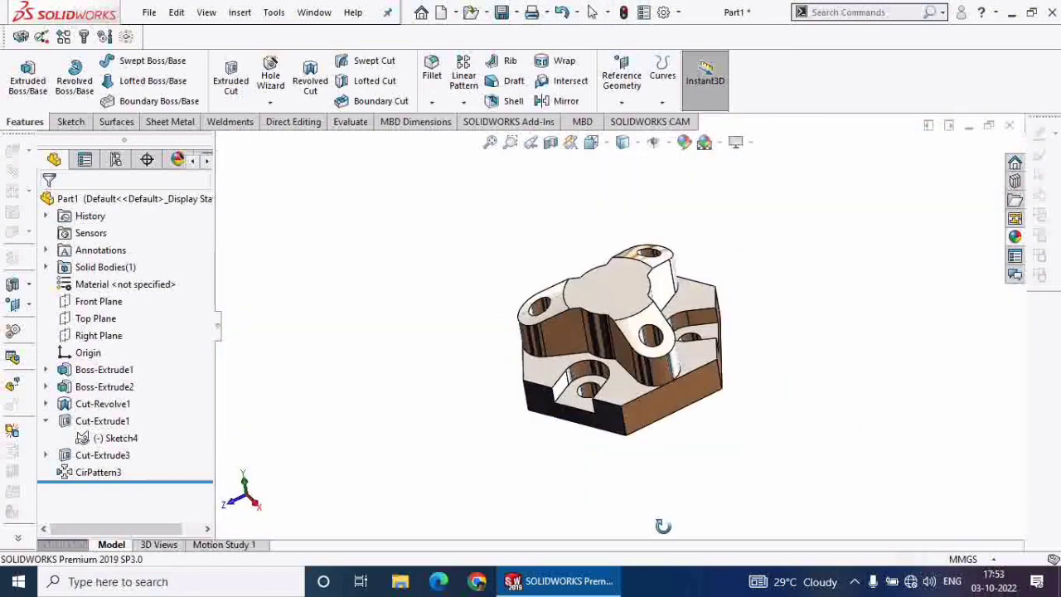
click(854, 582)
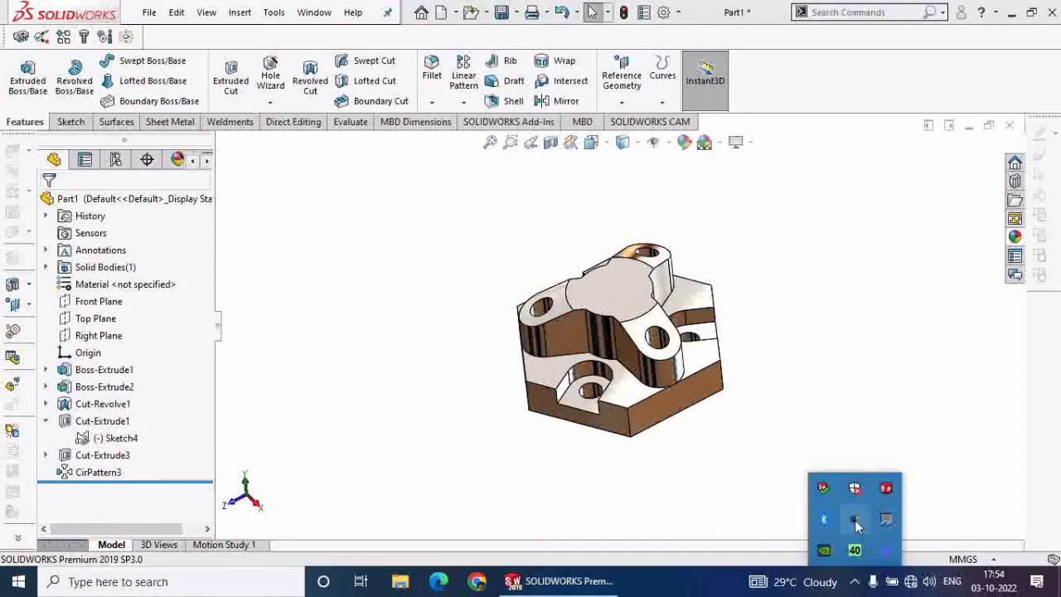
click(762, 521)
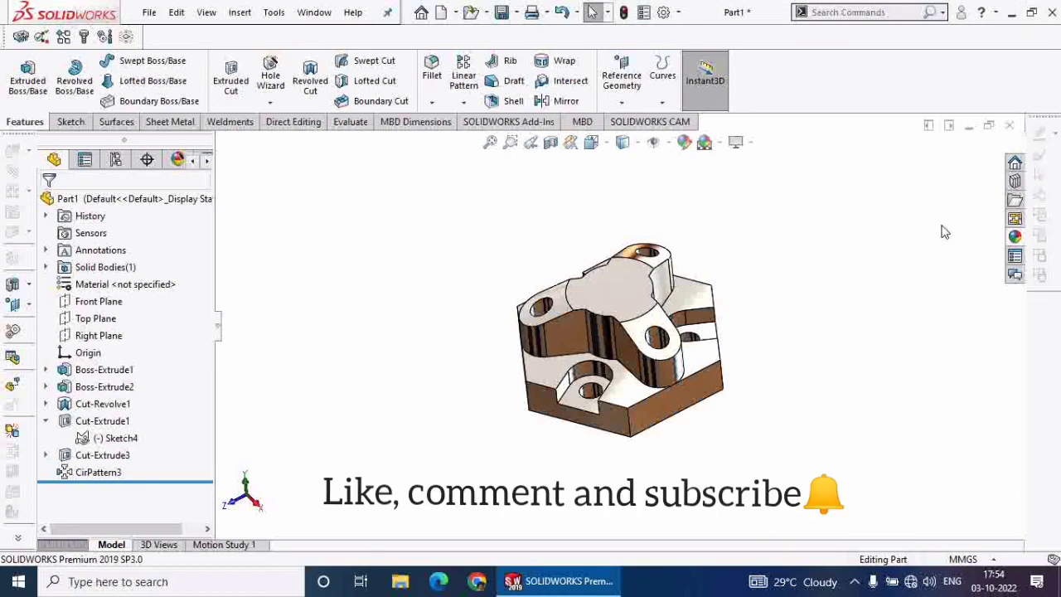
middle_drag(460, 317, 297, 335)
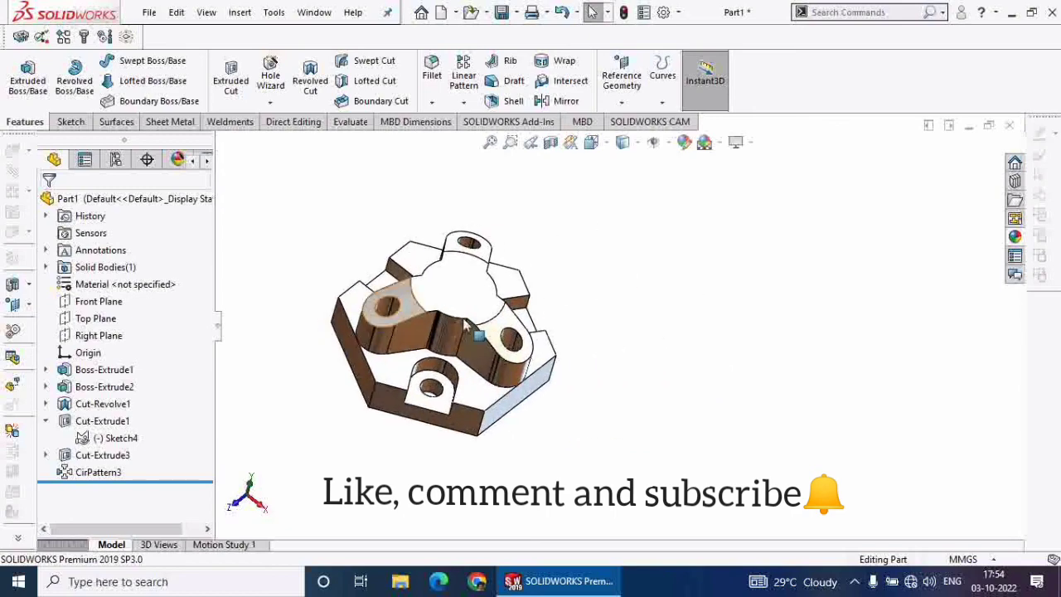